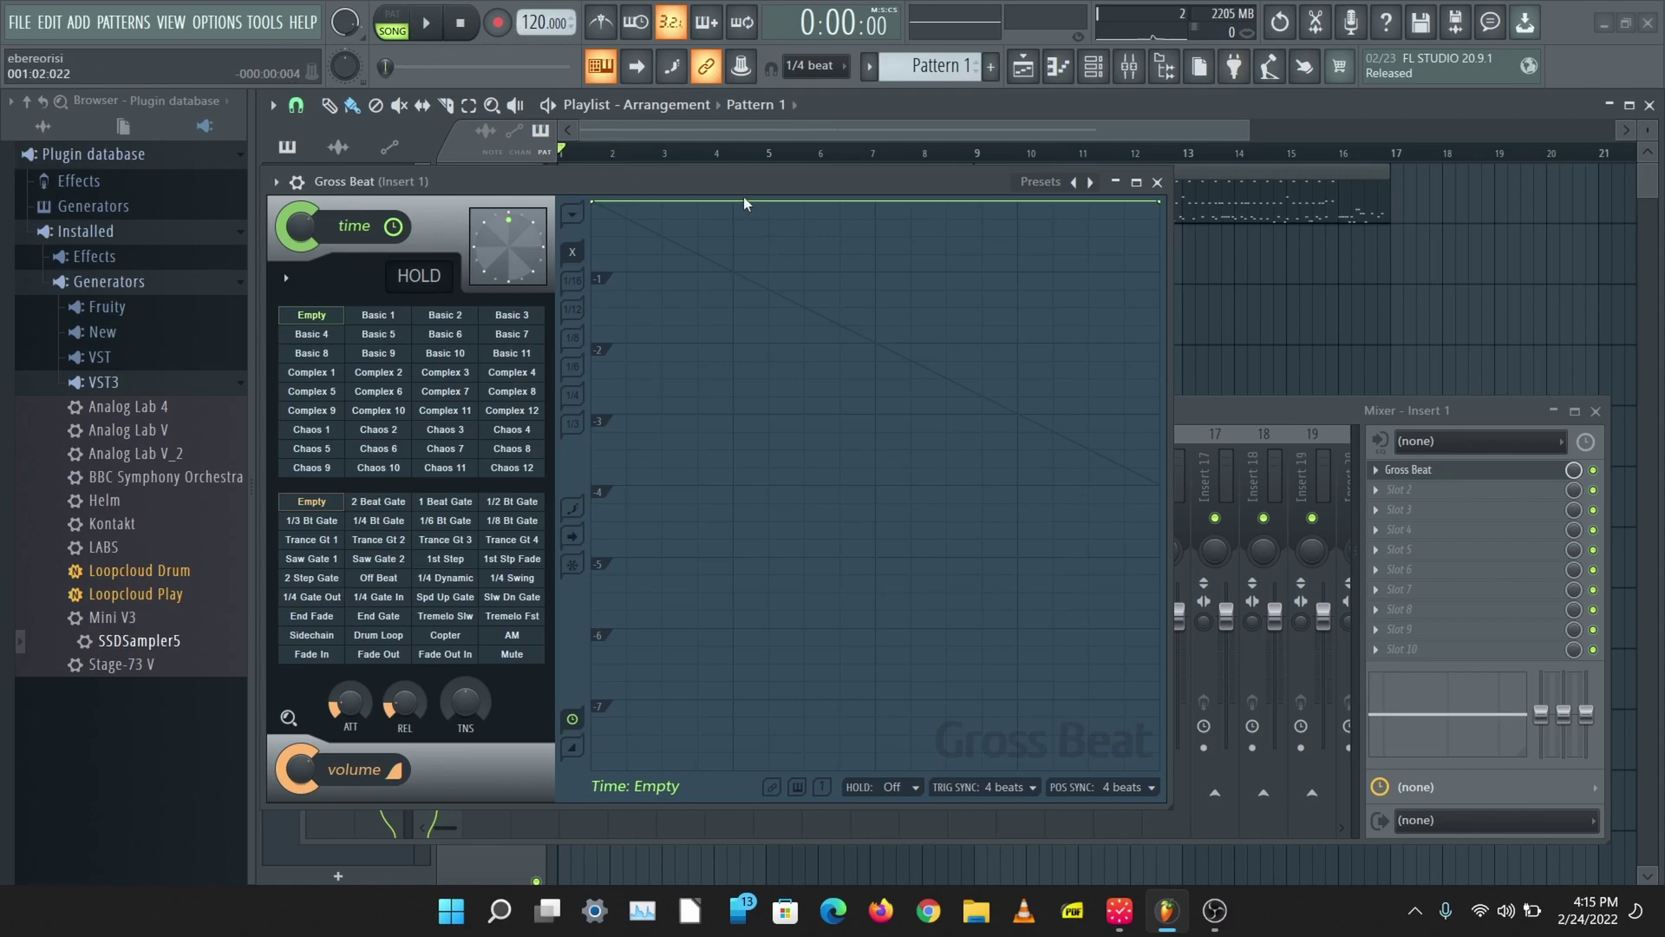
# - Move the Gross Beat window clear of the Pattern 1 clips and play the arrangement with no effect applied
pyautogui.moveTo(740, 180); pyautogui.dragTo(929, 268)
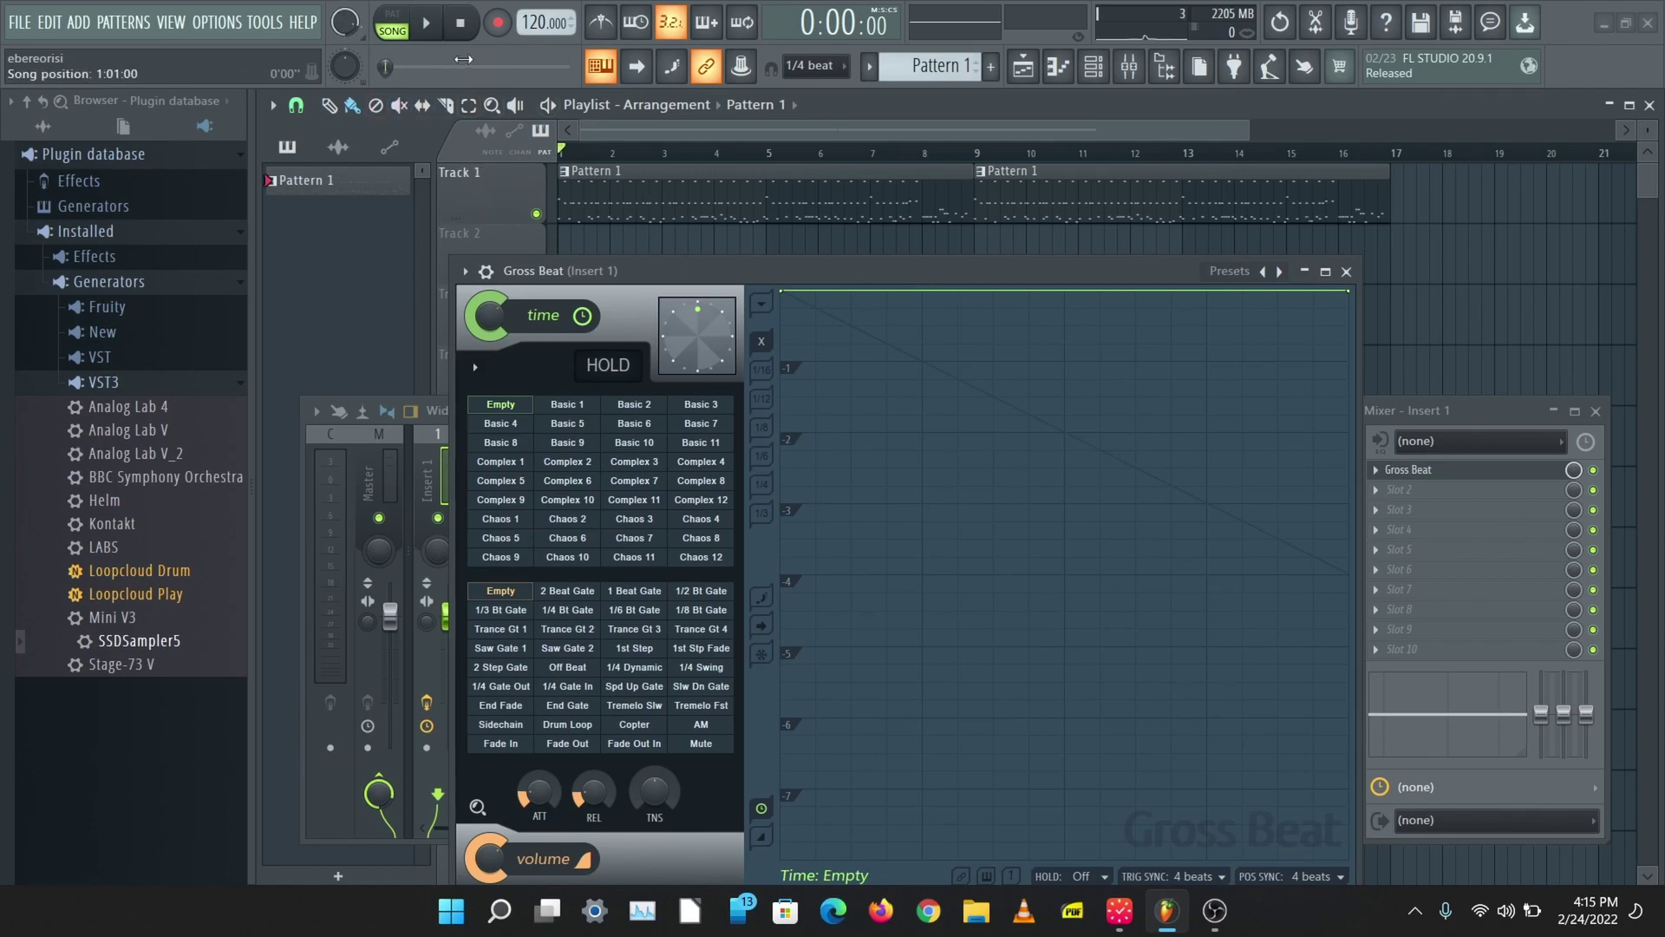
pyautogui.click(437, 36)
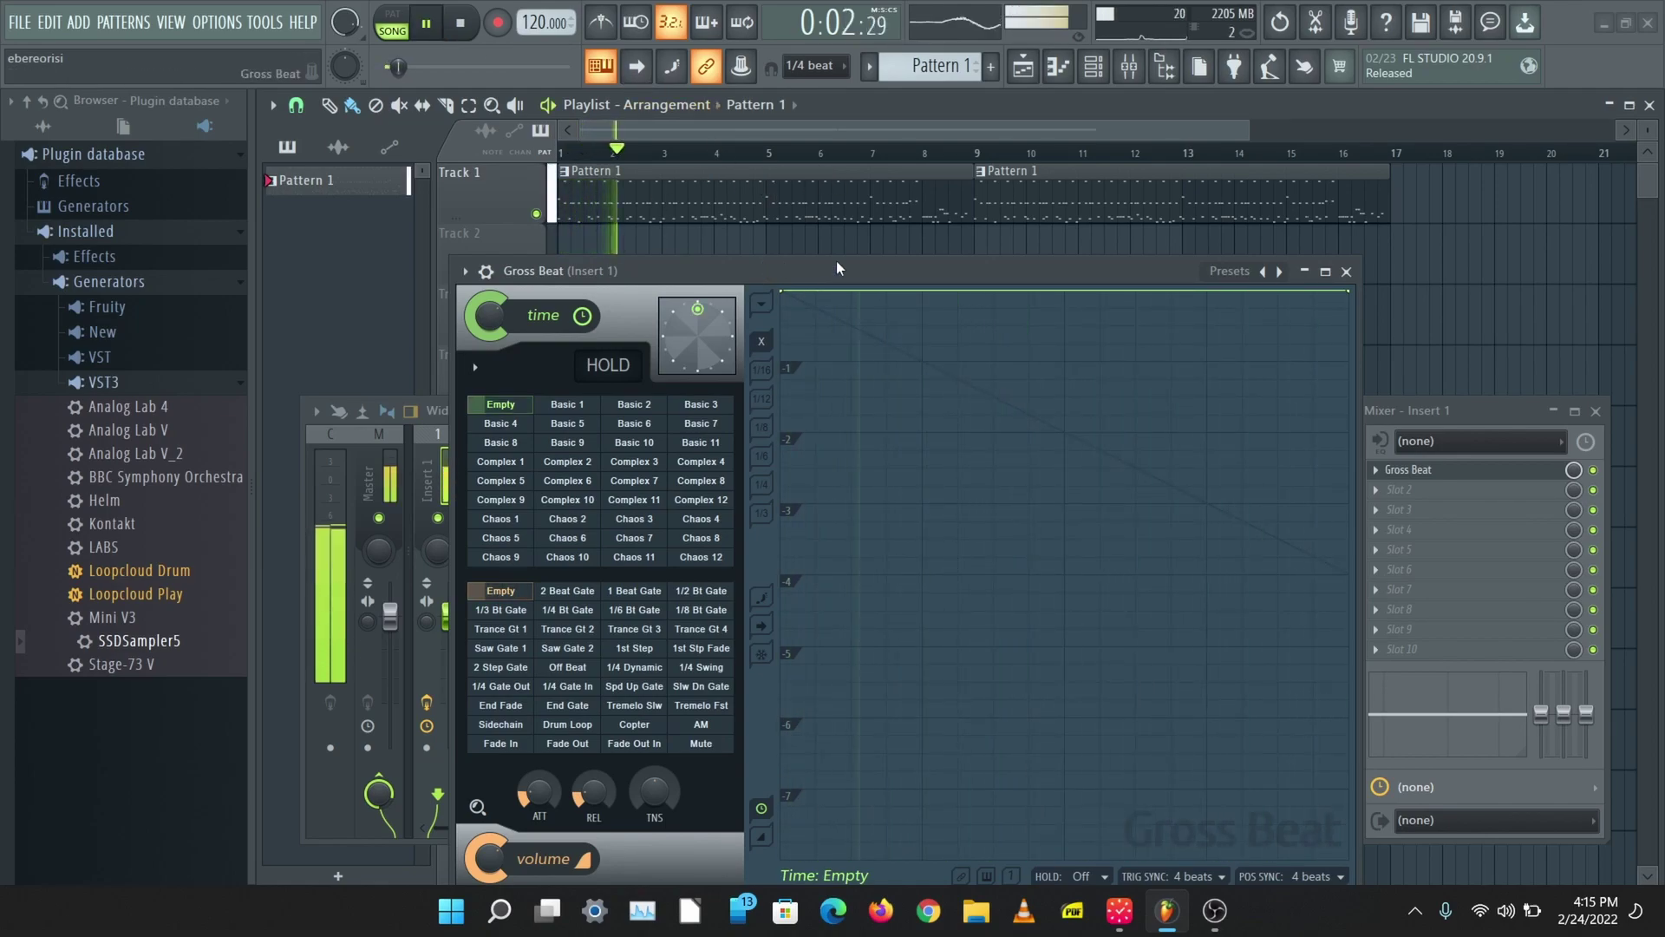
pyautogui.press('space')
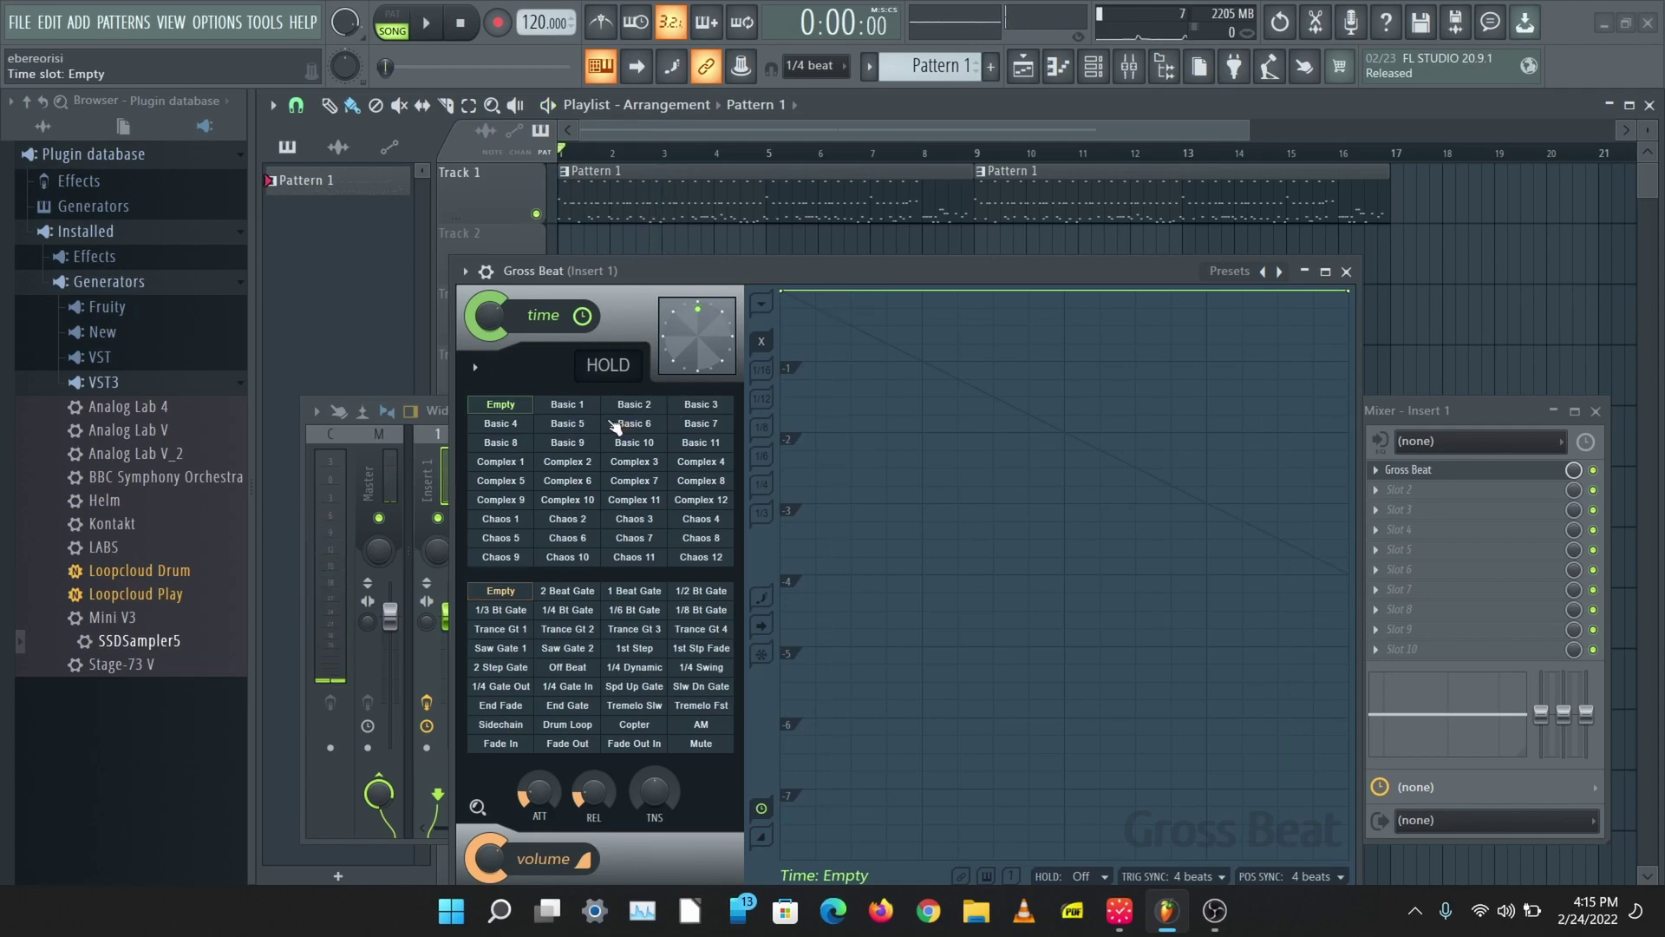
# - Audition Gross Beat time slots Basic 1, 2, 3, 5, 6, 9, 8 and 10 during playback, ending on Empty
pyautogui.click(587, 408)
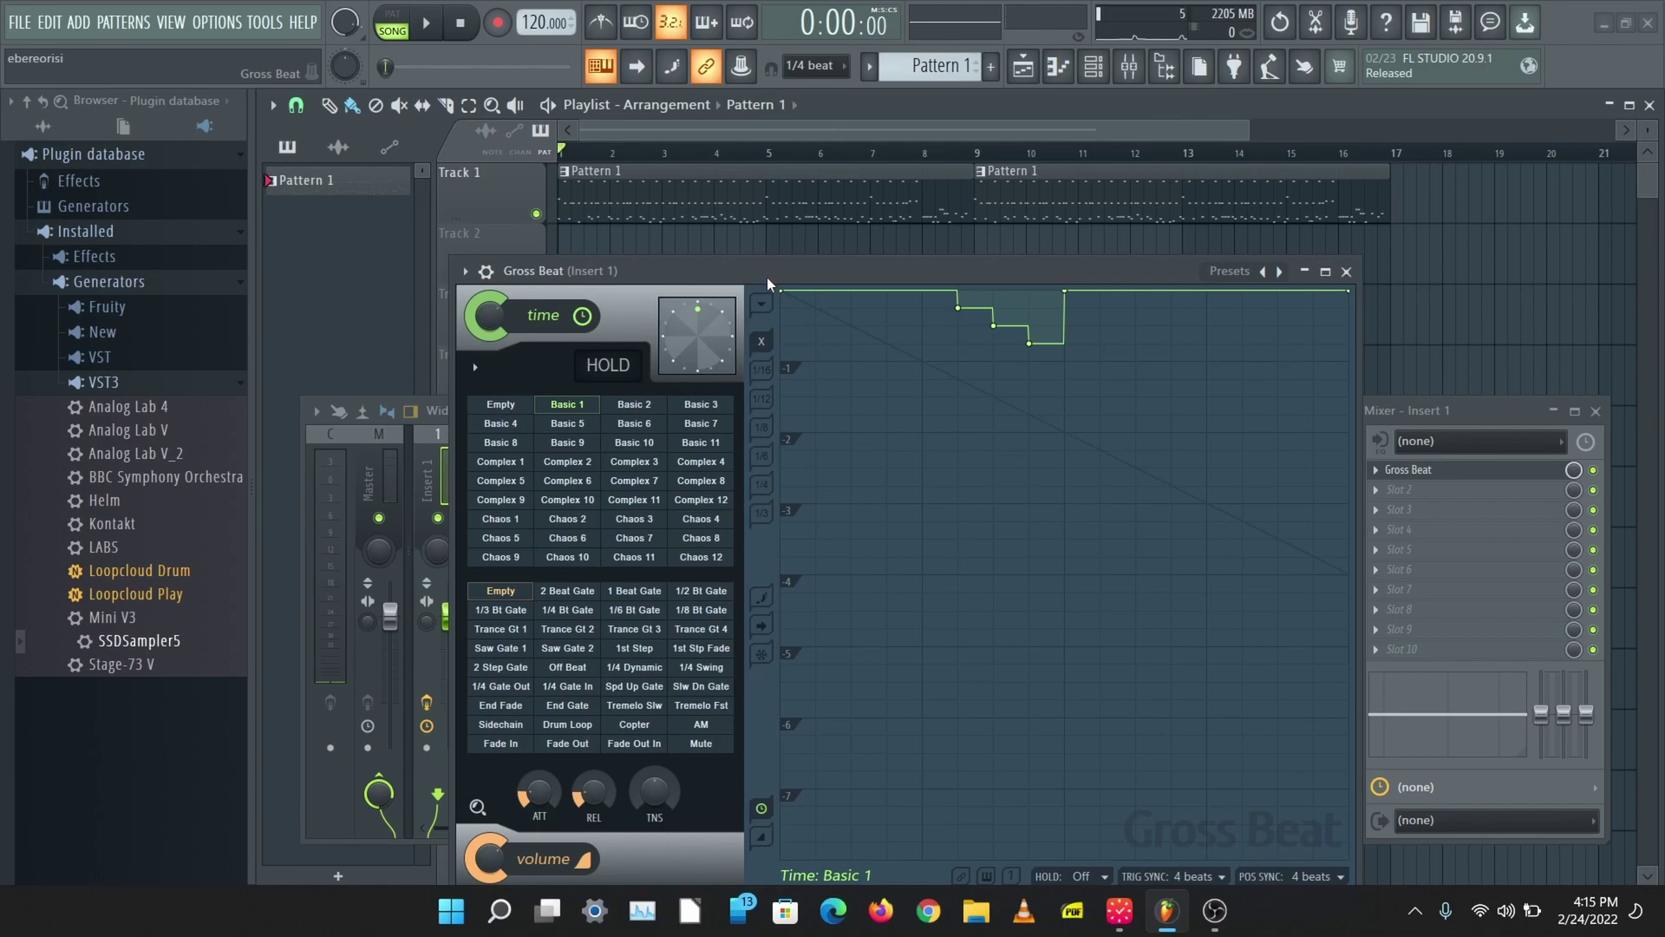
pyautogui.press('space')
pyautogui.click(636, 404)
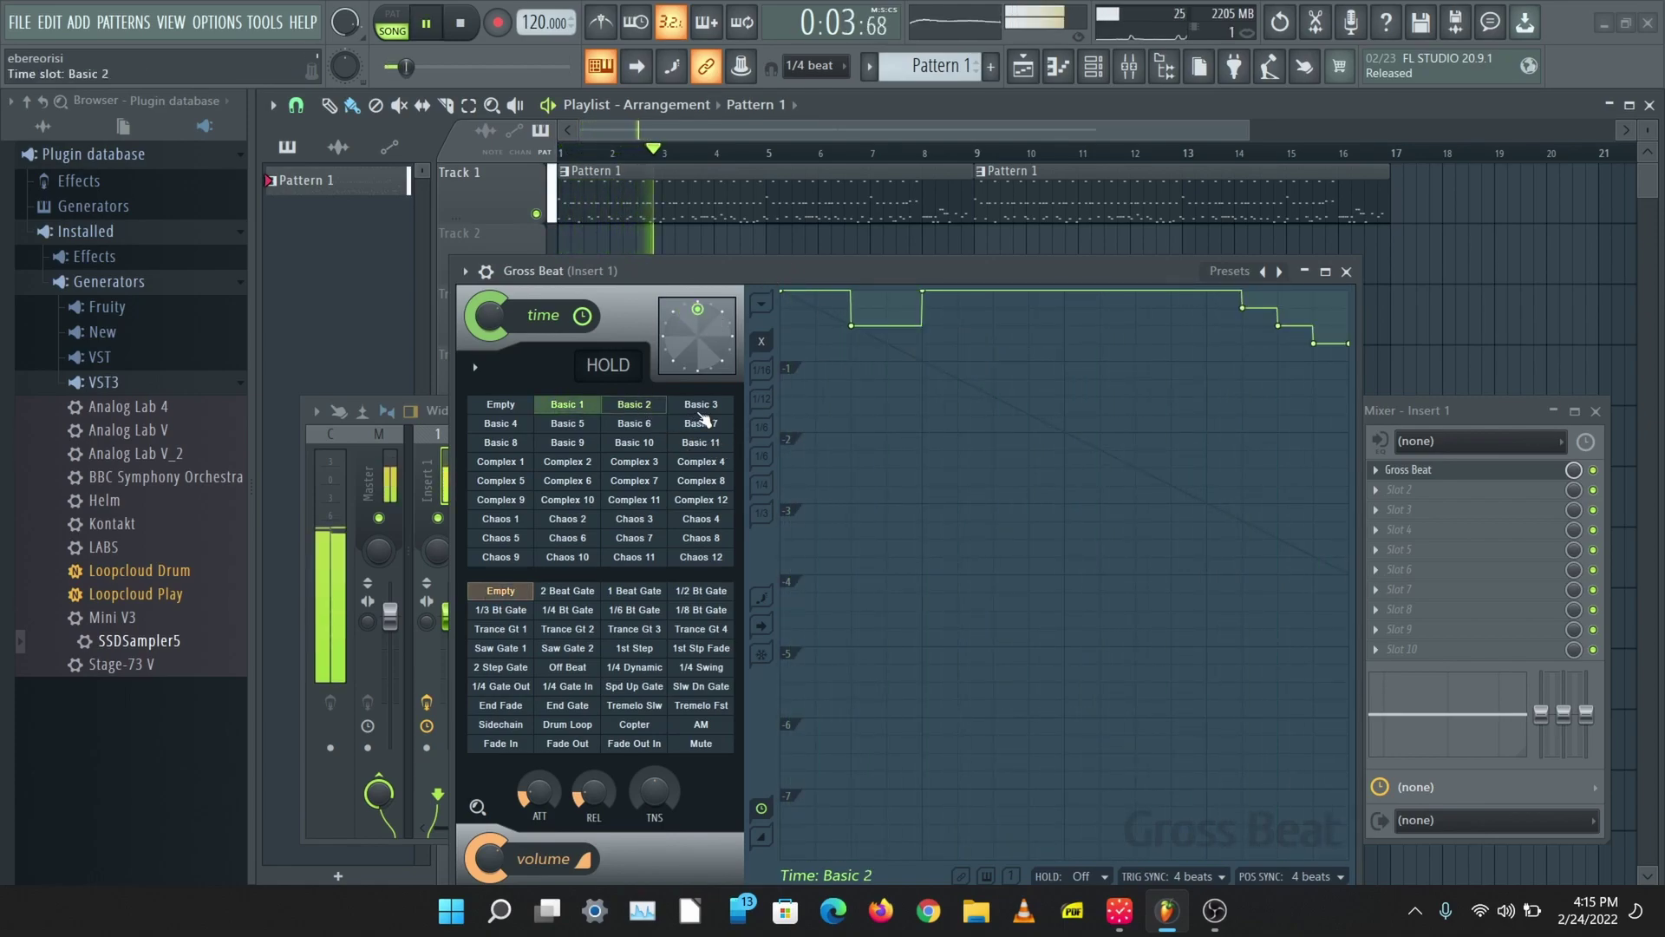
pyautogui.click(701, 405)
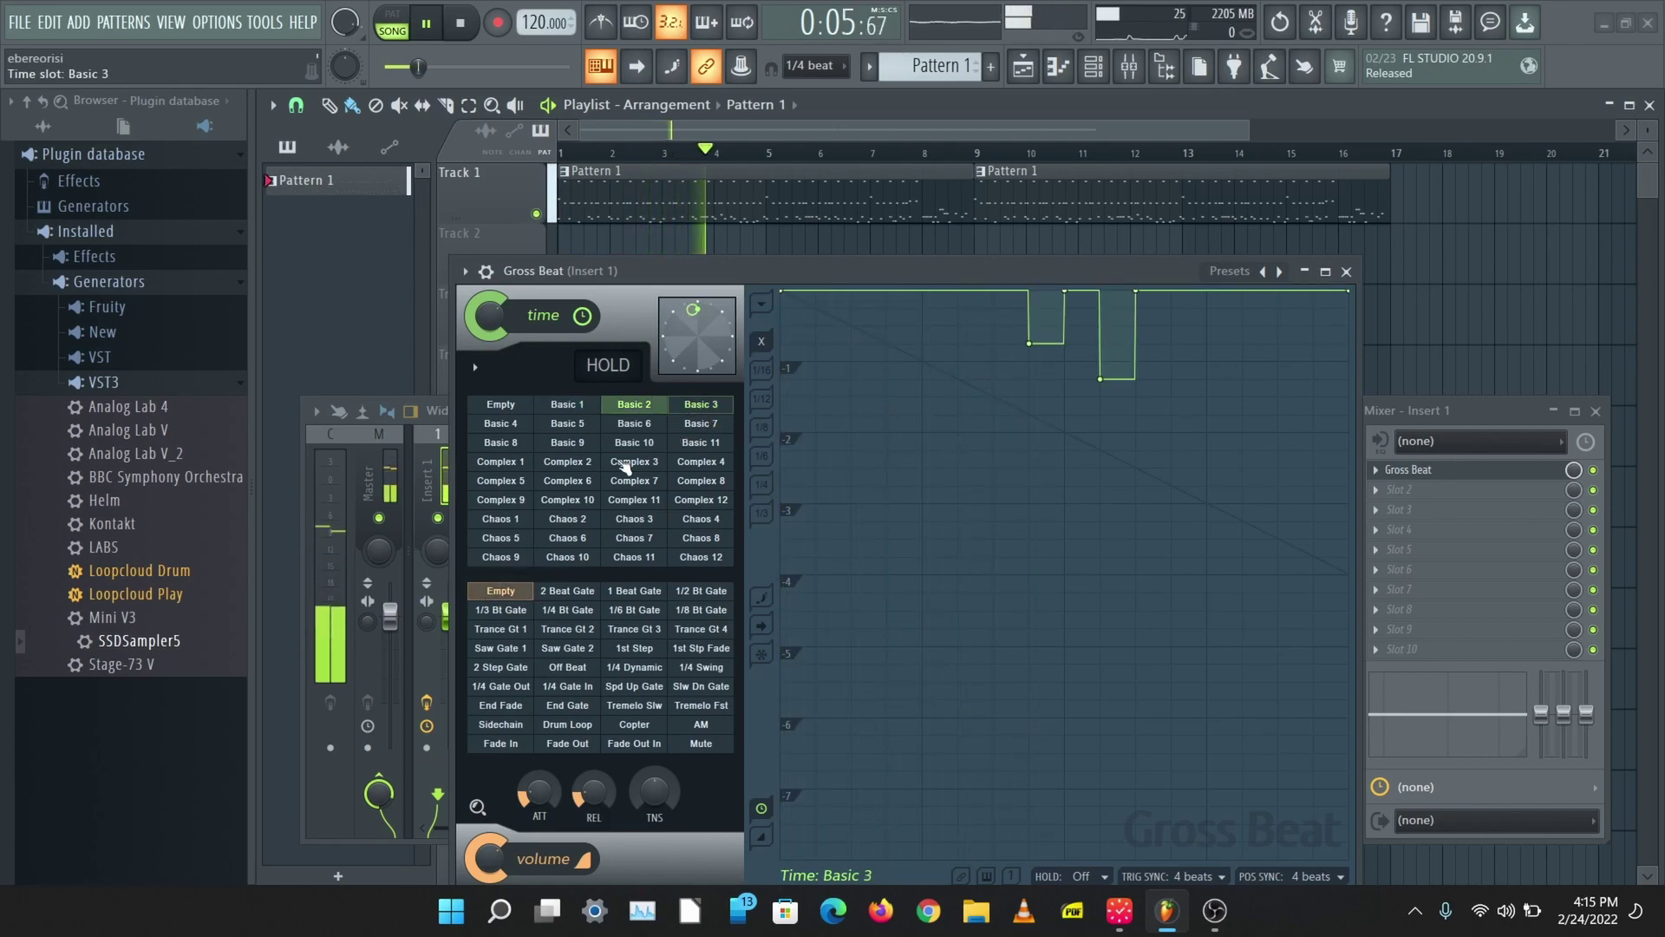
pyautogui.click(583, 425)
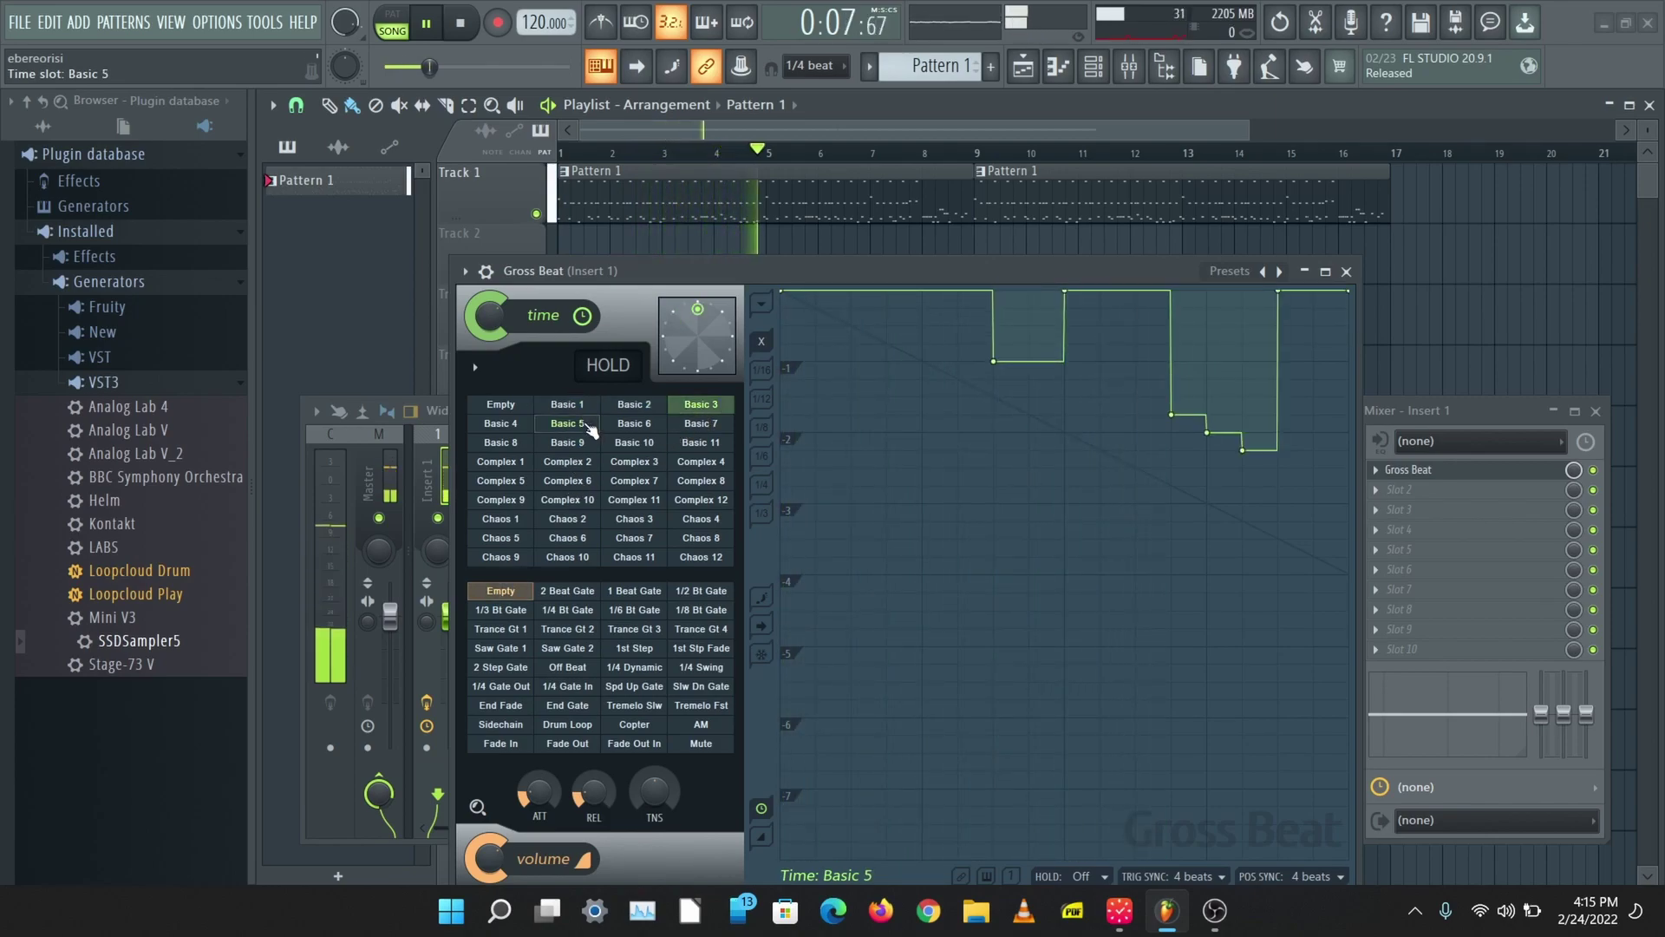
pyautogui.click(646, 427)
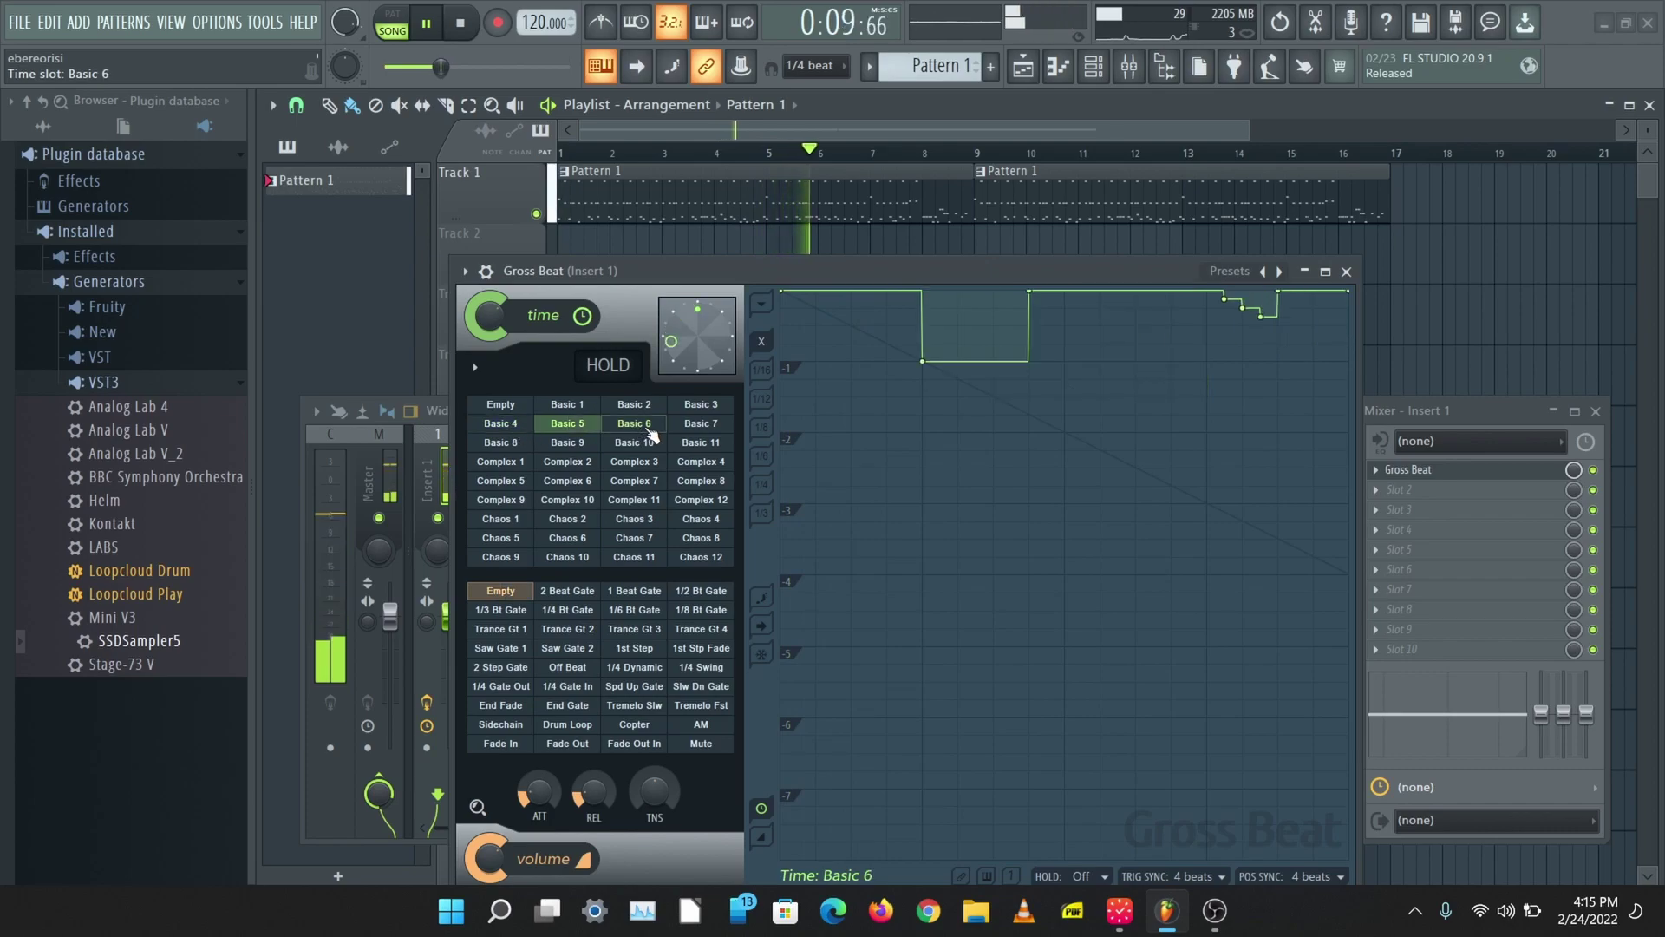
pyautogui.click(568, 442)
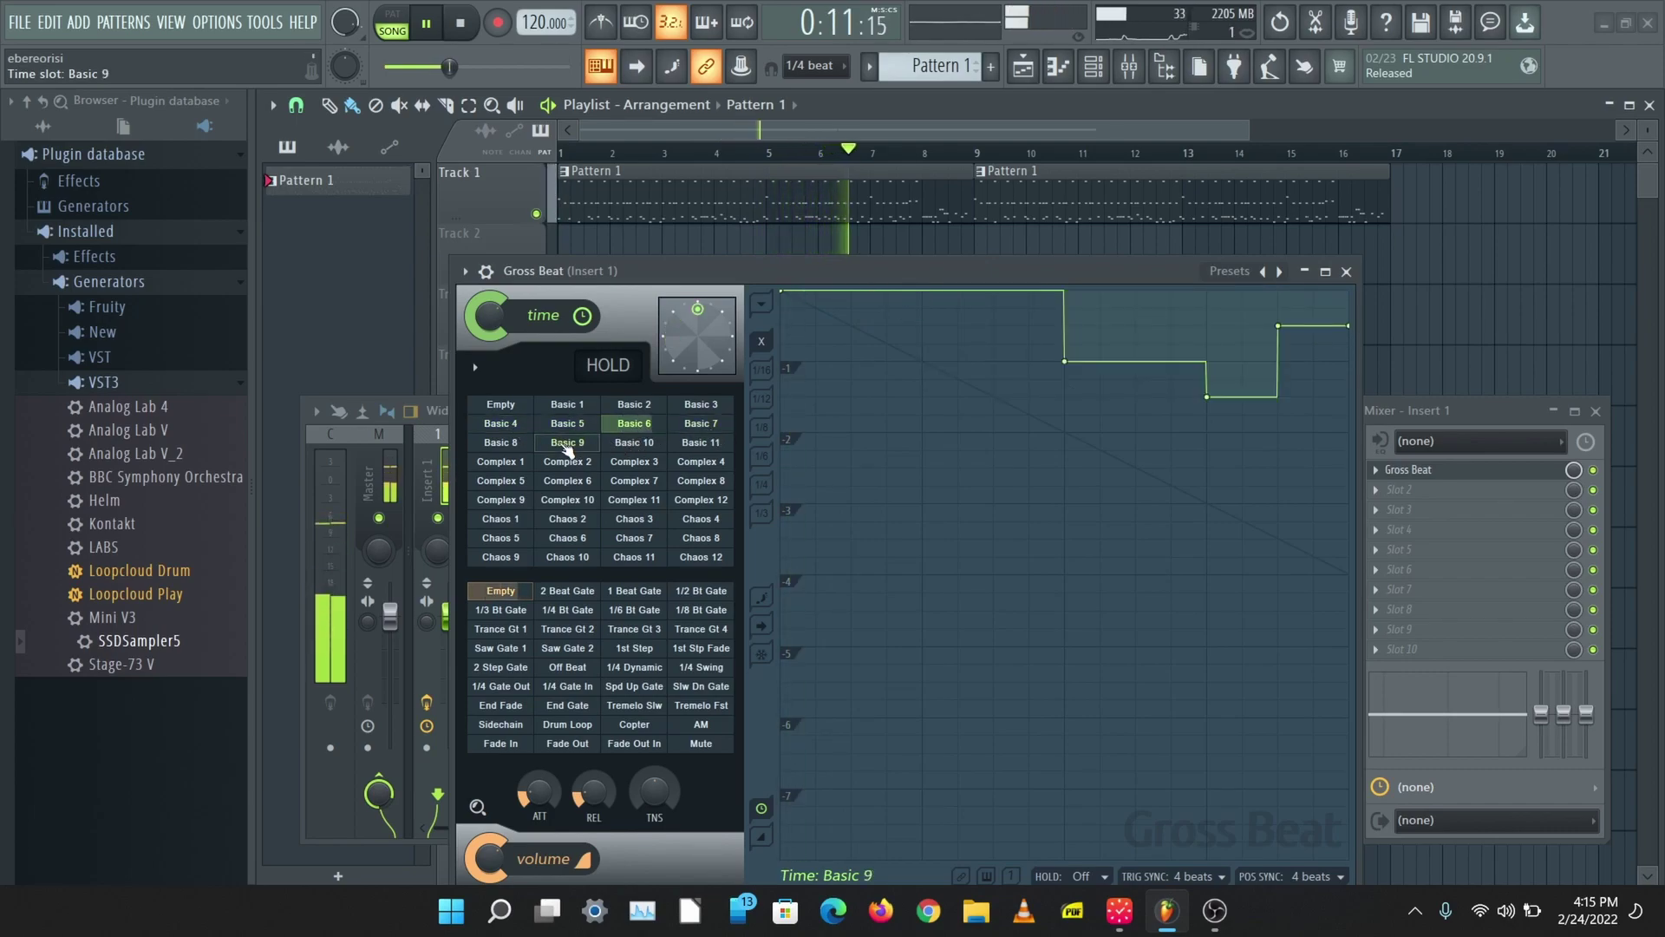
pyautogui.click(517, 444)
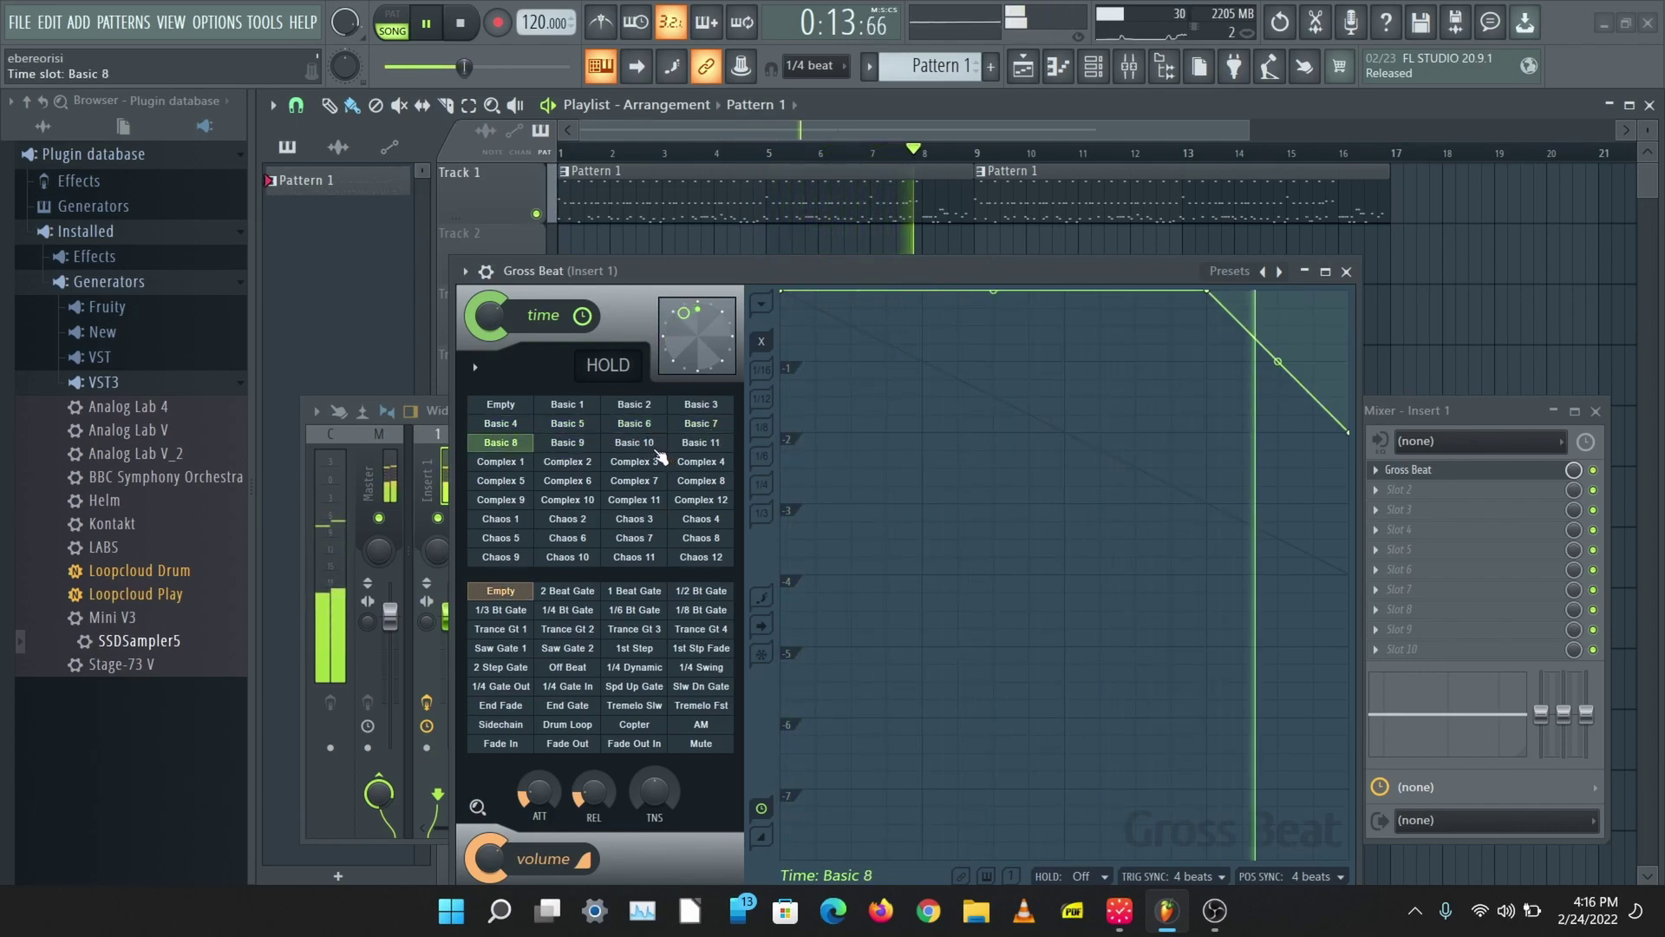
pyautogui.click(646, 444)
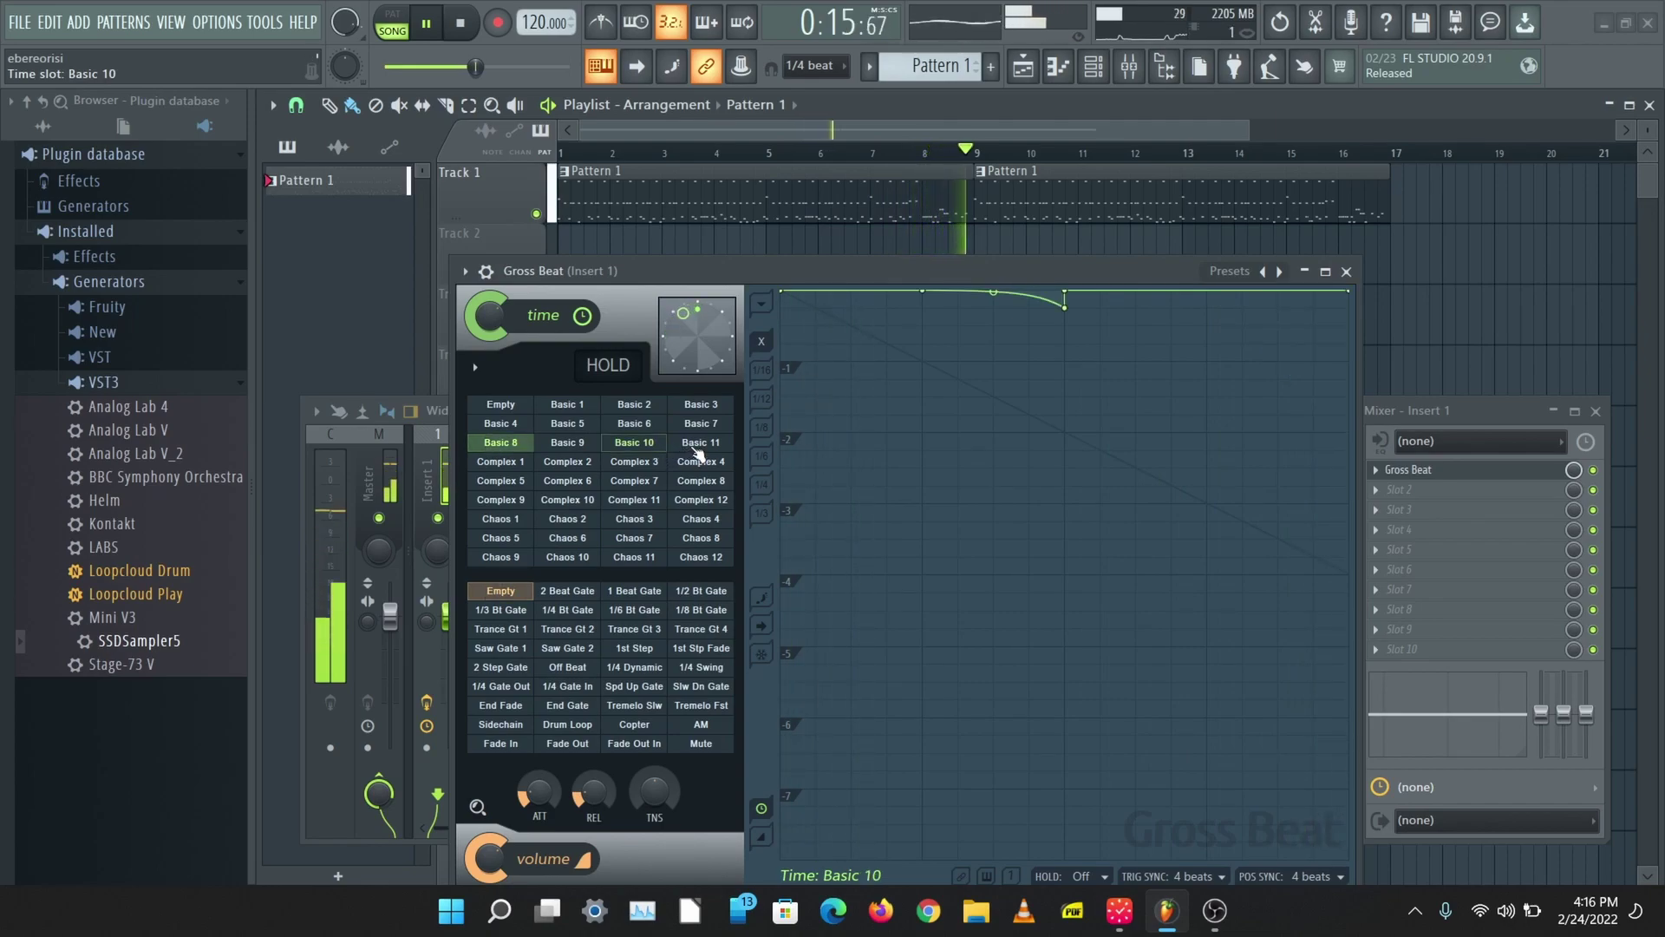
pyautogui.press('space')
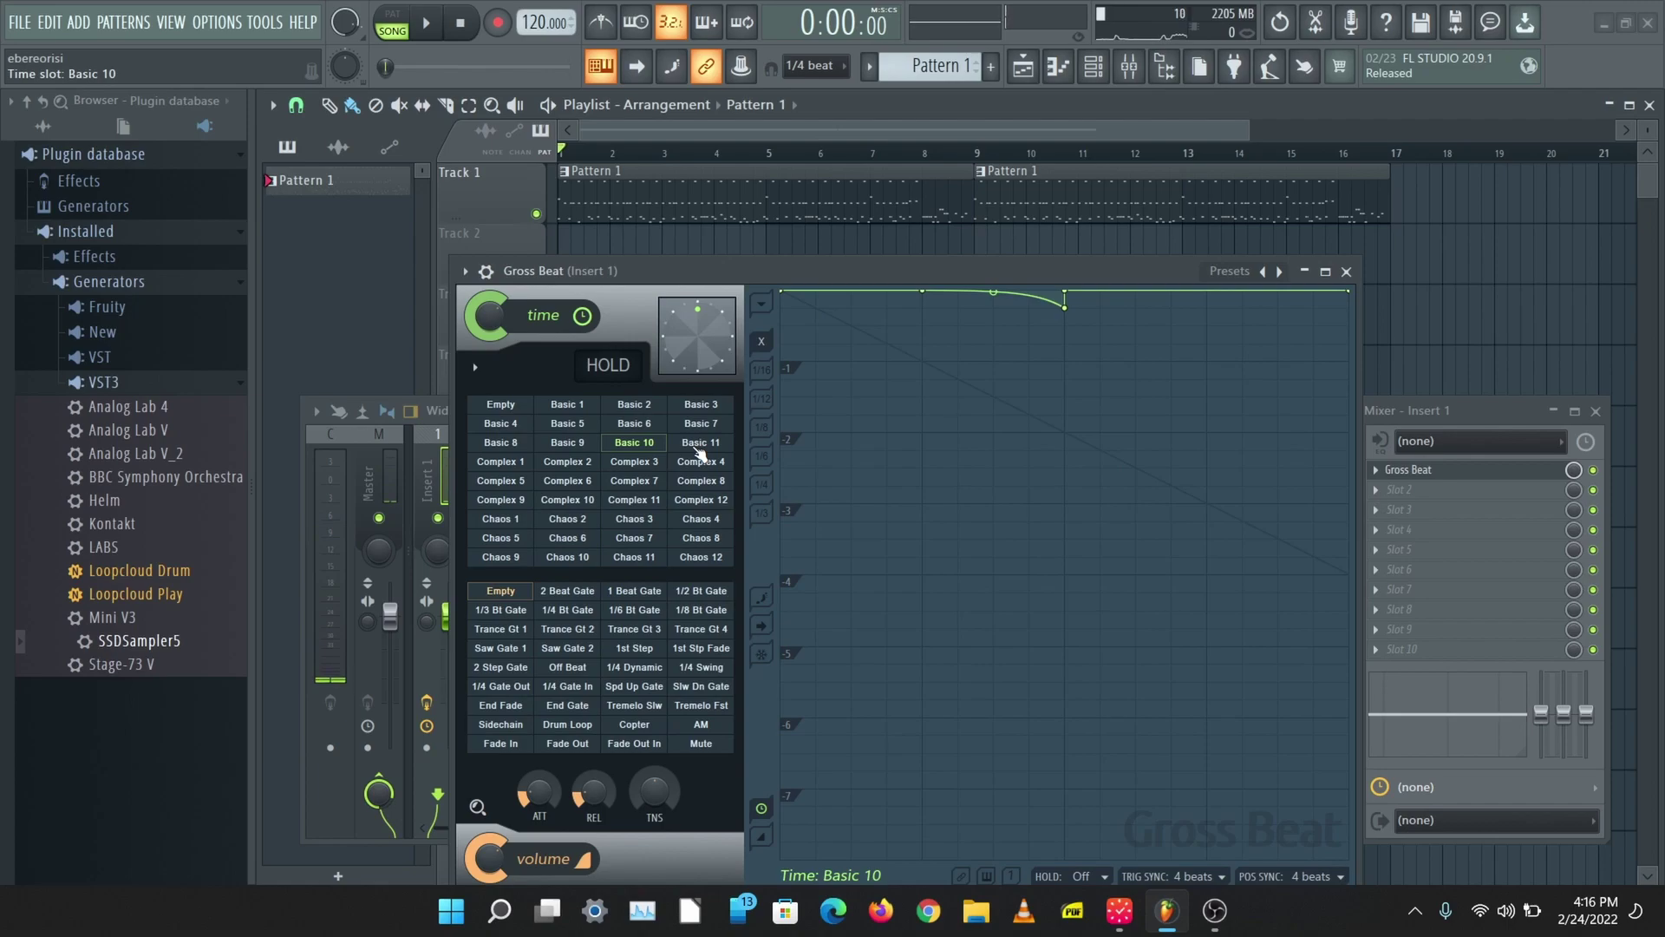
pyautogui.click(516, 407)
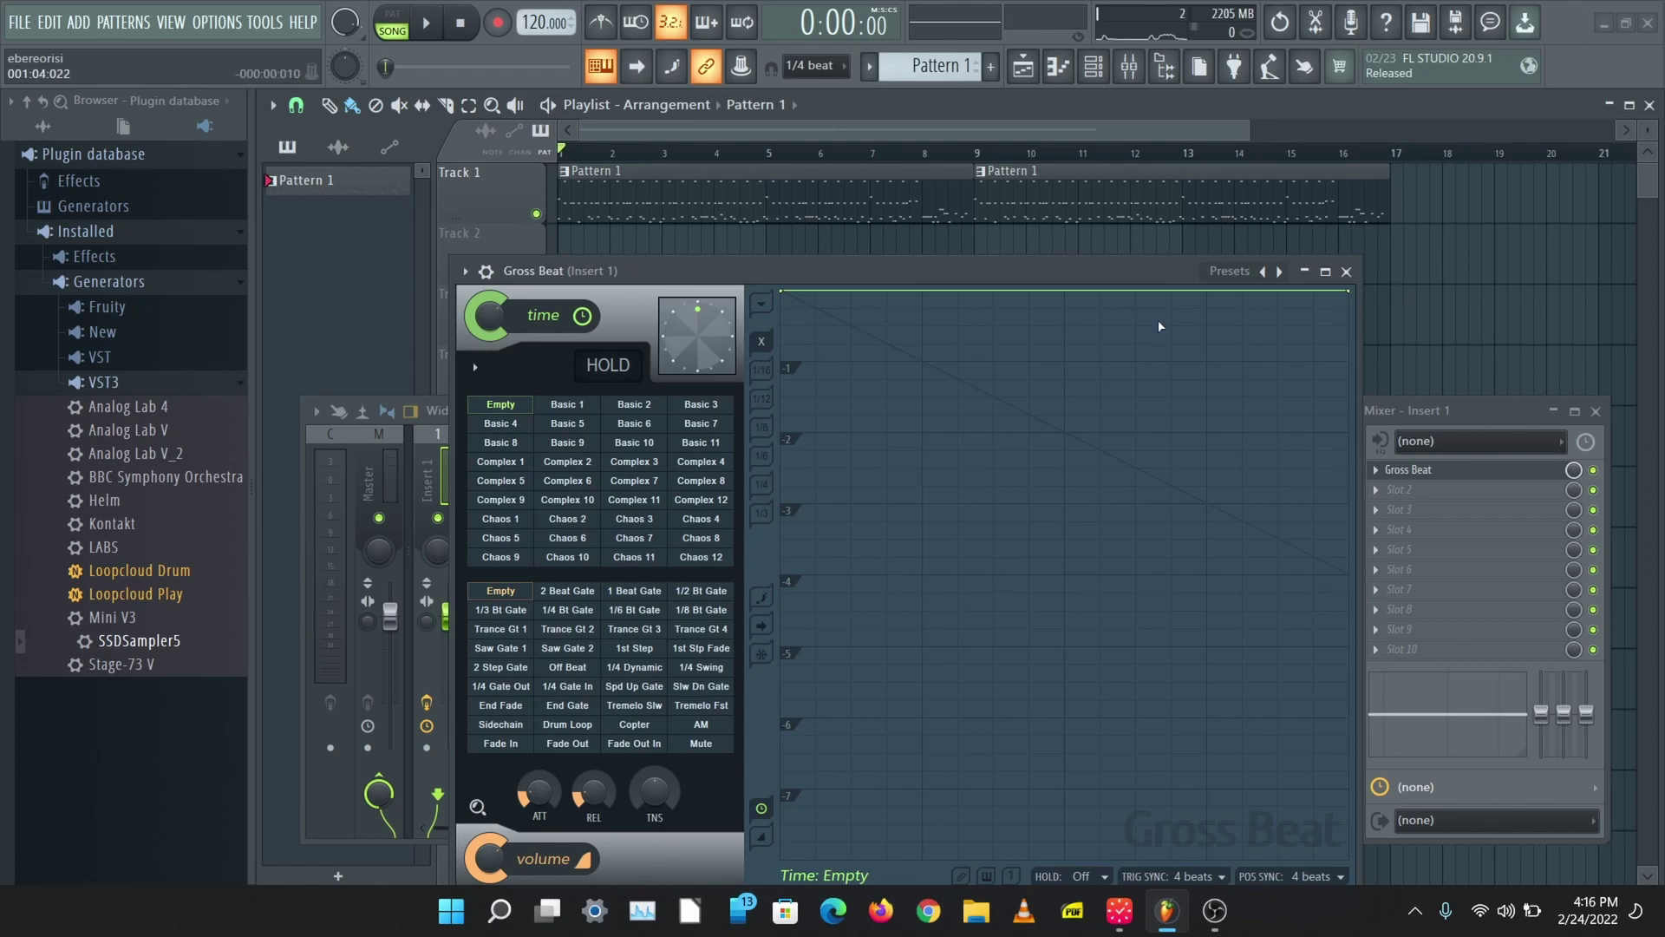
# - Add a Fruity Keyboard Controller channel and load its "Gross Beat - white + black" preset
pyautogui.click(1094, 66)
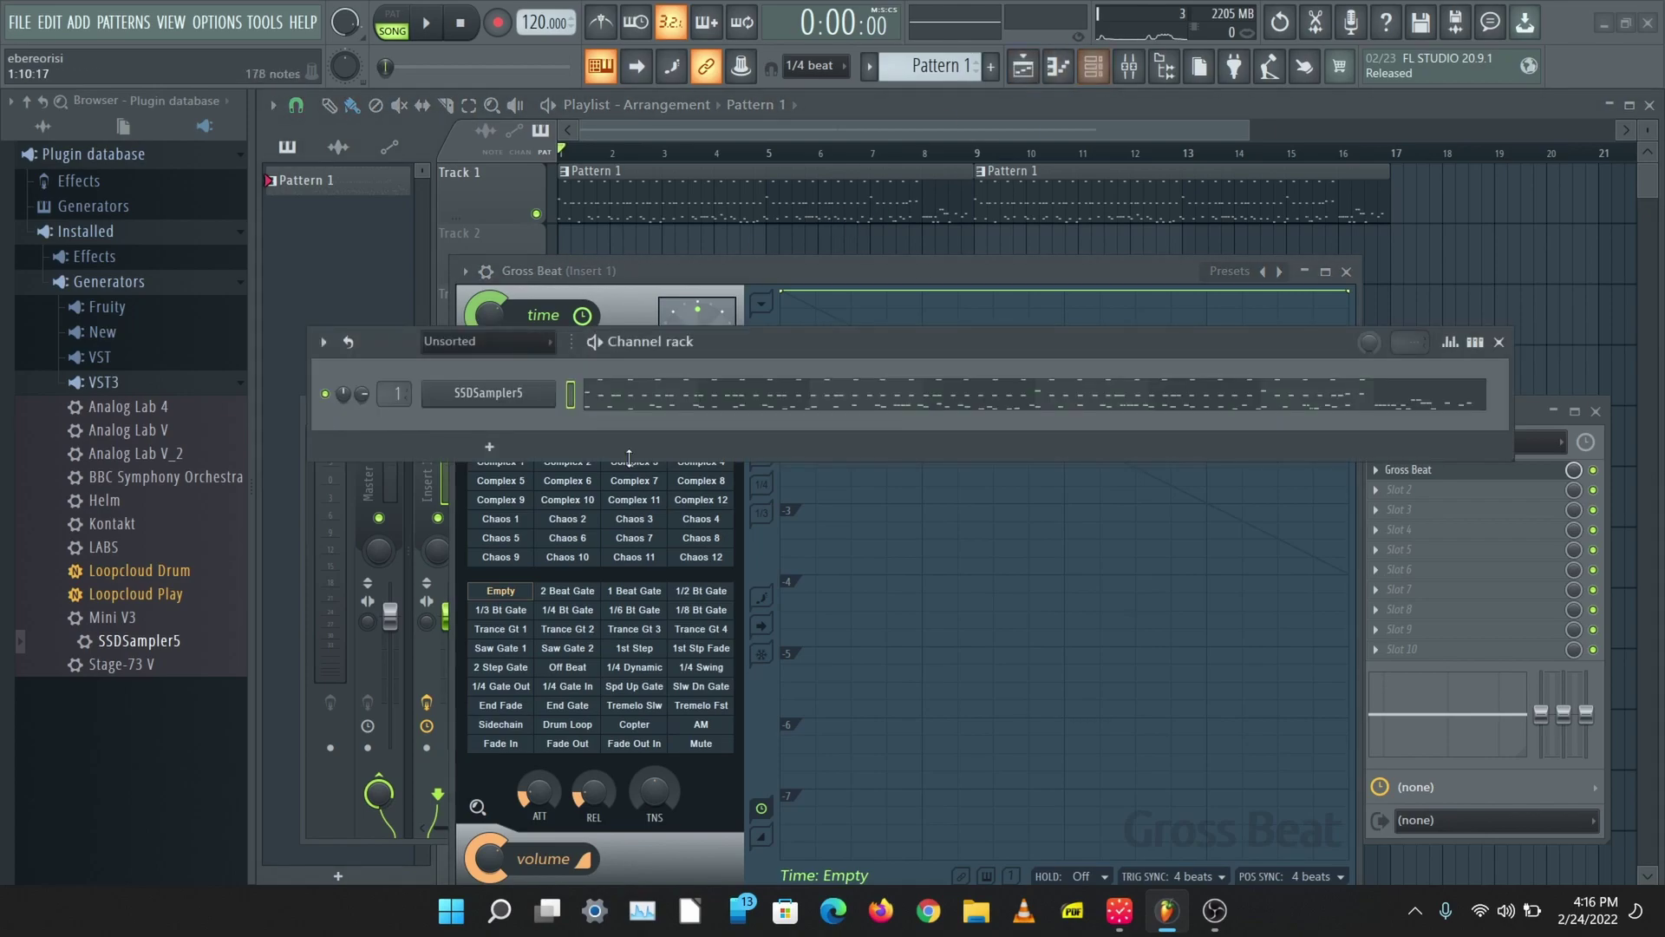
pyautogui.click(487, 448)
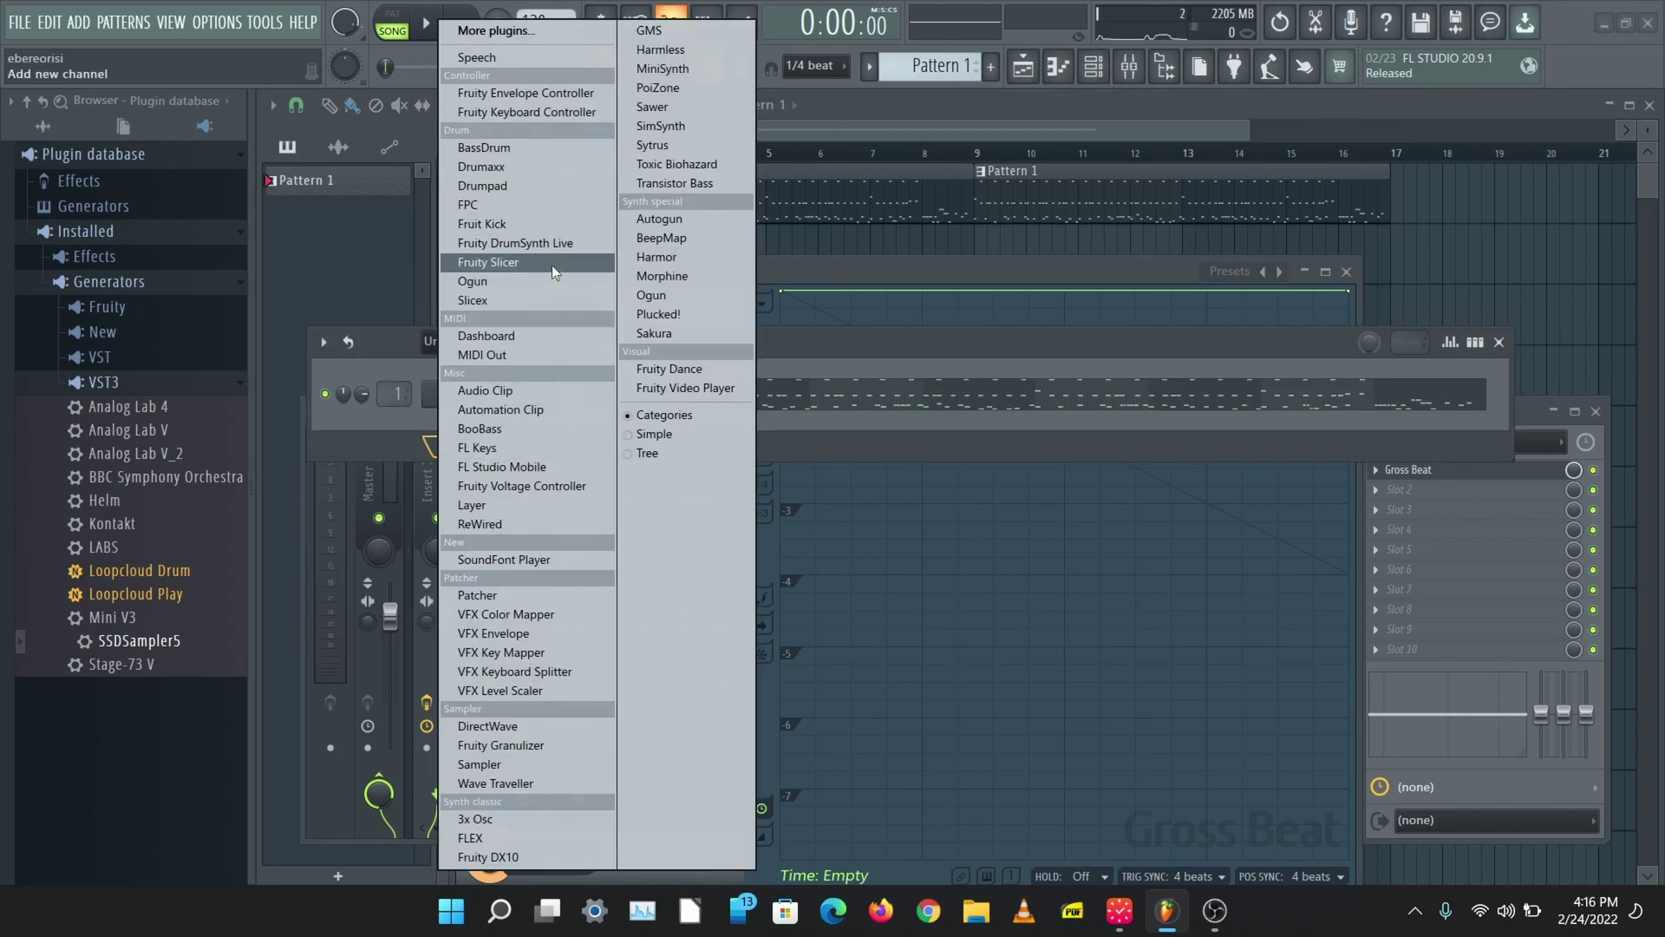
pyautogui.click(570, 112)
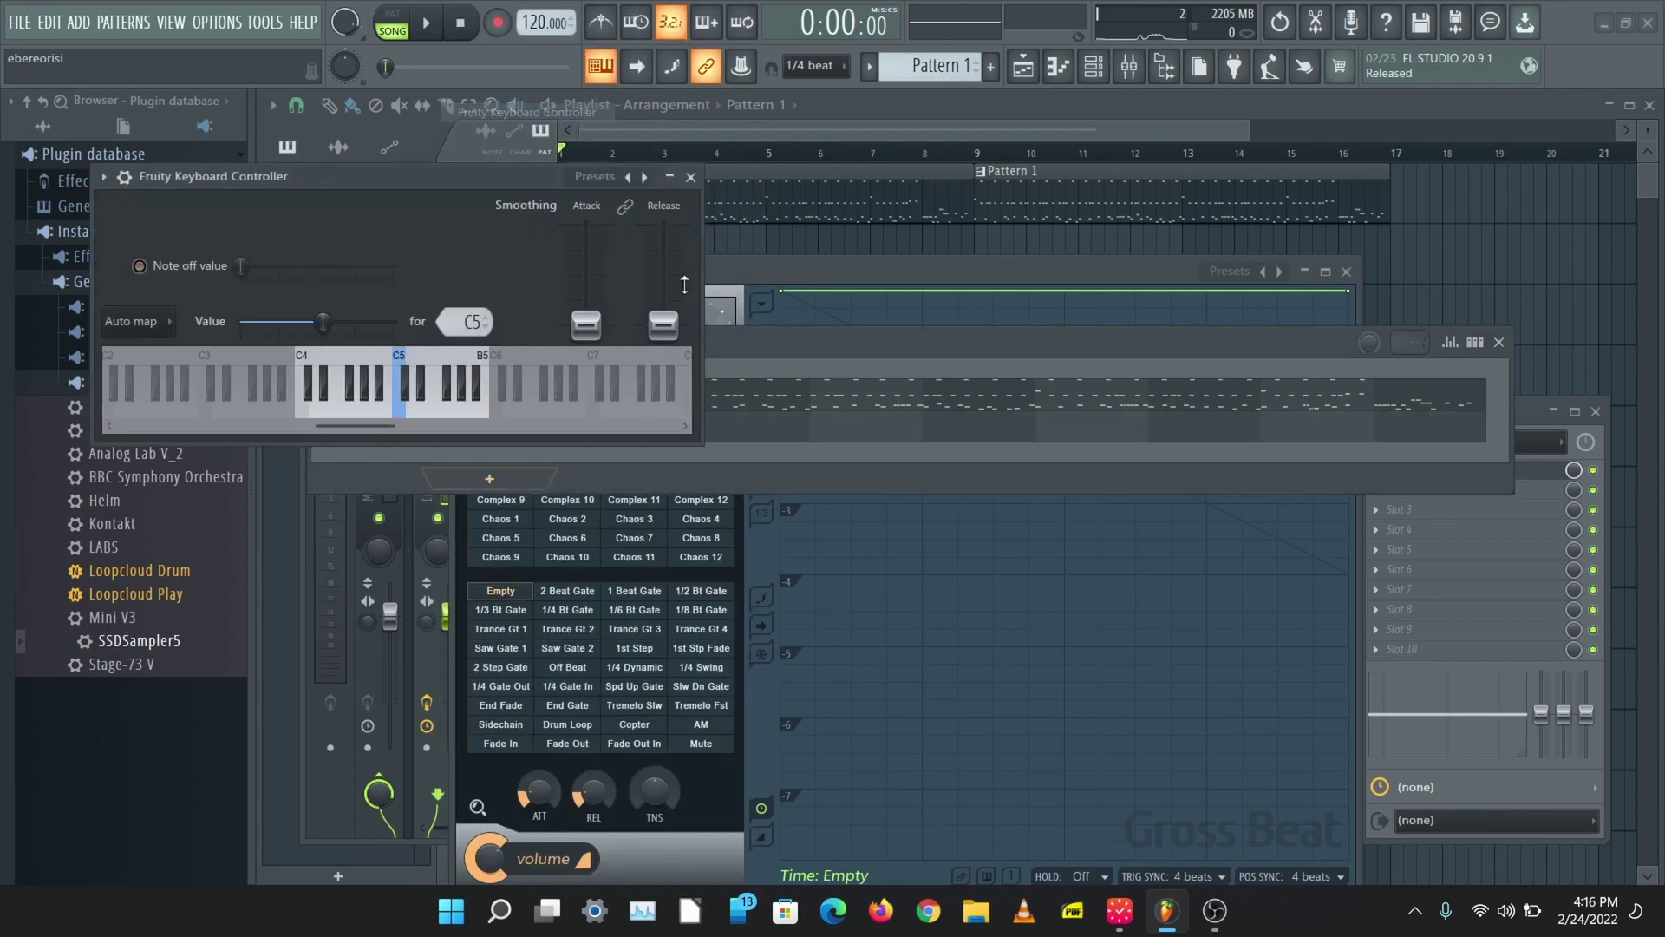
pyautogui.rightClick(858, 343)
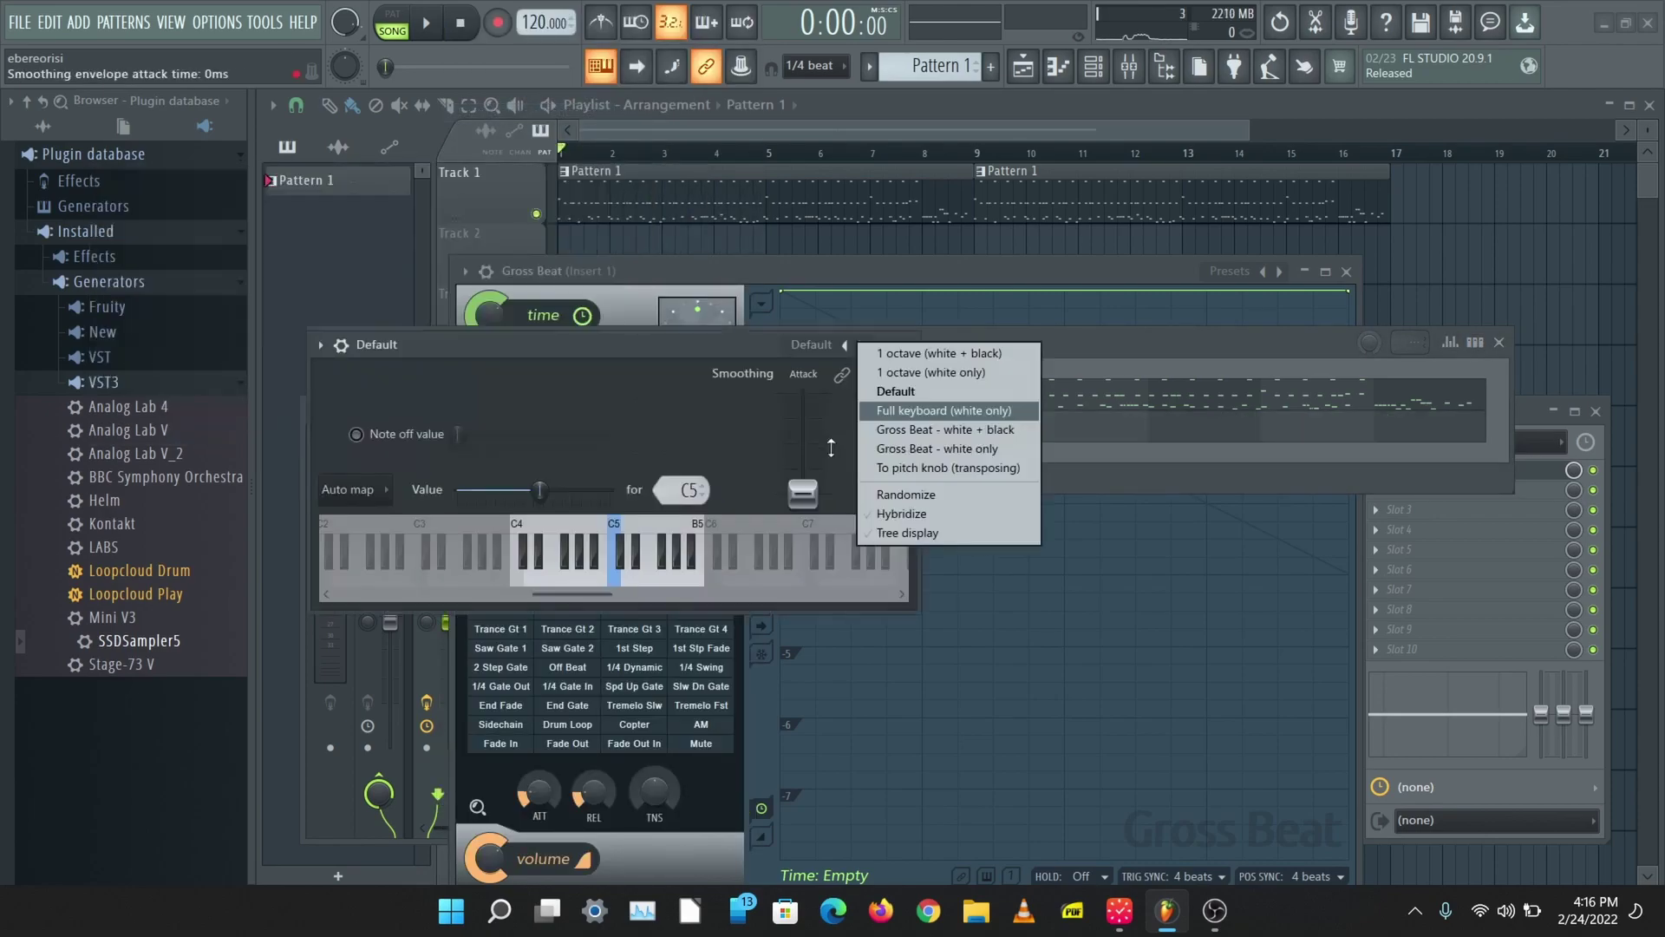
pyautogui.click(921, 431)
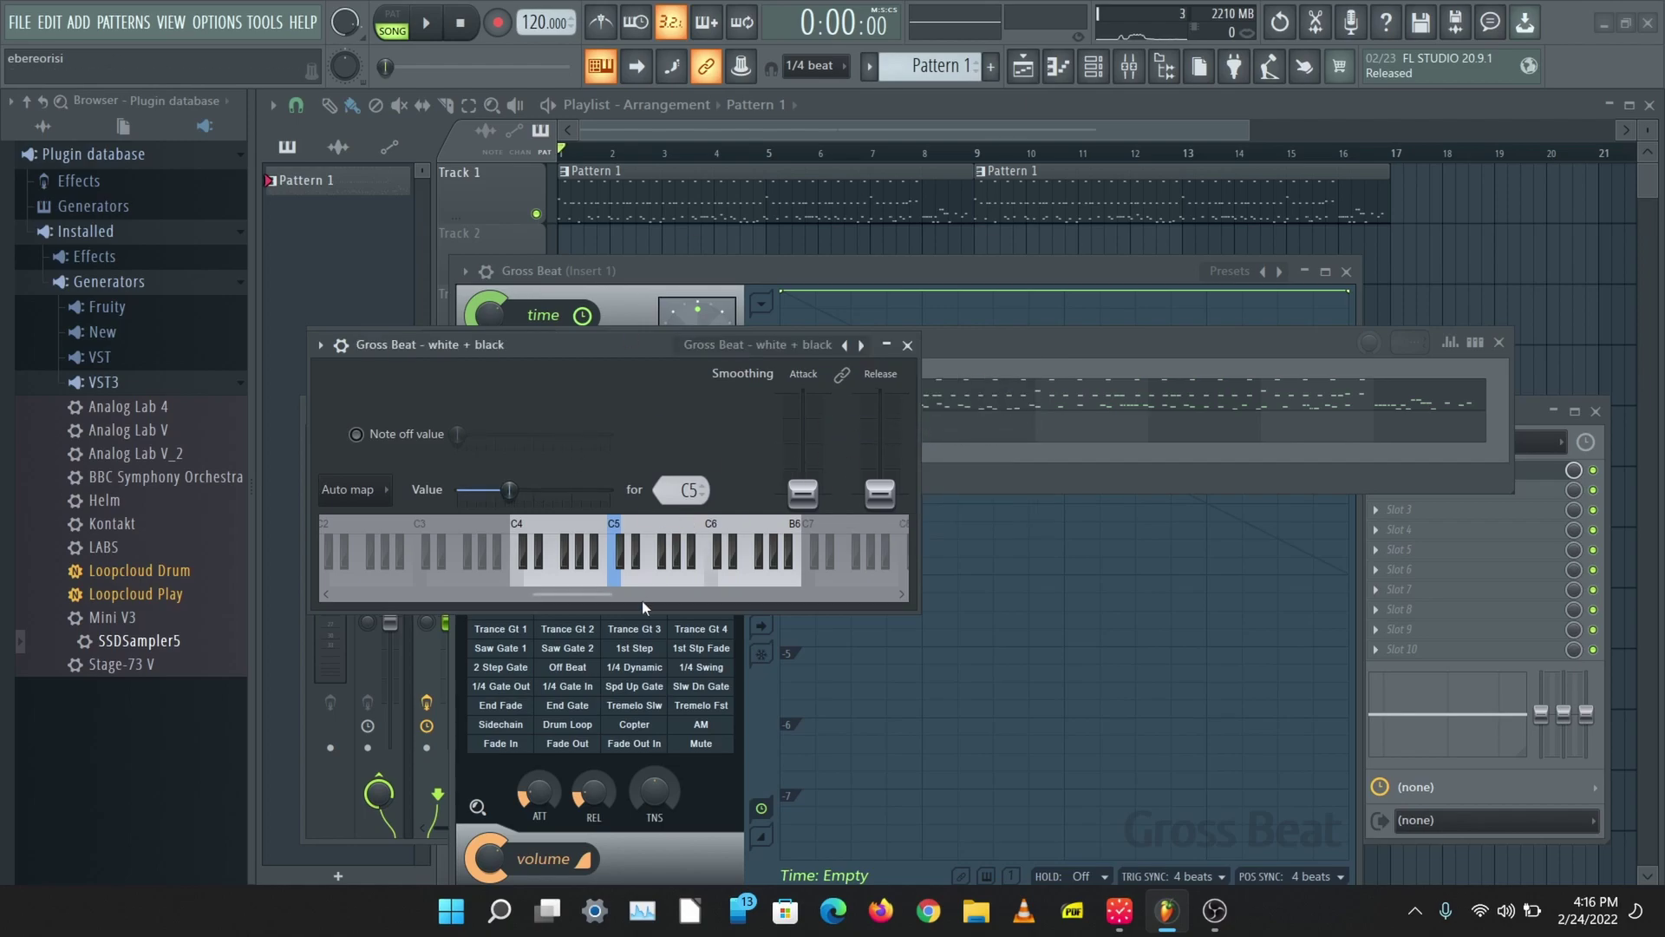
pyautogui.moveTo(600, 597)
pyautogui.mouseDown()
pyautogui.moveTo(621, 597)
pyautogui.moveTo(562, 600)
pyautogui.moveTo(635, 595)
pyautogui.moveTo(612, 596)
pyautogui.mouseUp()
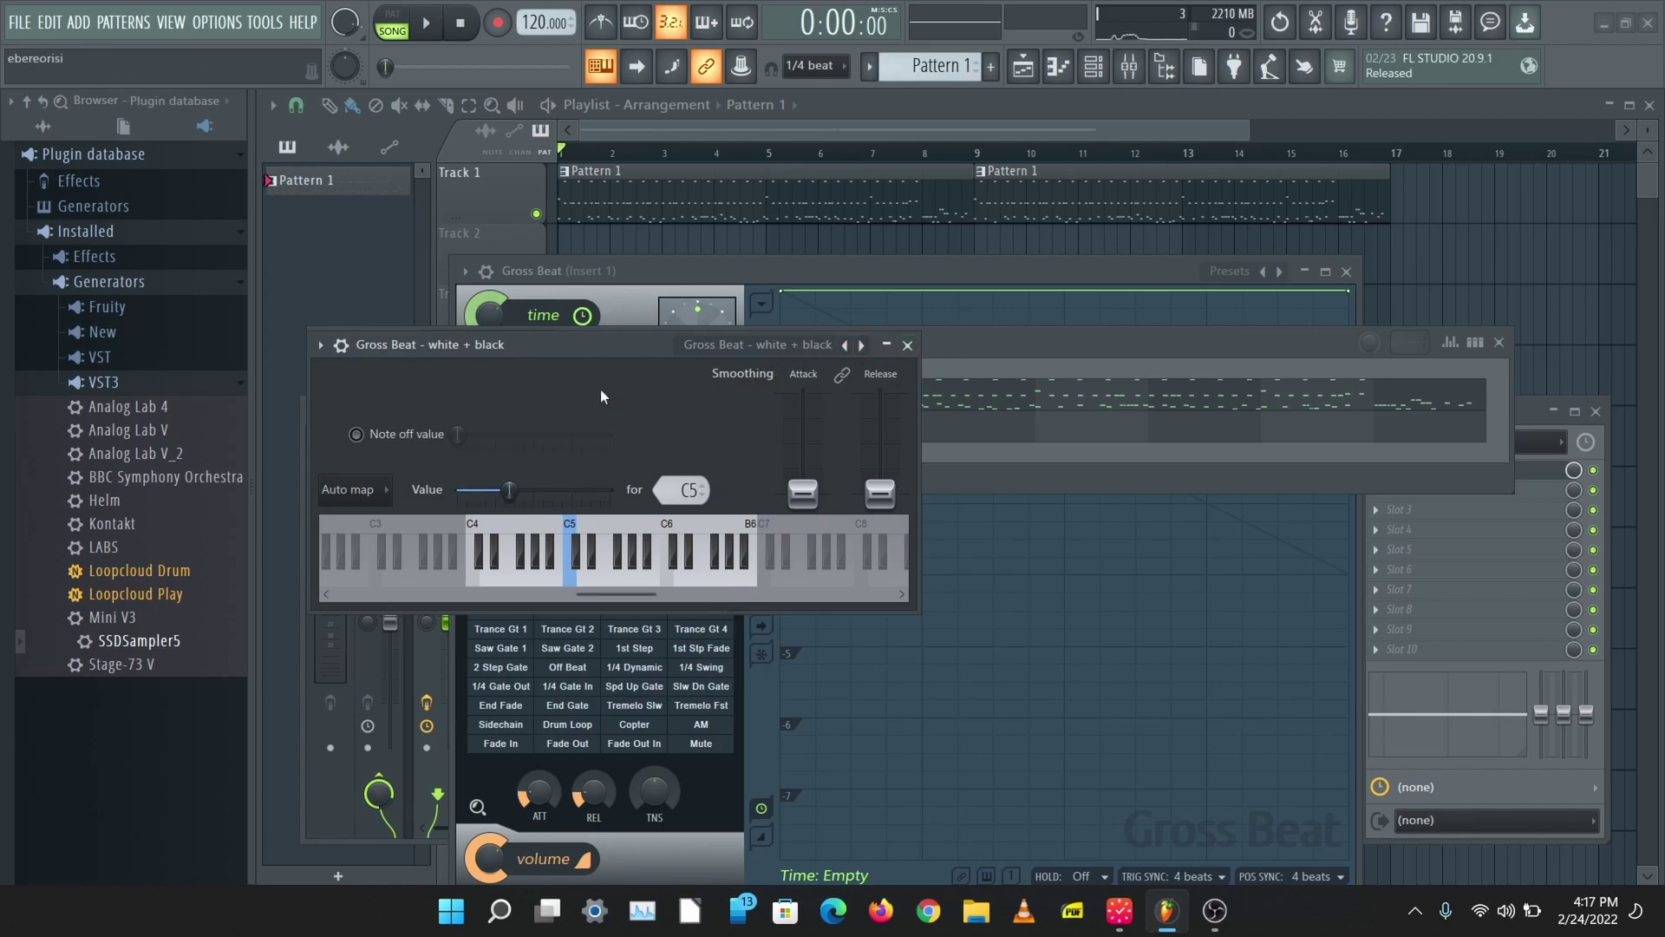
pyautogui.click(907, 344)
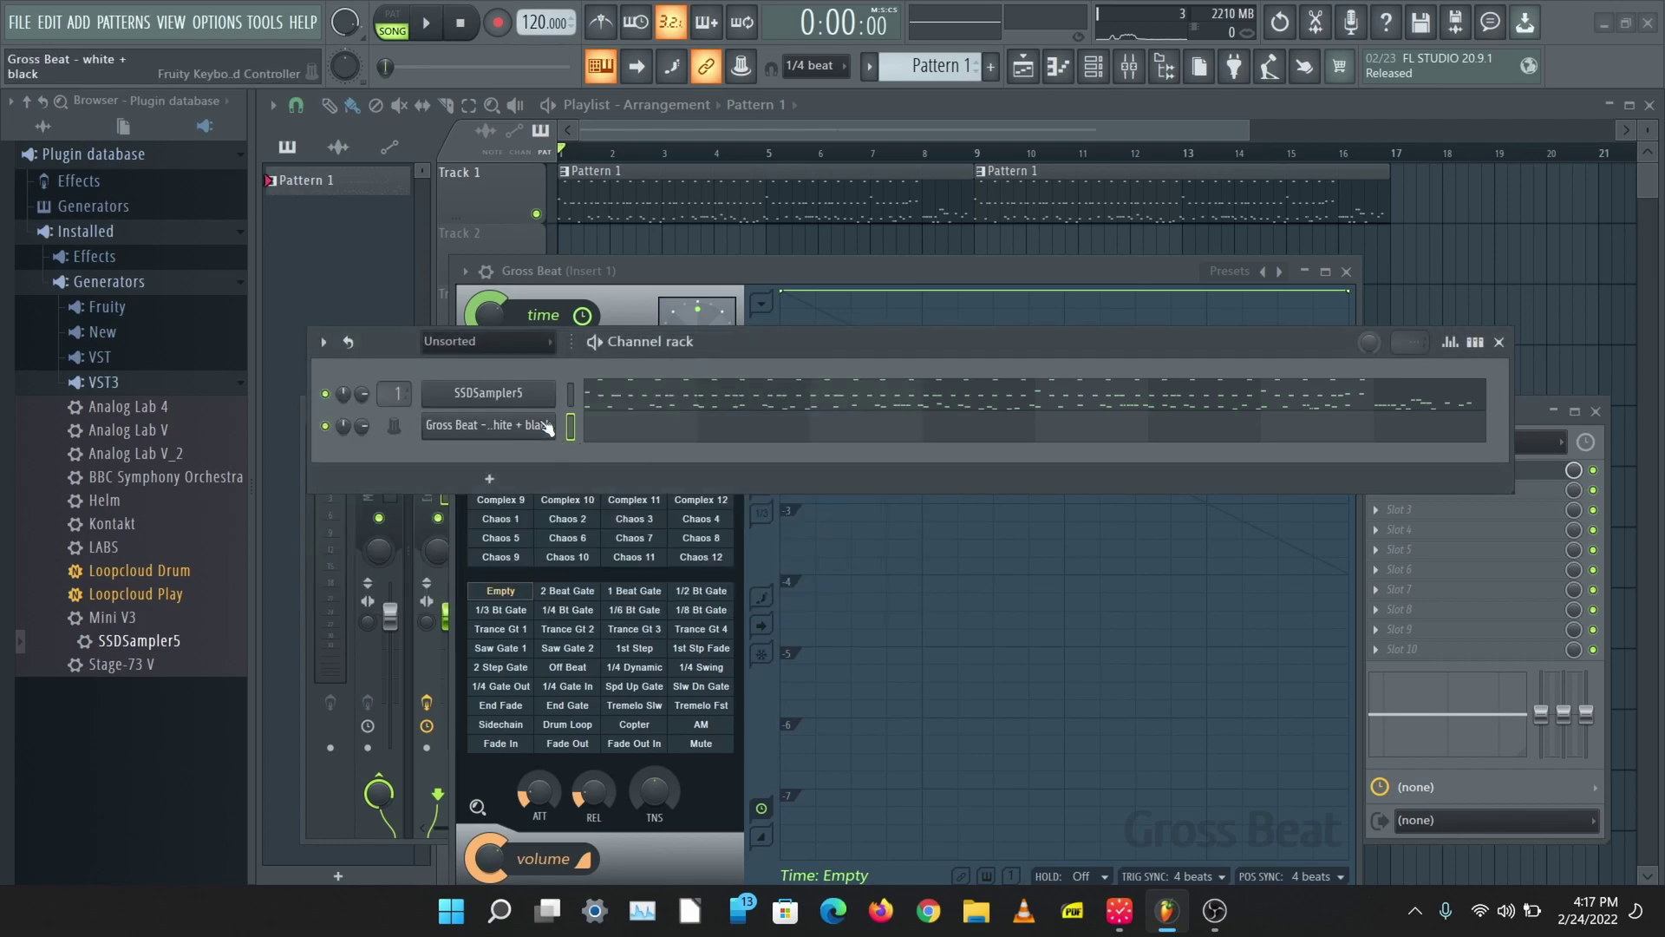
# - Link the Gross Beat time slot control to the internal controller "Gross Beat - white + black - Note"
pyautogui.click(633, 267)
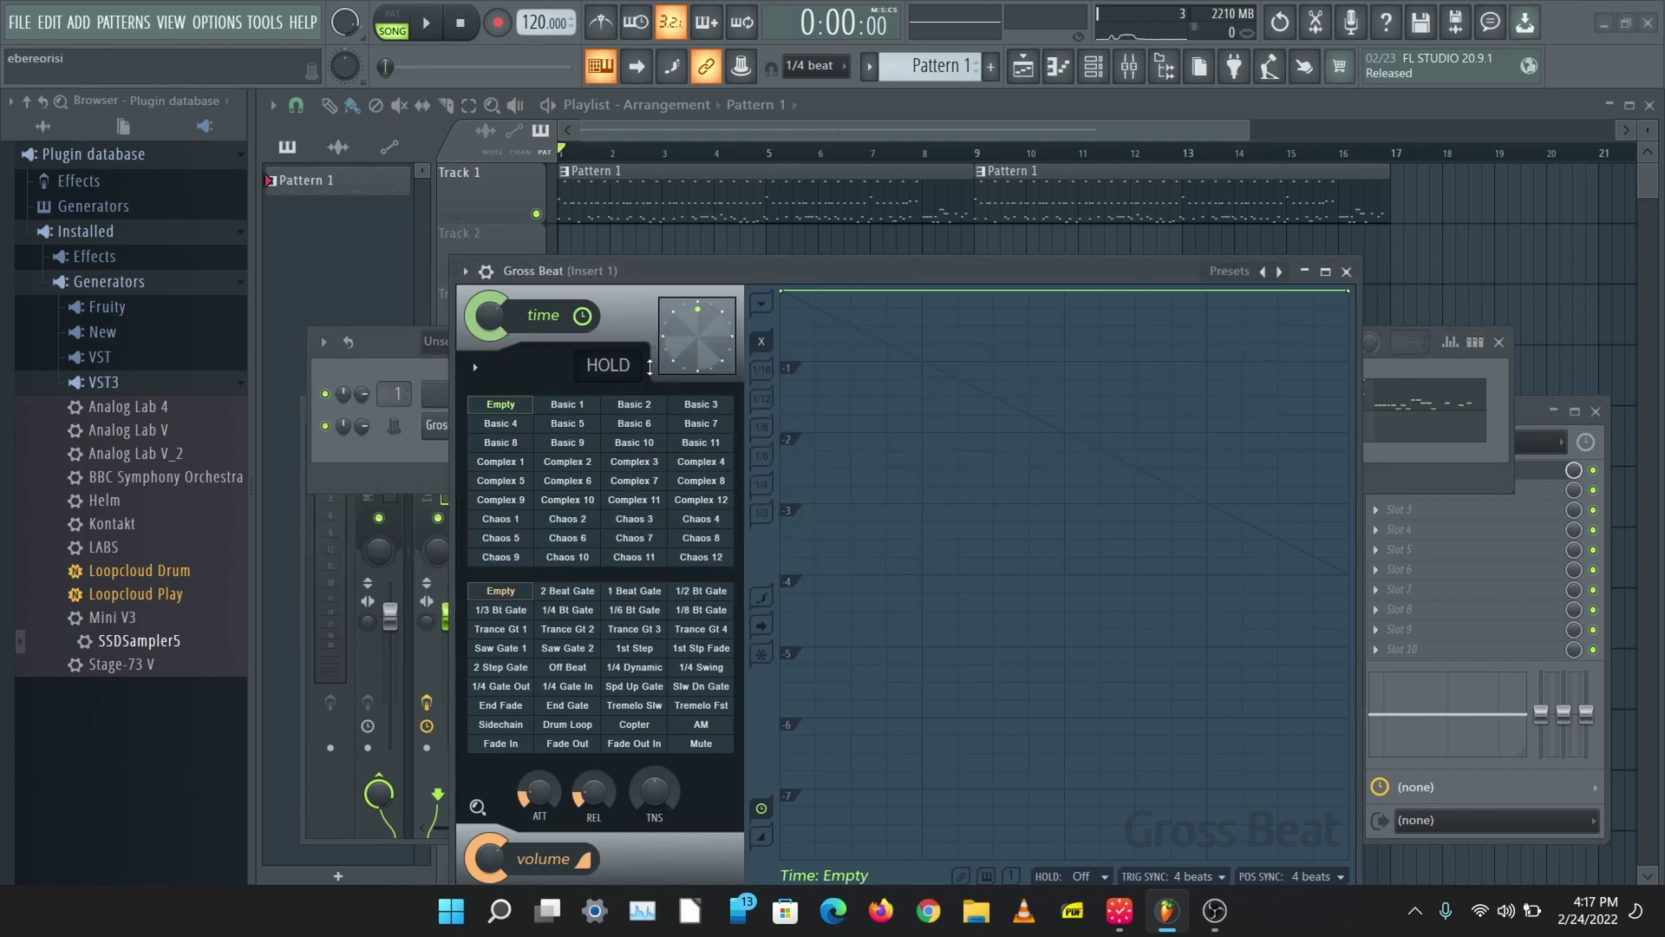
pyautogui.rightClick(526, 411)
pyautogui.click(616, 669)
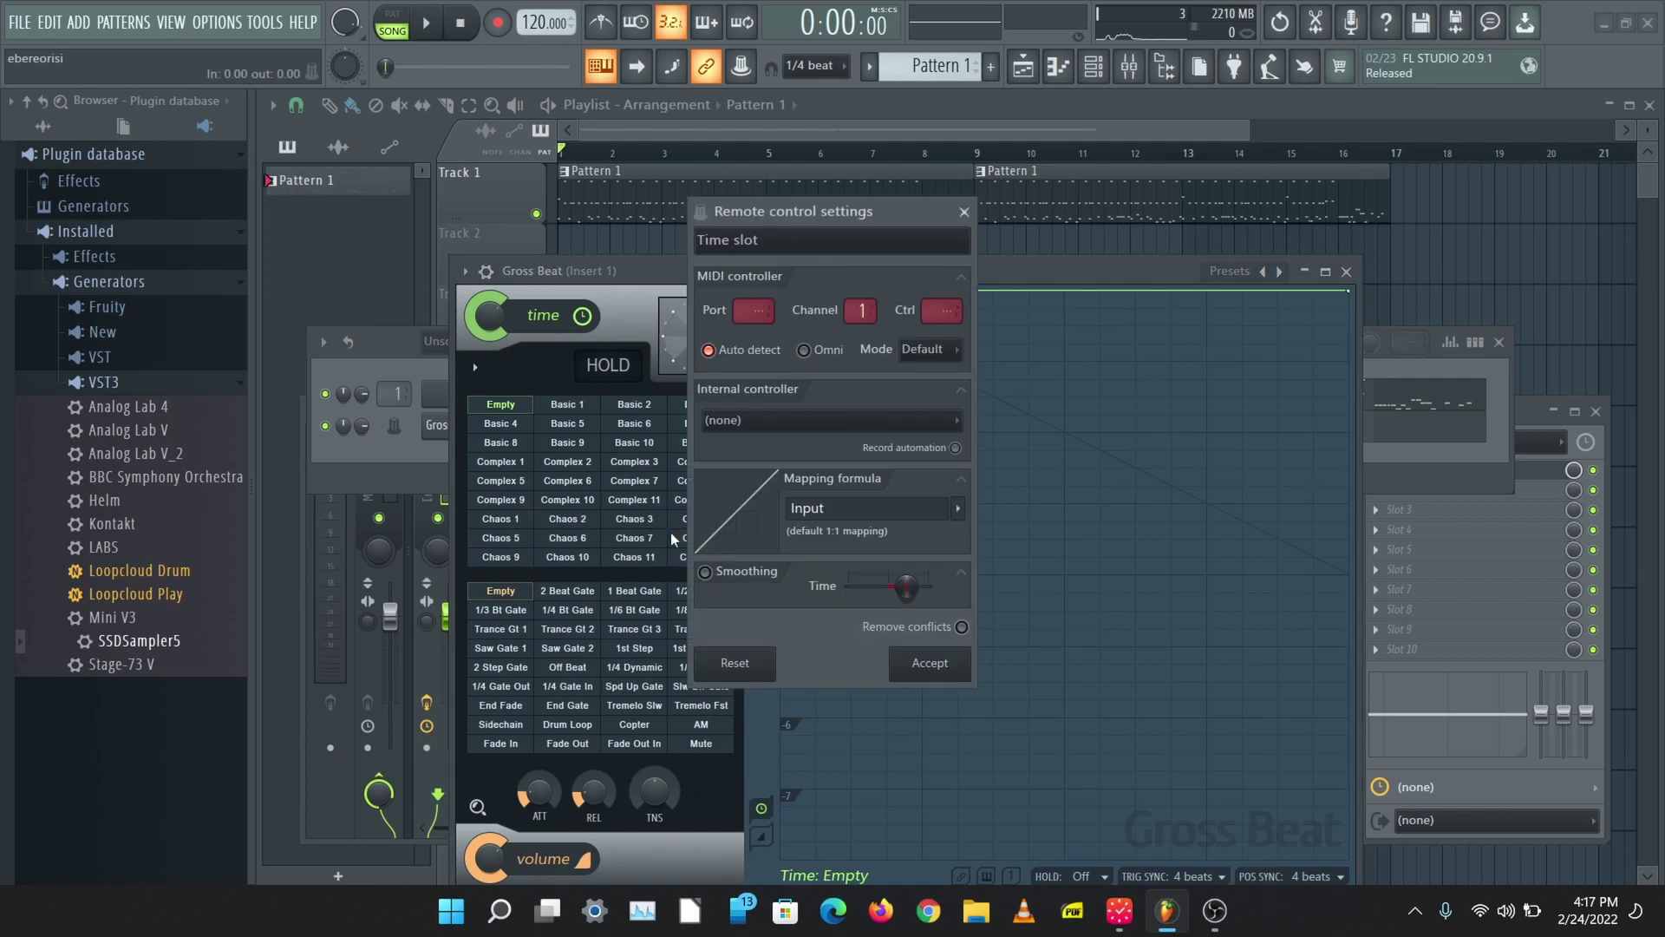
pyautogui.click(843, 424)
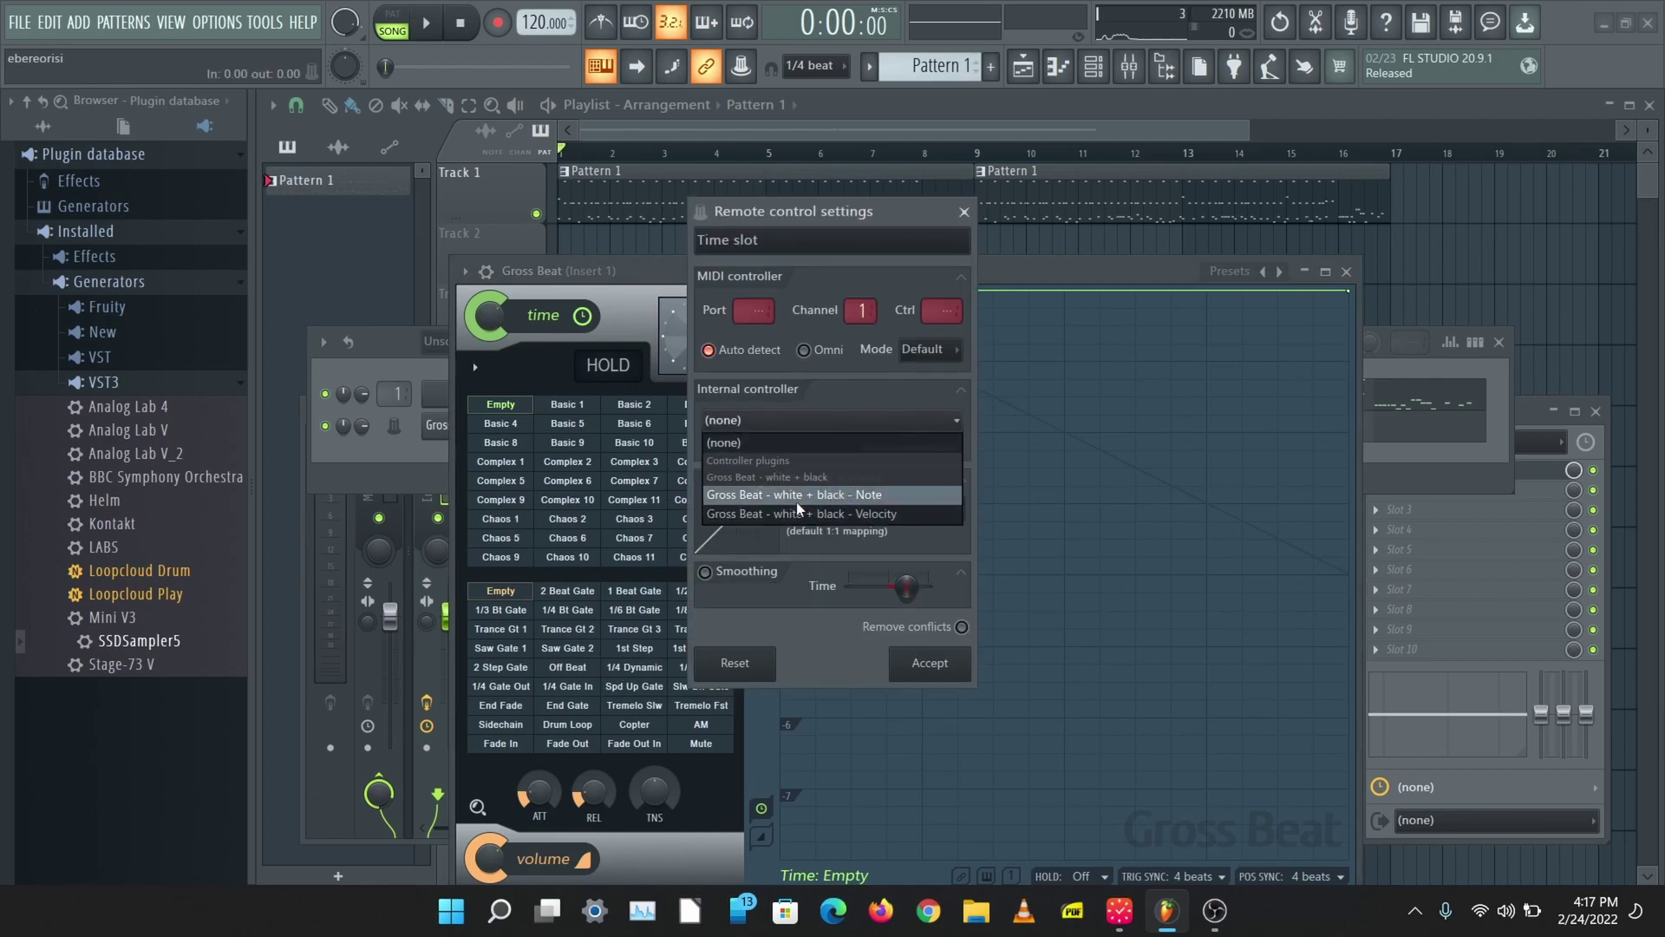
pyautogui.click(830, 500)
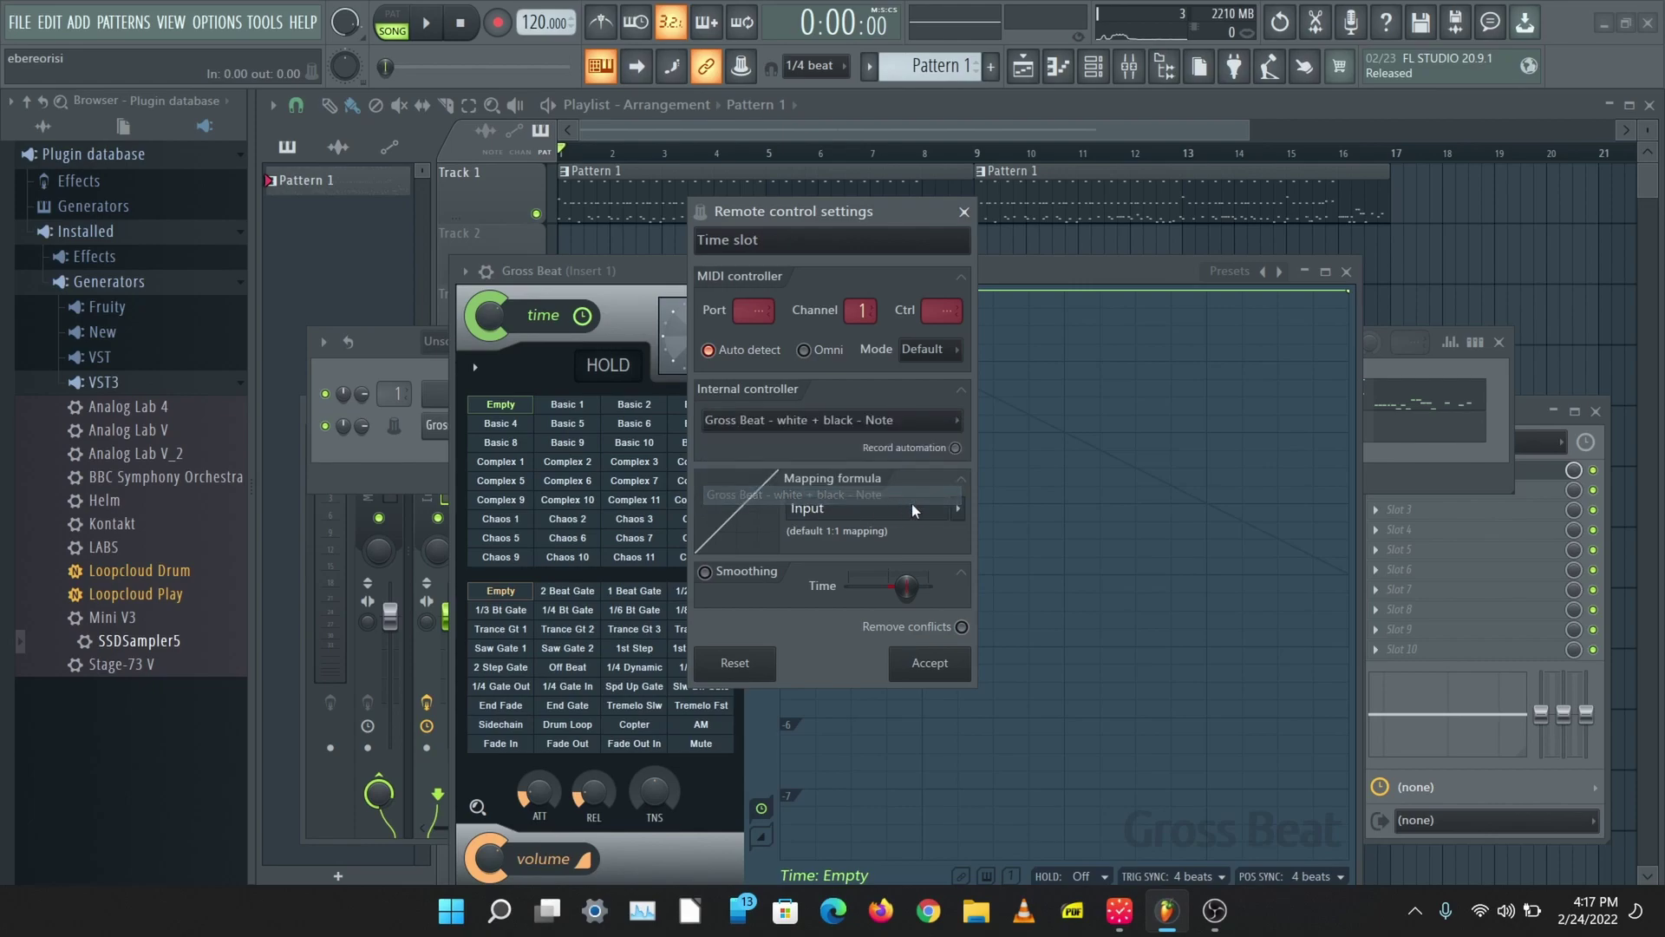
pyautogui.click(930, 664)
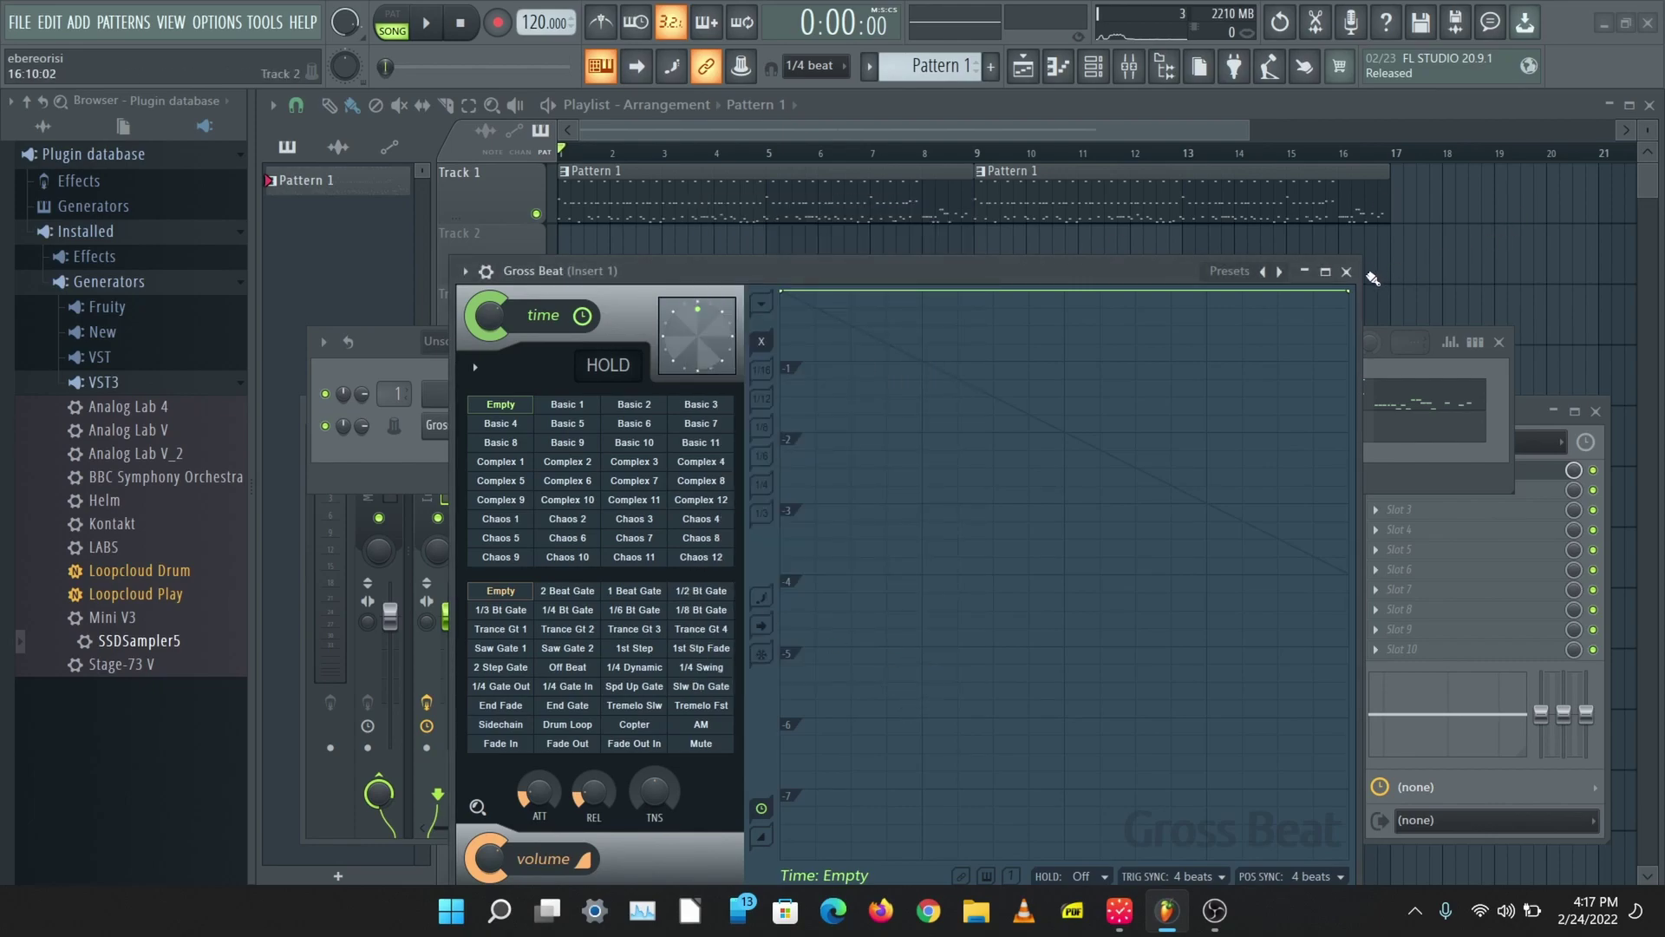
# - Rearrange the Channel rack and Gross Beat windows, keeping the Gross Beat slots in full view
pyautogui.click(1346, 271)
pyautogui.moveTo(713, 341); pyautogui.dragTo(933, 275)
pyautogui.click(1414, 469)
pyautogui.moveTo(1118, 274); pyautogui.dragTo(551, 270)
pyautogui.moveTo(1018, 274); pyautogui.dragTo(1147, 302)
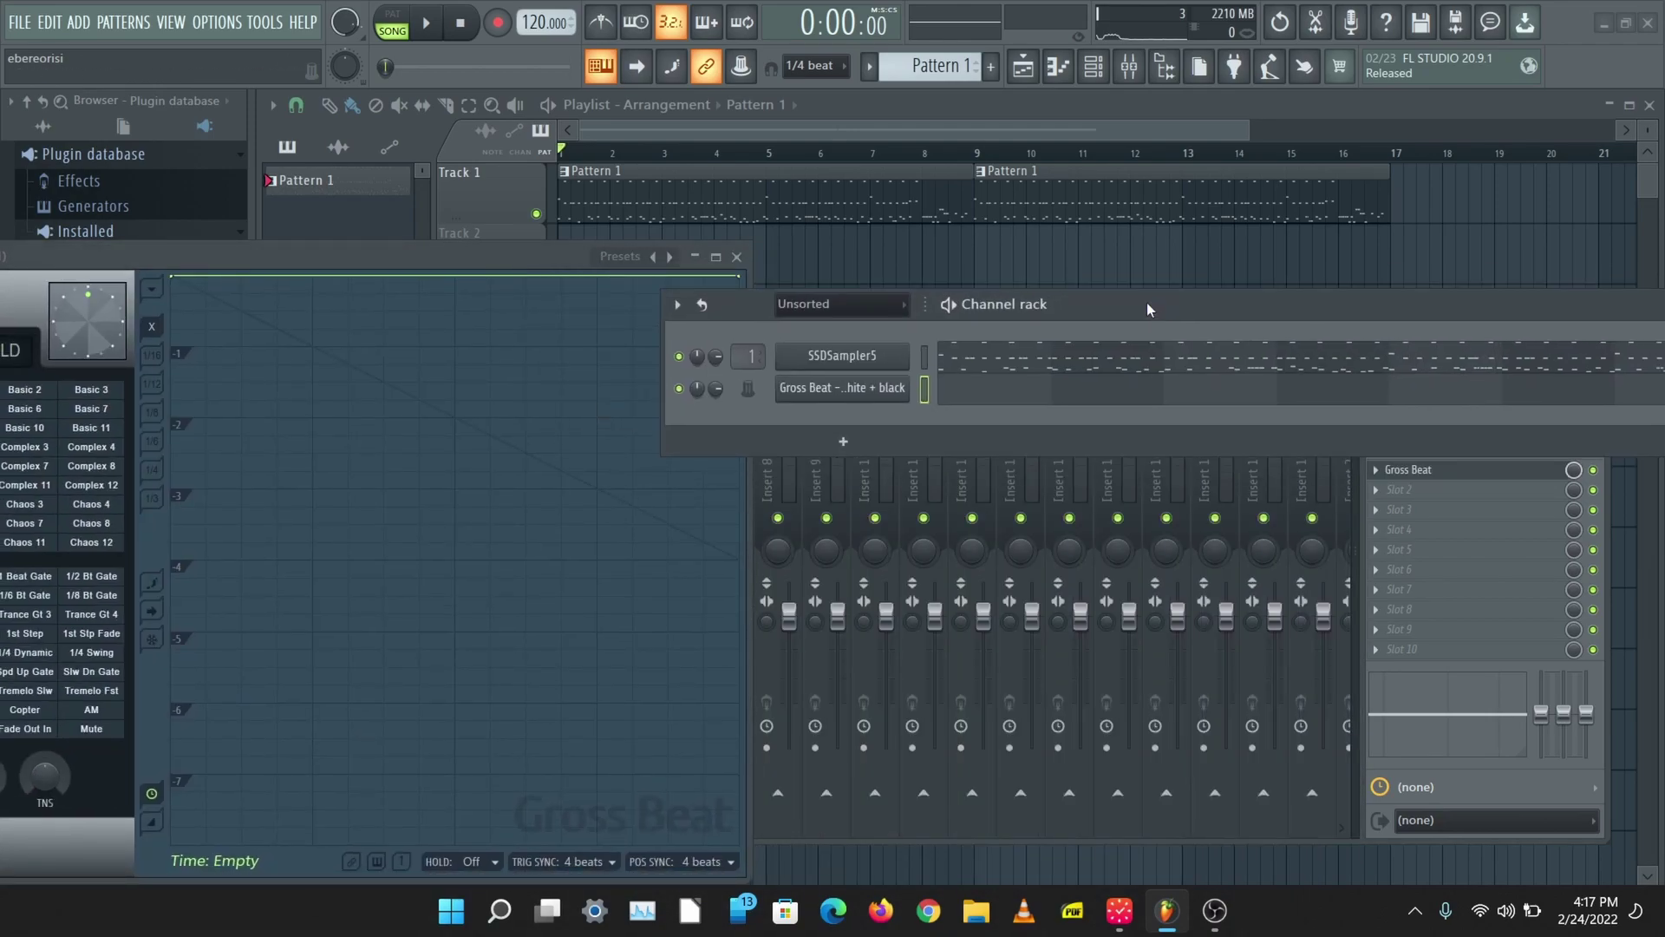
pyautogui.moveTo(505, 261); pyautogui.dragTo(956, 238)
# - Play a range of notes through the keyboard controller channel to test switching between Gross Beat time slots
pyautogui.press('w')
pyautogui.press('c')
pyautogui.press('a')
pyautogui.press('z')
pyautogui.press('c')
pyautogui.press('d')
pyautogui.press('z')
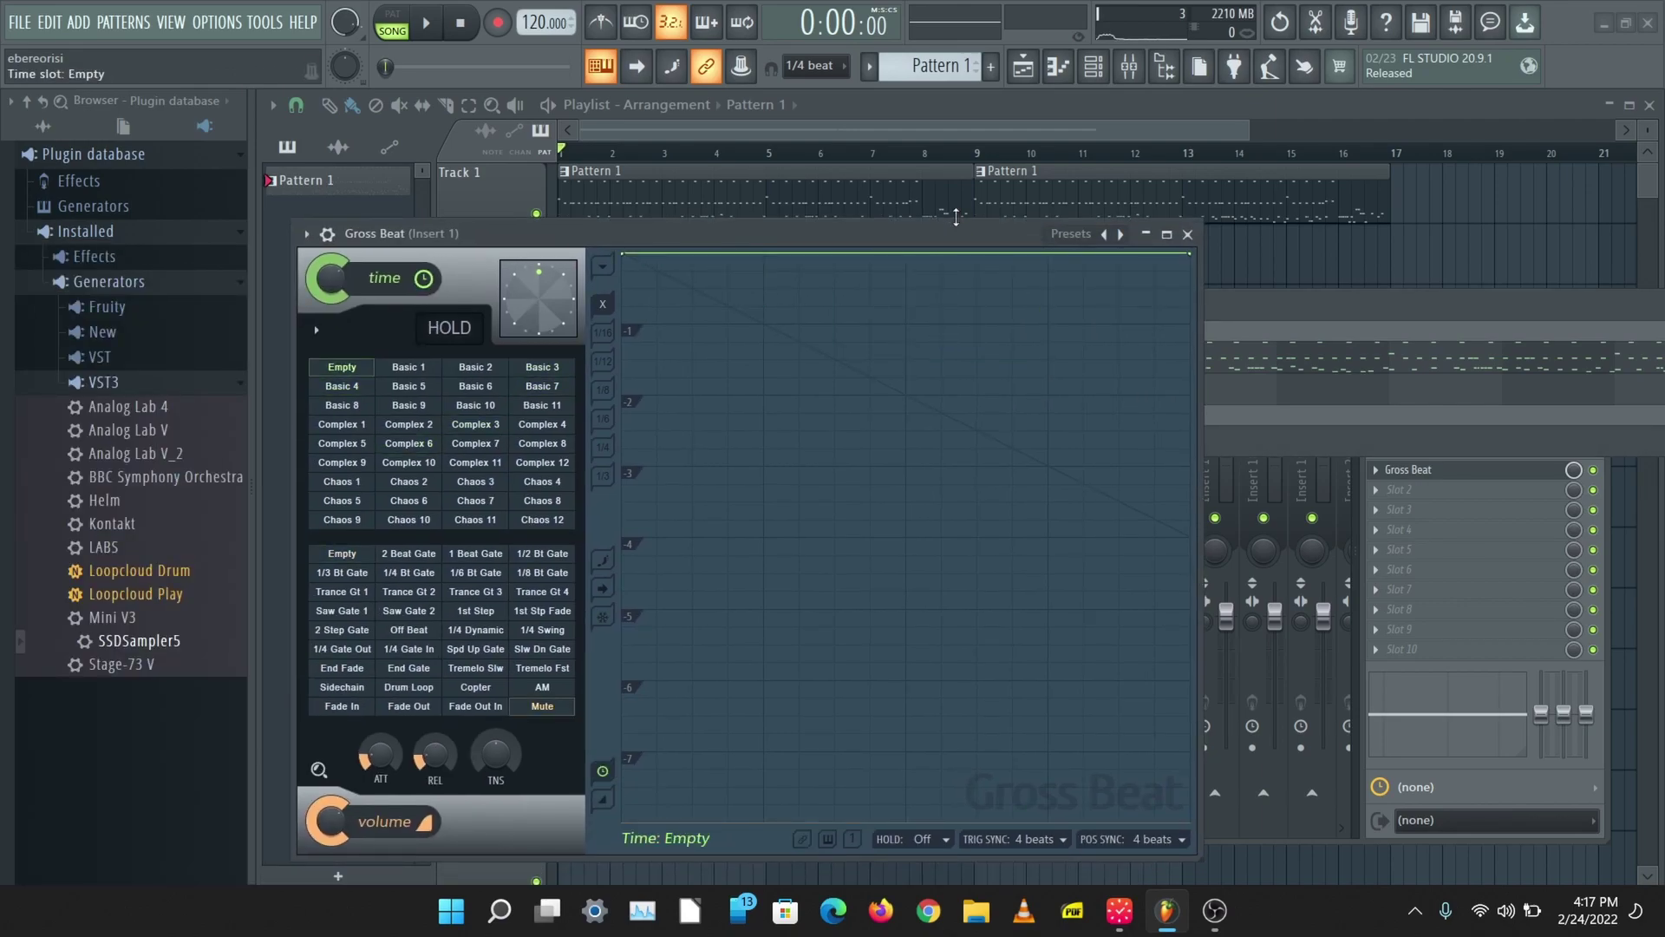
pyautogui.press('s')
pyautogui.press('x')
pyautogui.press('d')
pyautogui.press('c')
pyautogui.press('v')
pyautogui.press('g')
pyautogui.press('b')
pyautogui.press('h')
pyautogui.press('n')
pyautogui.press('j')
pyautogui.press('m')
pyautogui.press(',')
pyautogui.press('l')
pyautogui.press('.')
pyautogui.press(';')
pyautogui.press('5')
pyautogui.press('z')
# - Set the Gross Beat volume slot to Empty and play the arrangement to check the sound
pyautogui.click(426, 23)
pyautogui.press('space')
pyautogui.press('space')
pyautogui.press('space')
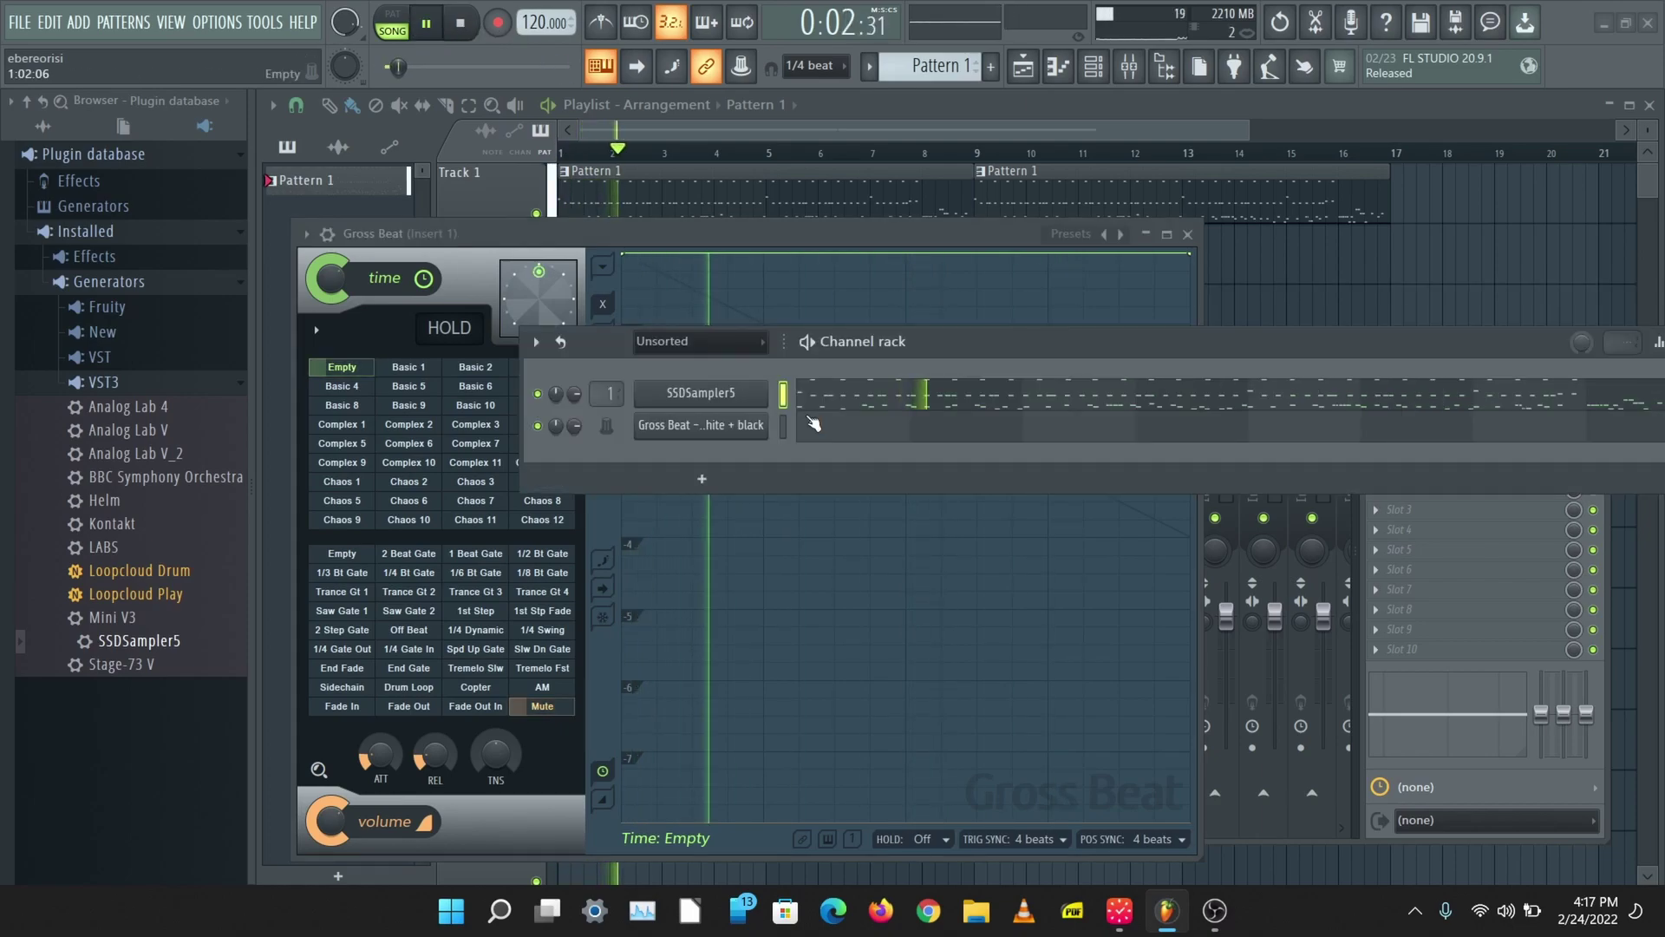
pyautogui.press('space')
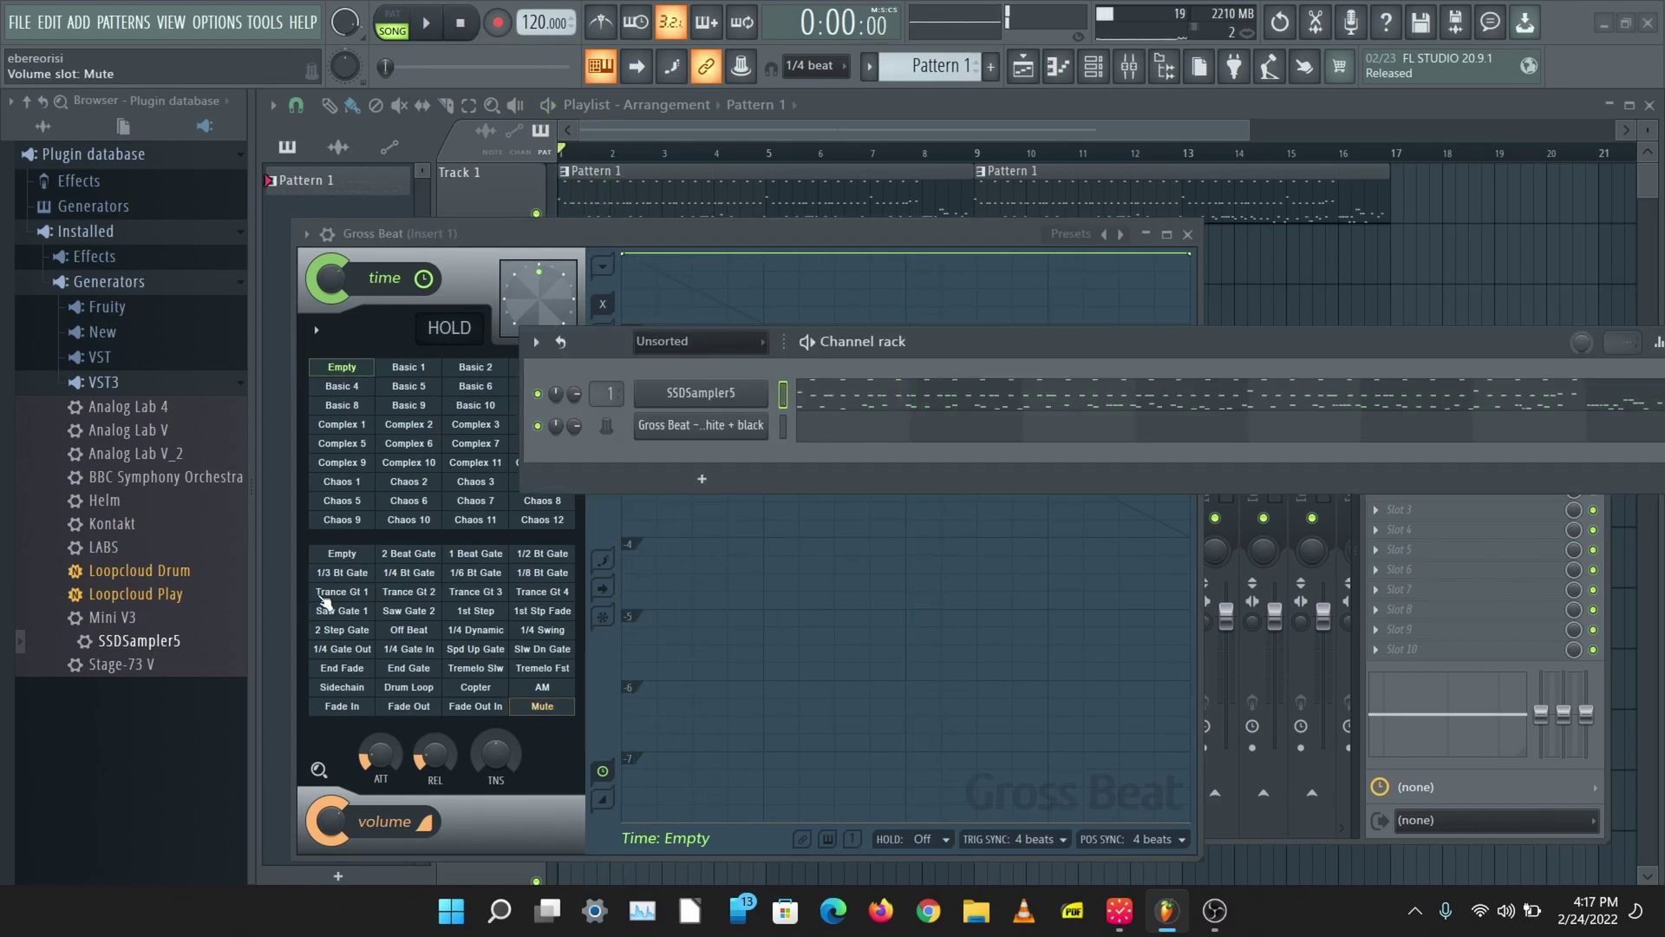
pyautogui.click(342, 553)
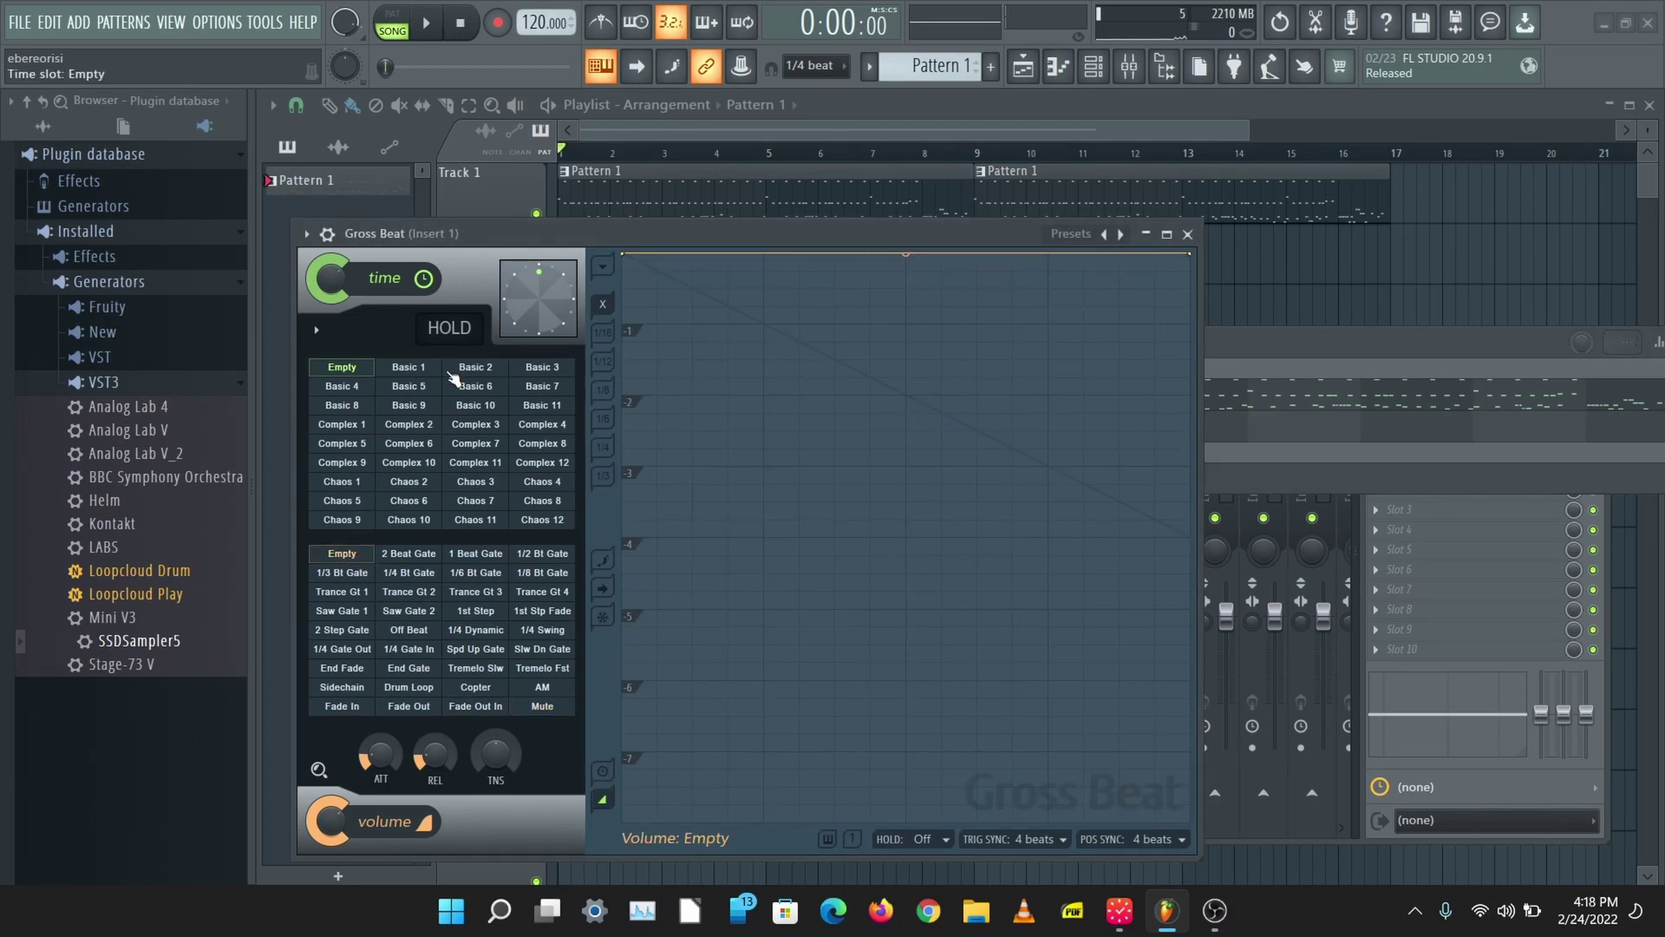
pyautogui.click(426, 23)
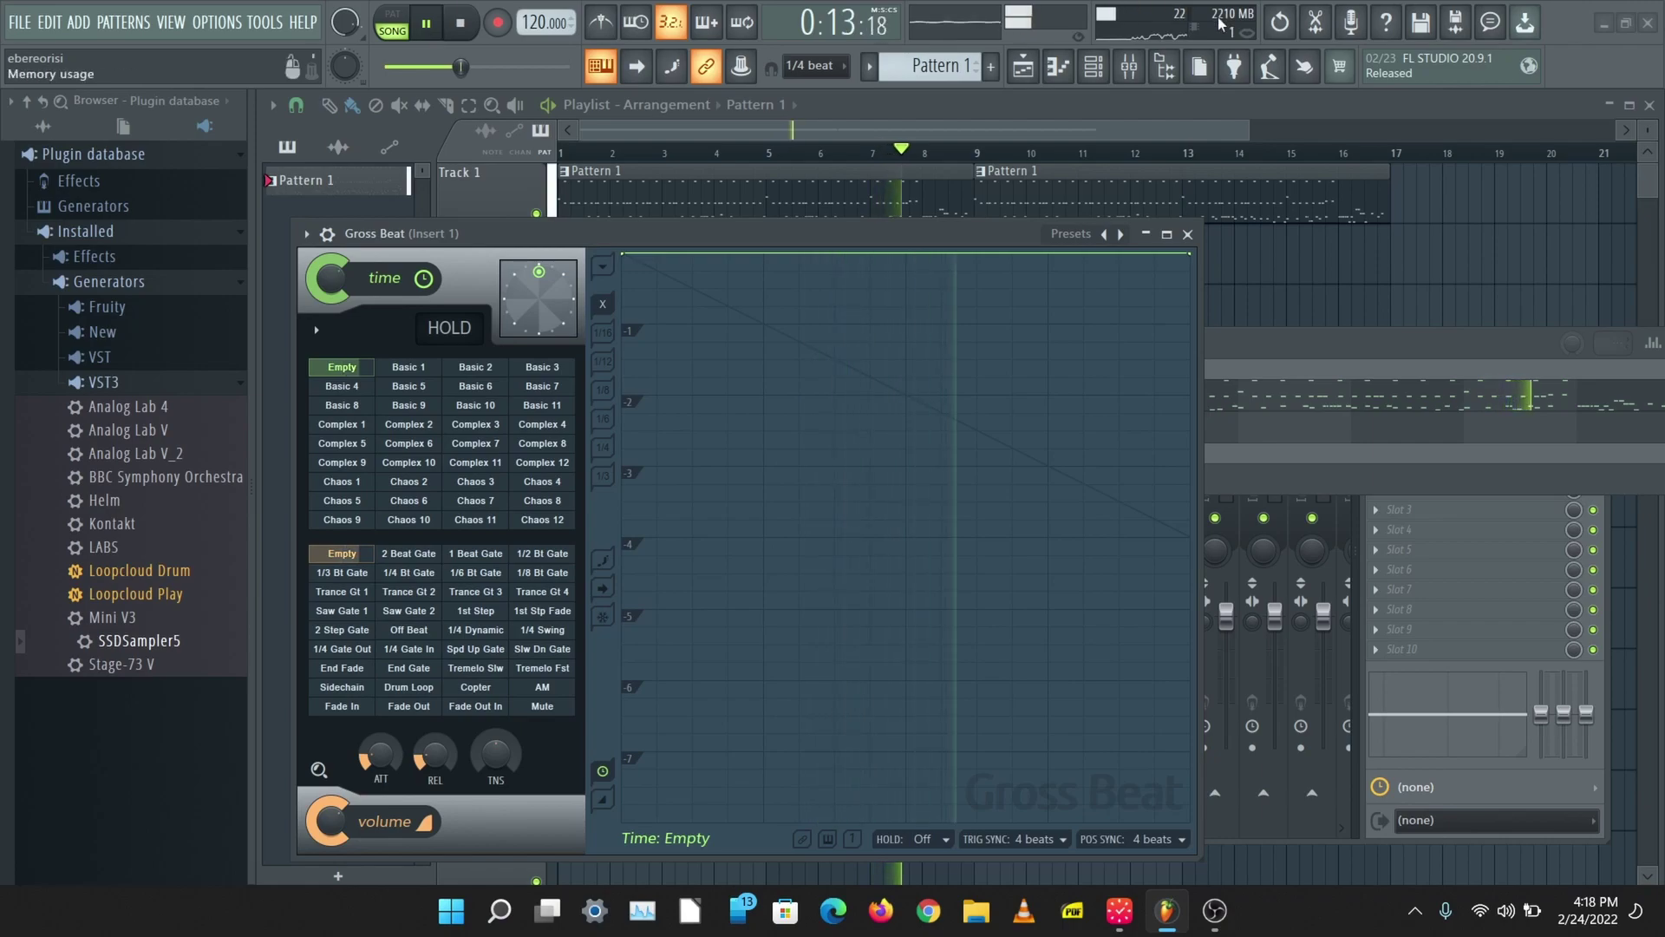
pyautogui.press('space')
# - Create Pattern 2 and place its clip at bar 1 of playlist Track 2, with the Gross Beat window moved aside
pyautogui.moveTo(901, 233); pyautogui.dragTo(767, 512)
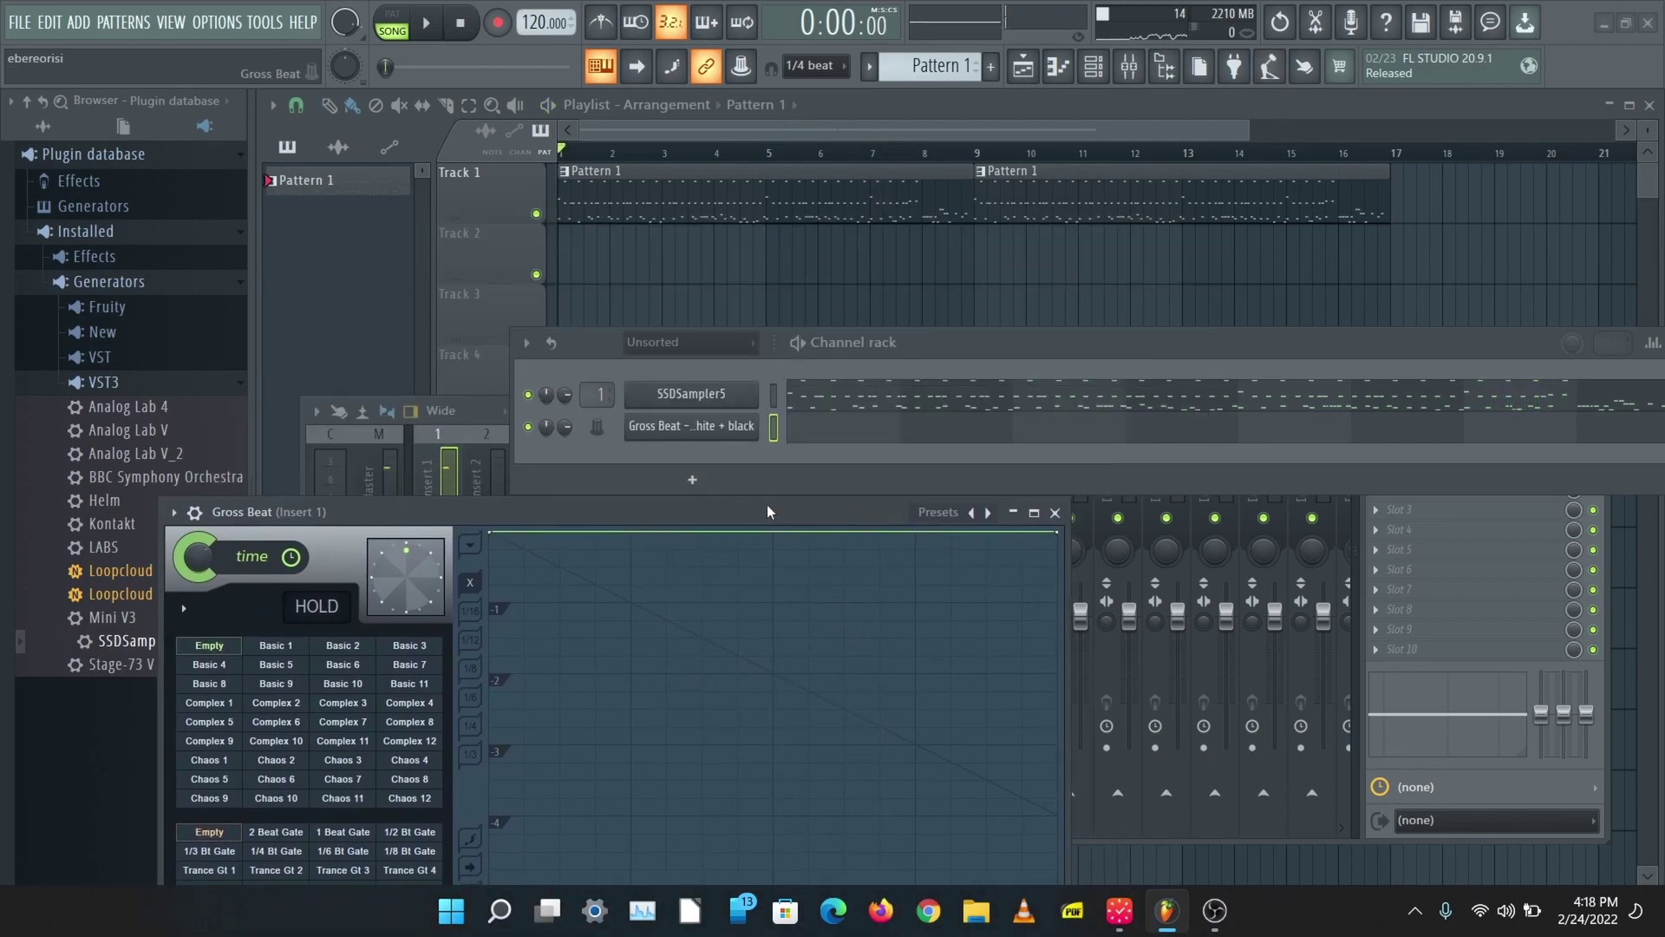
pyautogui.click(993, 68)
pyautogui.press('Return')
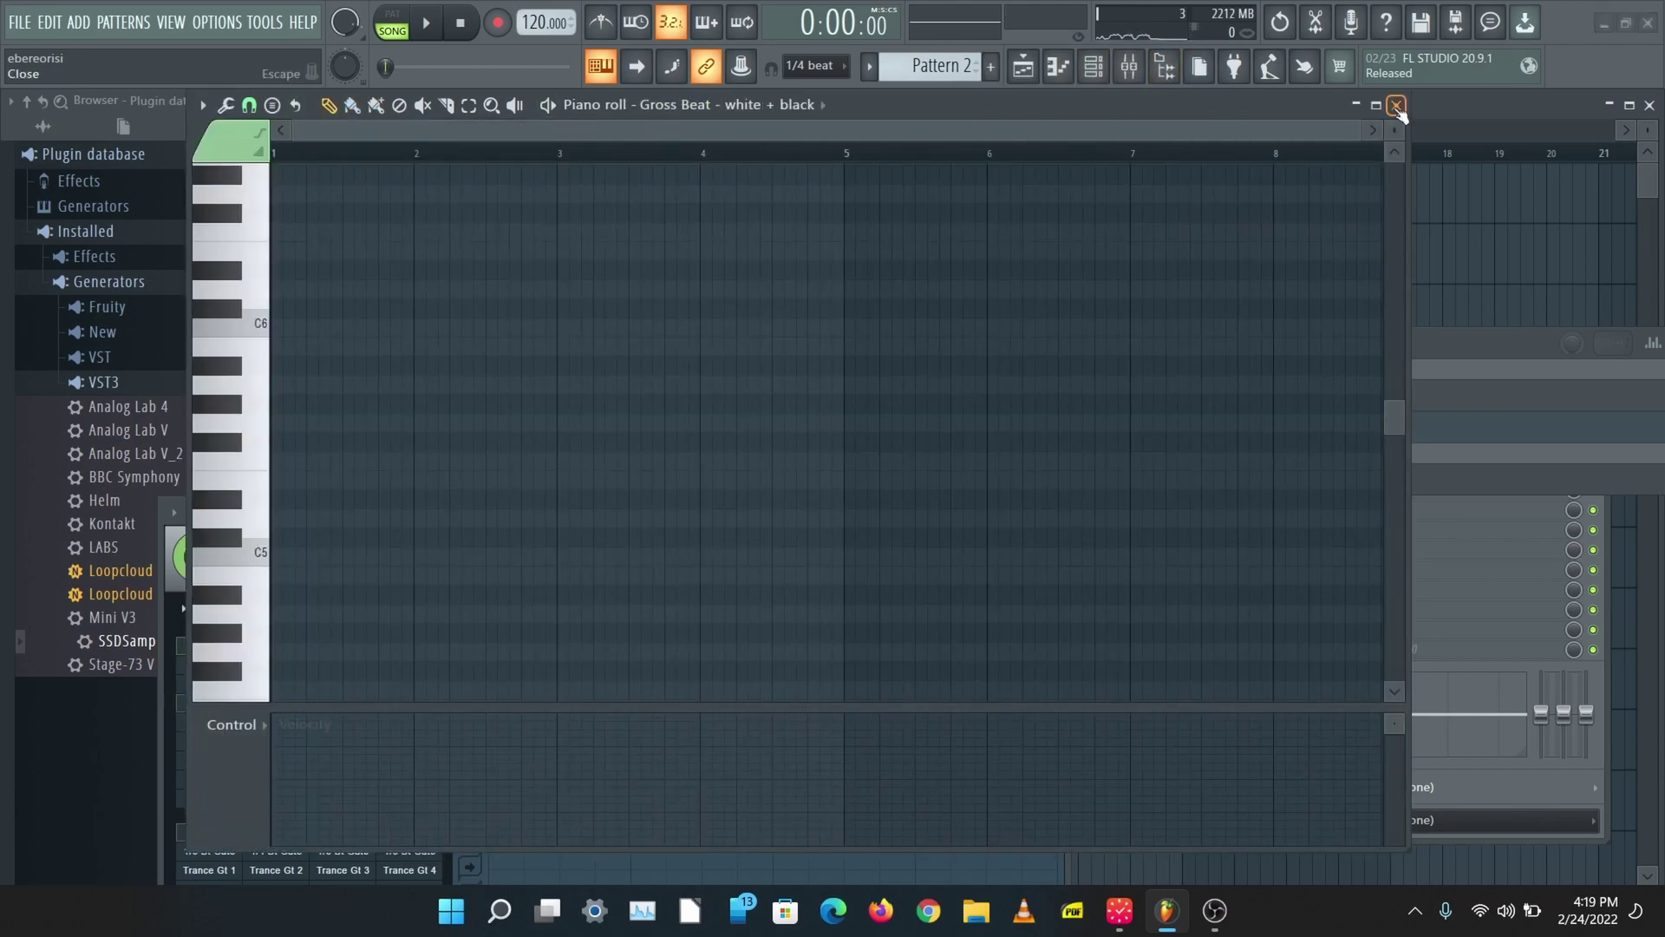
pyautogui.click(1398, 106)
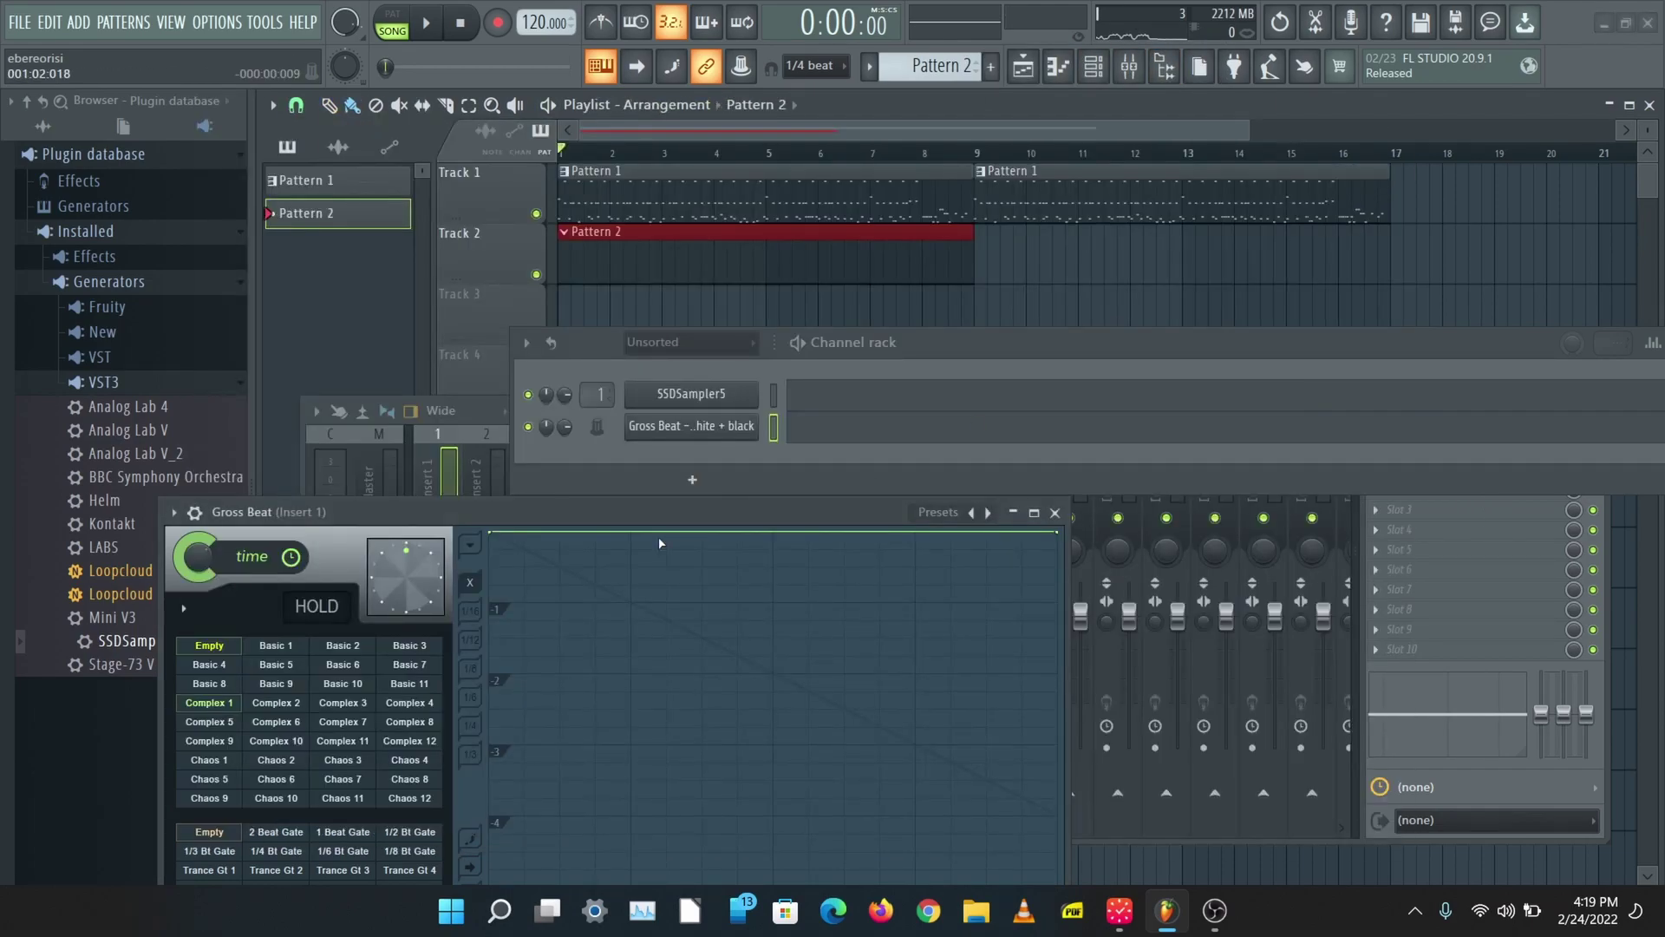
# - Draw eight consecutive half-bar notes rising chromatically from C5 to G5 for the Gross Beat channel in Pattern 2, starting at bar 1
pyautogui.click(854, 425)
pyautogui.click(295, 558)
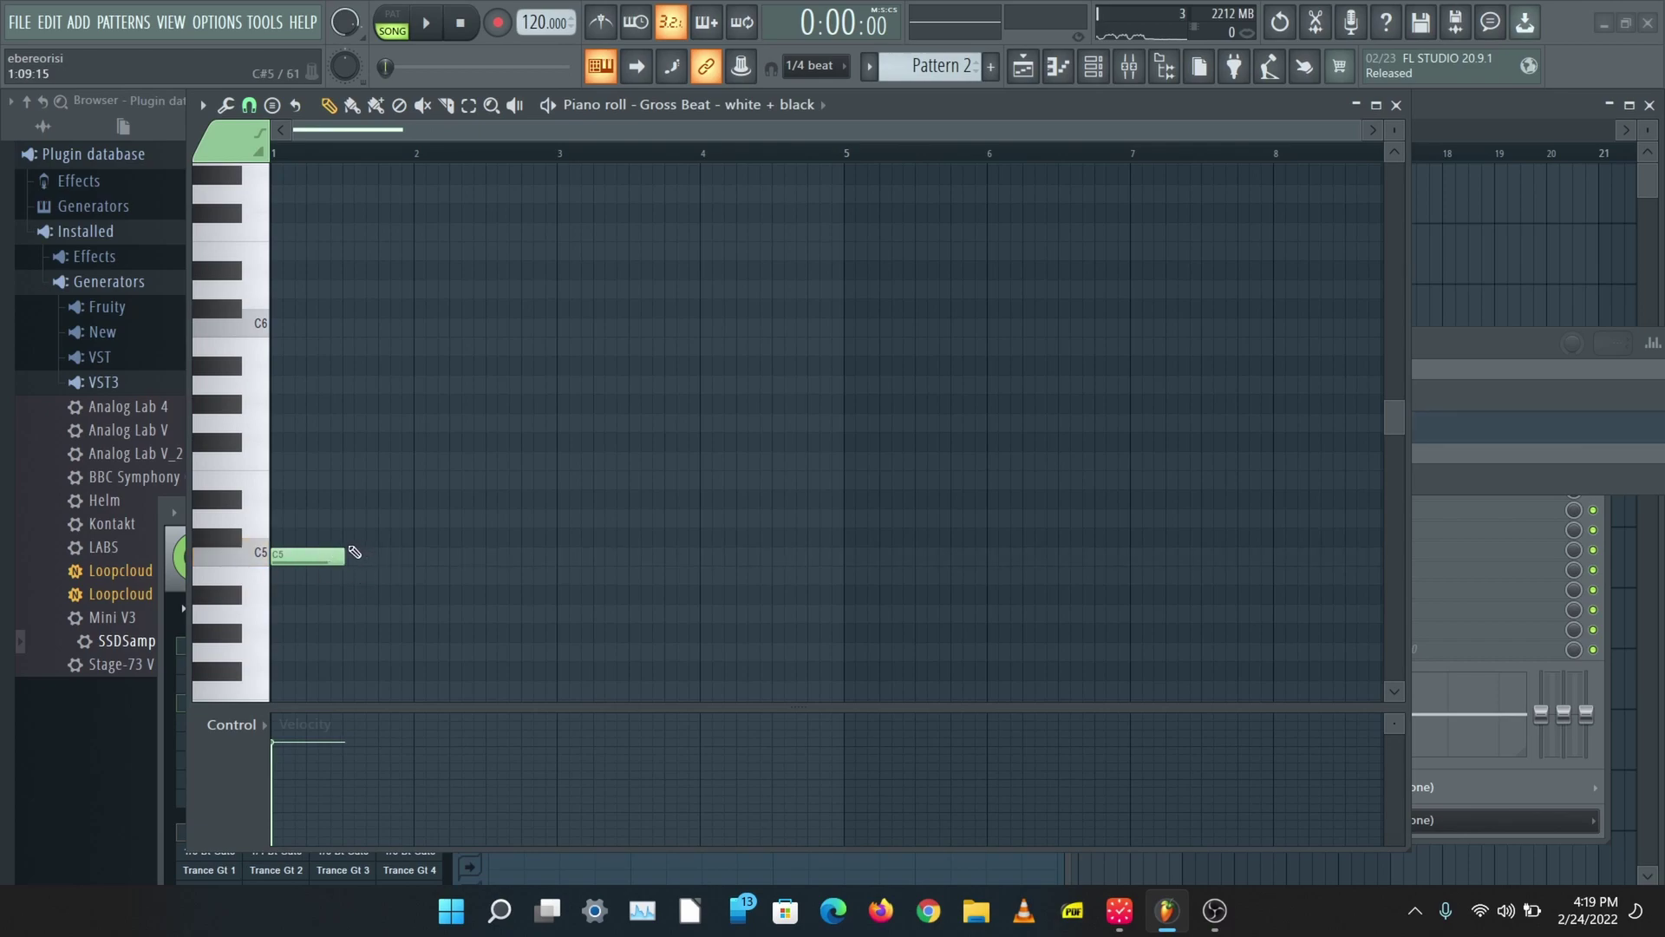
pyautogui.moveTo(351, 537); pyautogui.dragTo(361, 532)
pyautogui.click(427, 519)
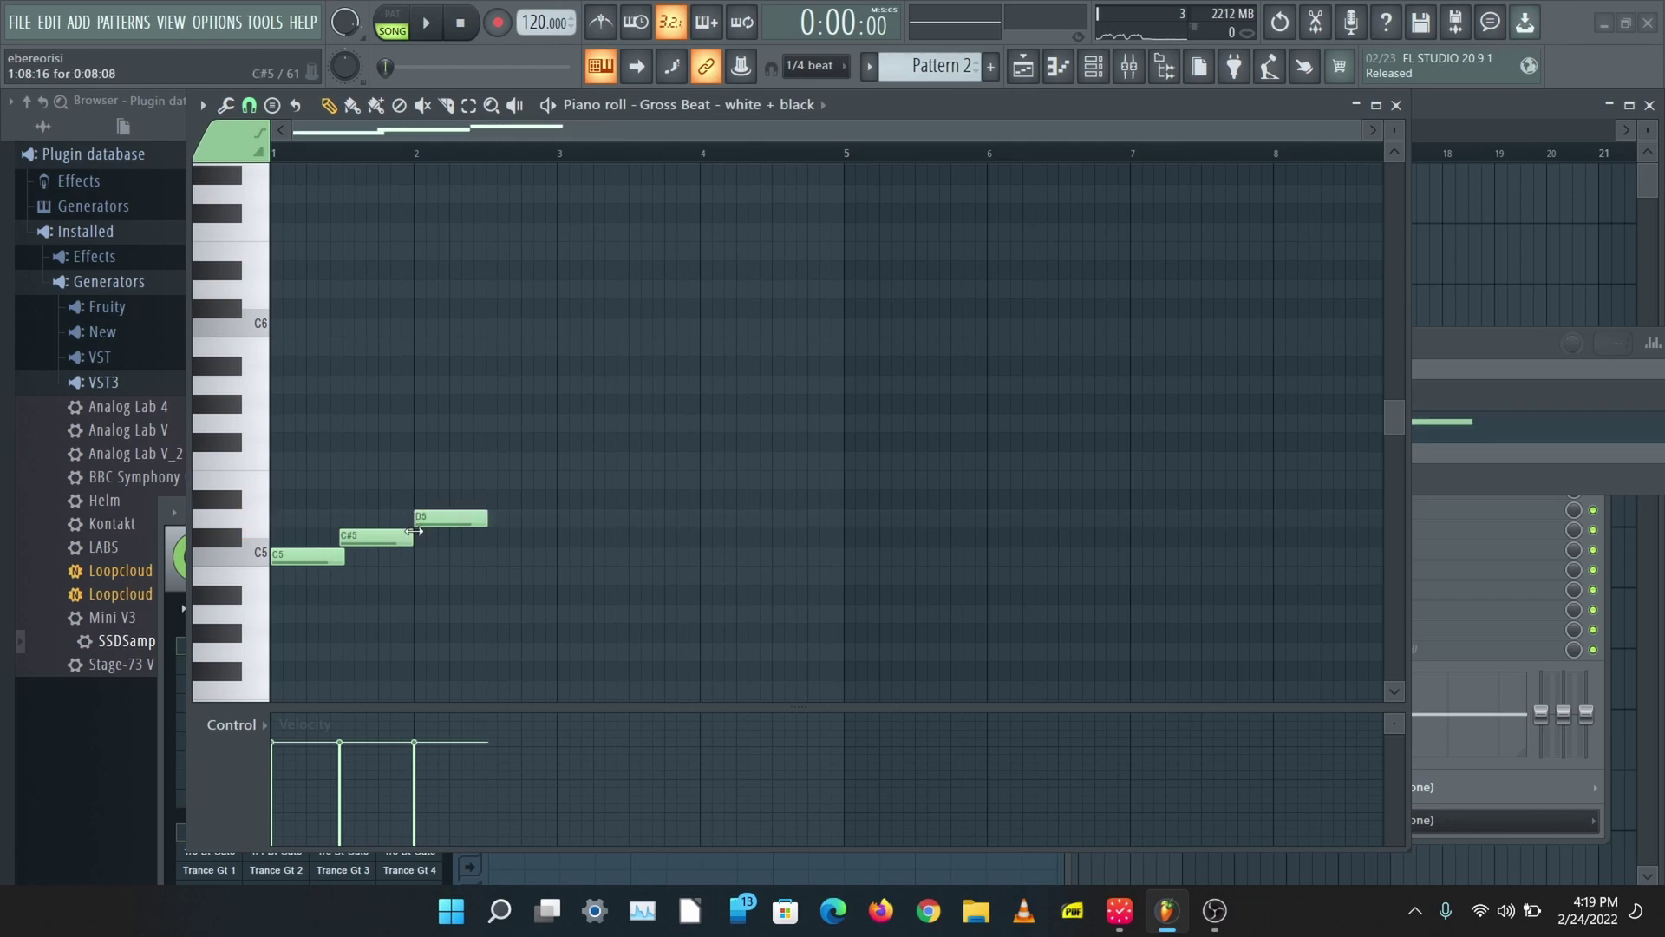
pyautogui.click(504, 498)
pyautogui.click(559, 477)
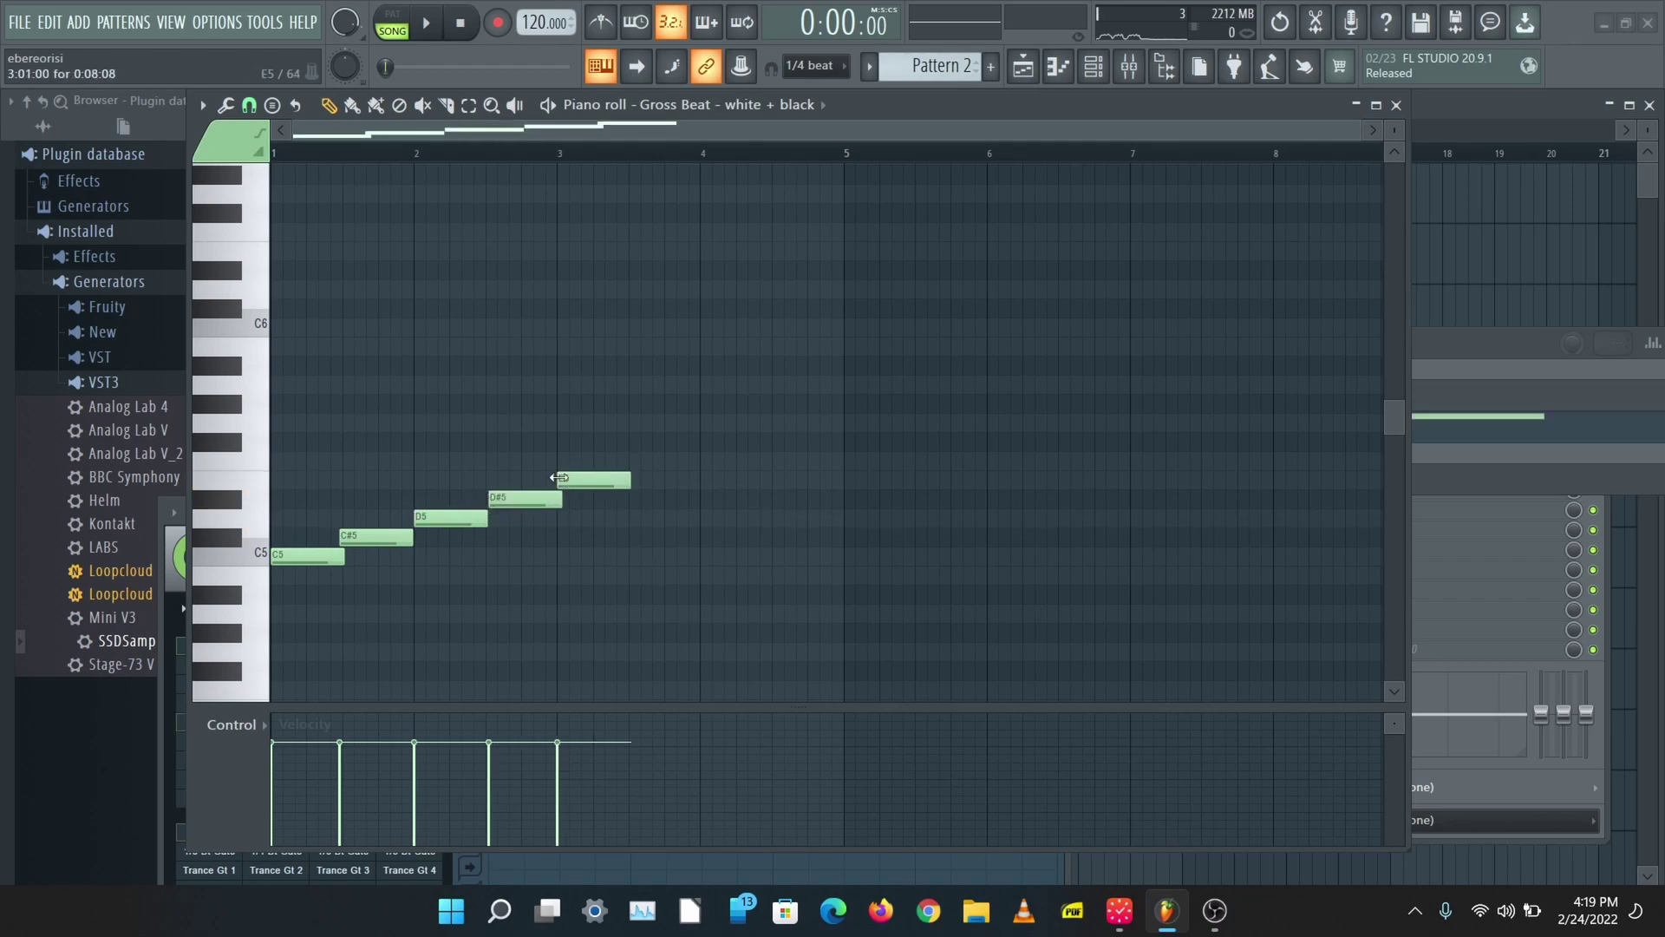
pyautogui.click(630, 460)
pyautogui.click(705, 442)
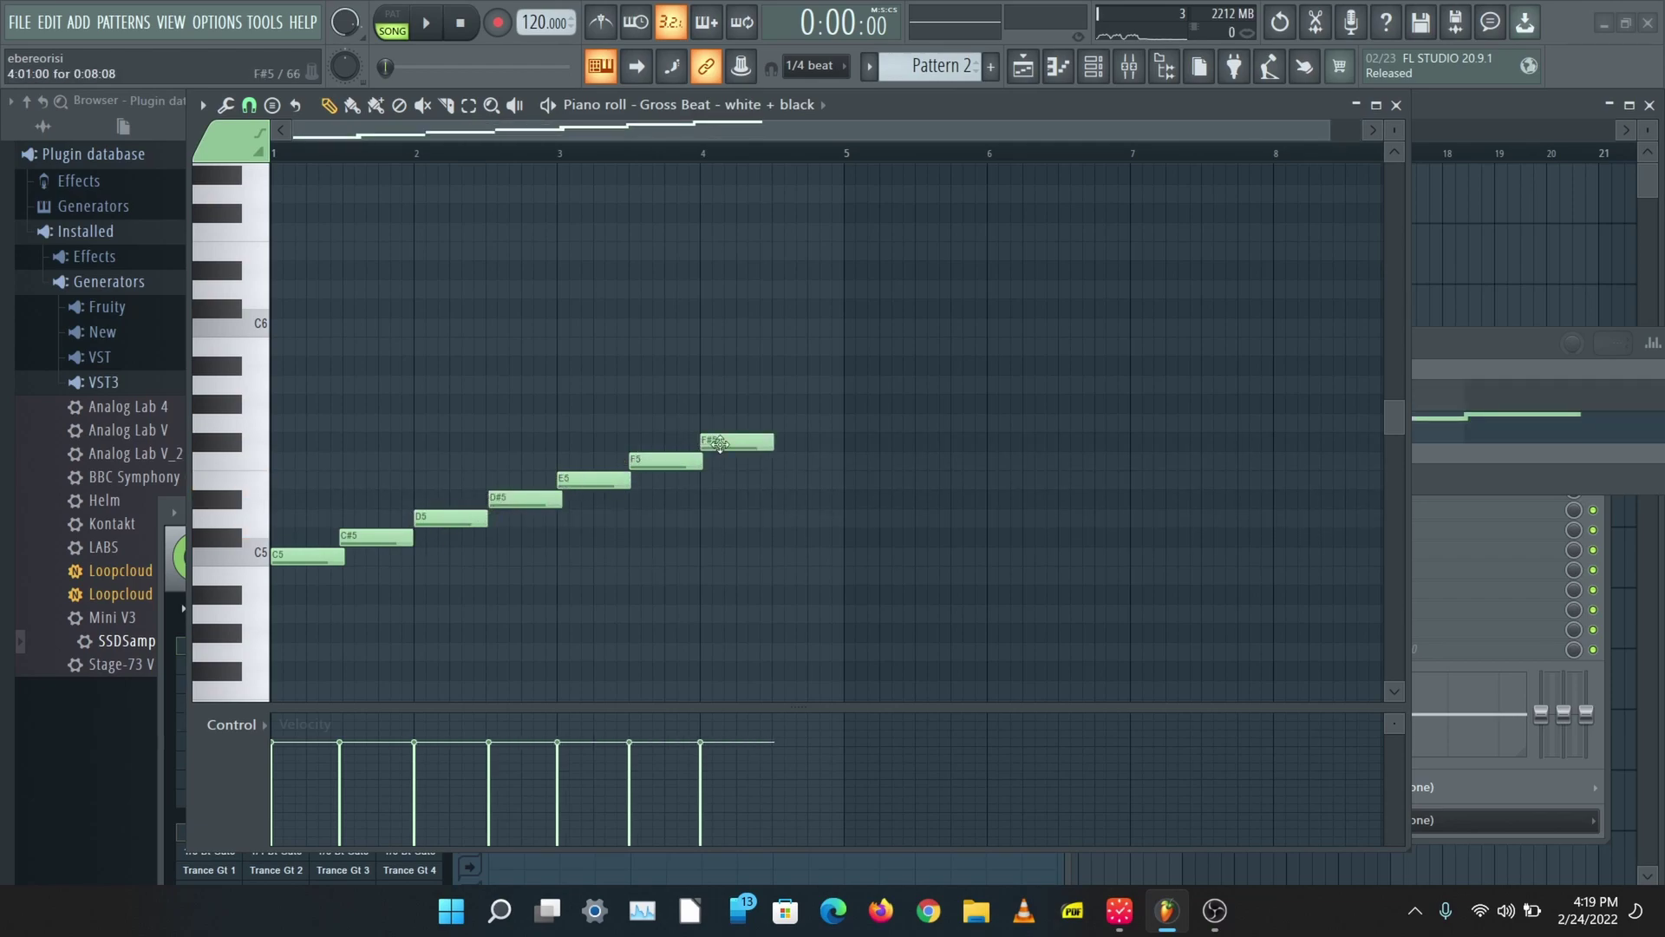
pyautogui.click(778, 423)
pyautogui.moveTo(812, 422); pyautogui.dragTo(806, 423)
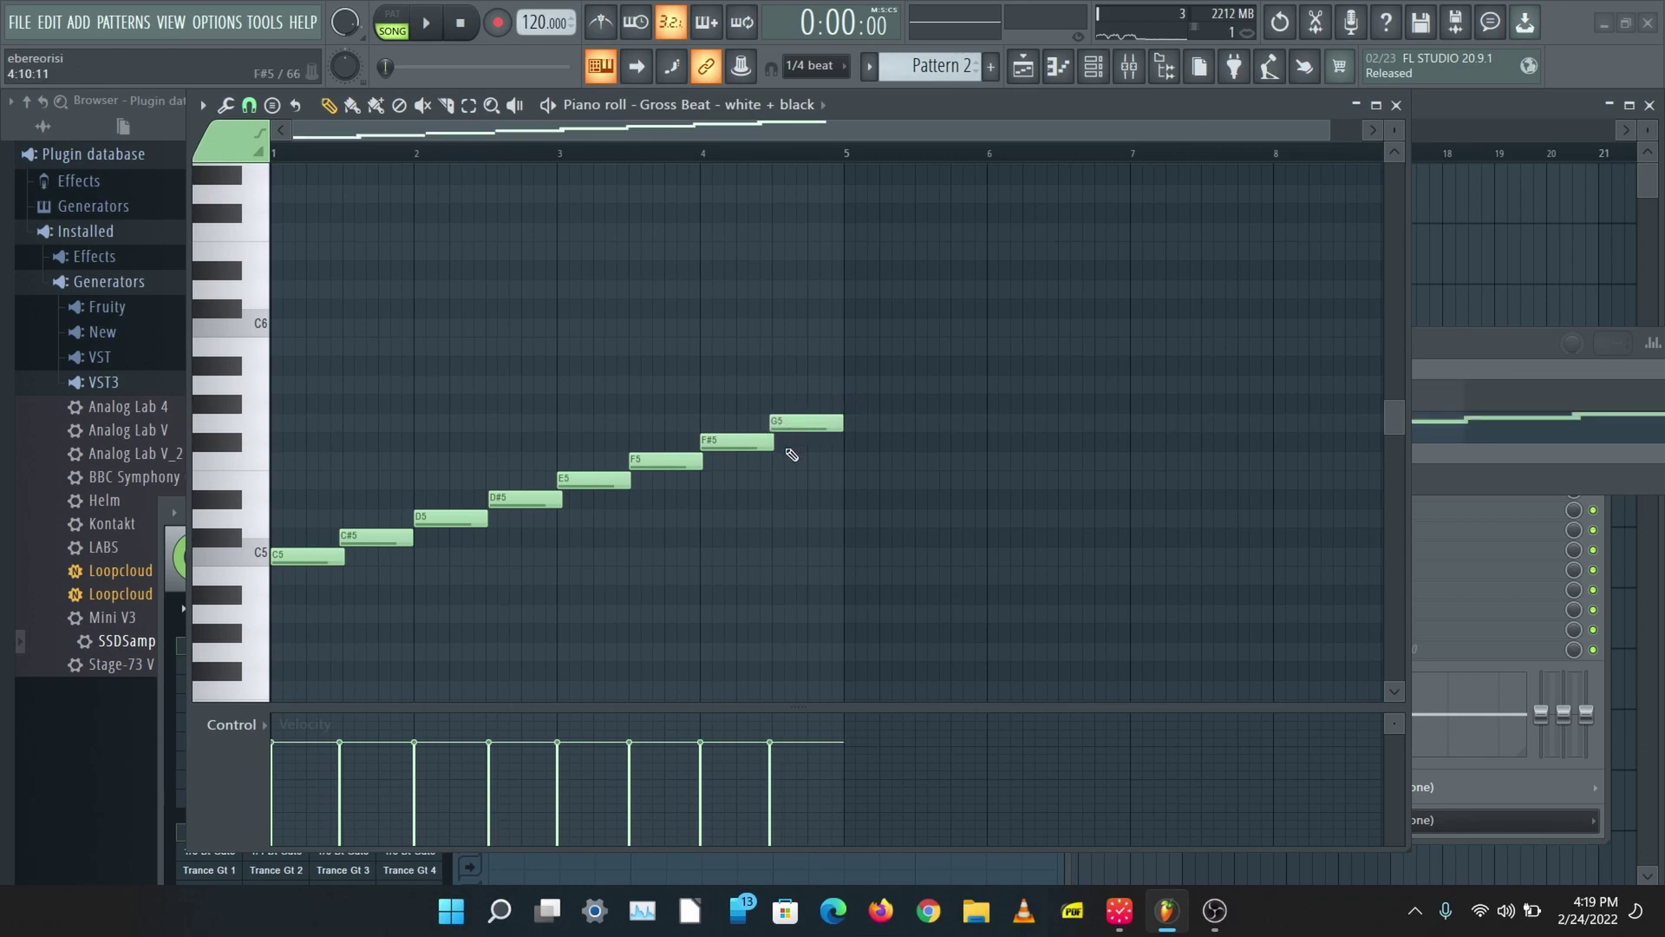
pyautogui.click(1397, 105)
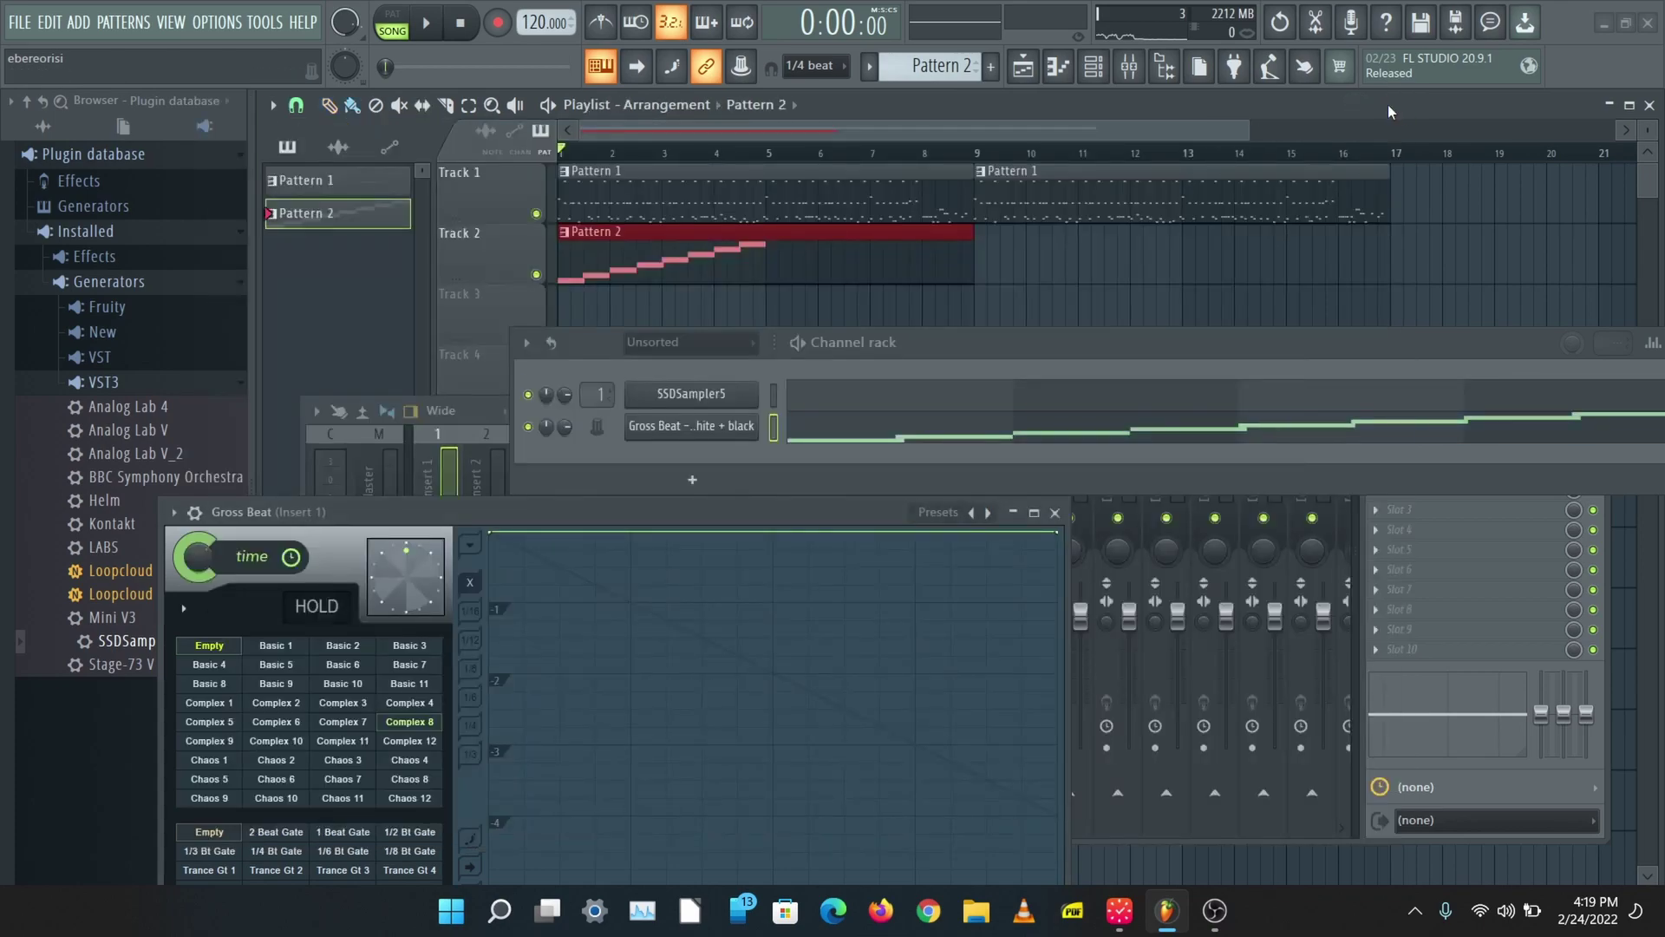
# - Close the Channel rack and play the arrangement to check which Gross Beat time slots Pattern 2 triggers
pyautogui.moveTo(1409, 349); pyautogui.dragTo(1001, 484)
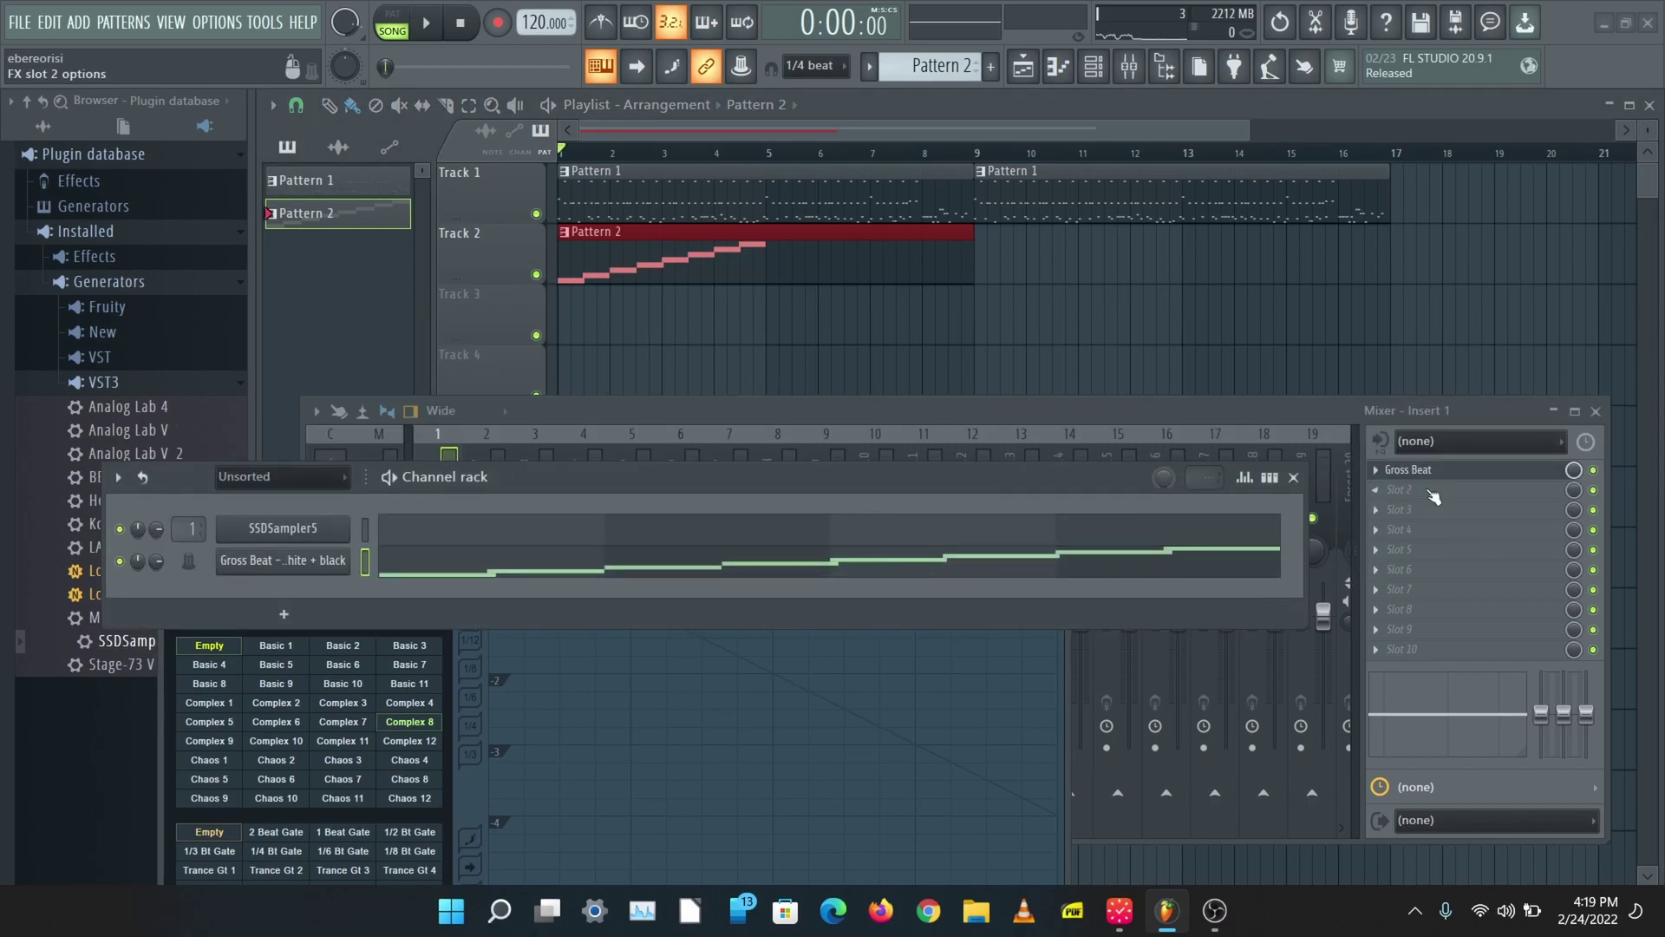
pyautogui.click(1304, 482)
pyautogui.press('space')
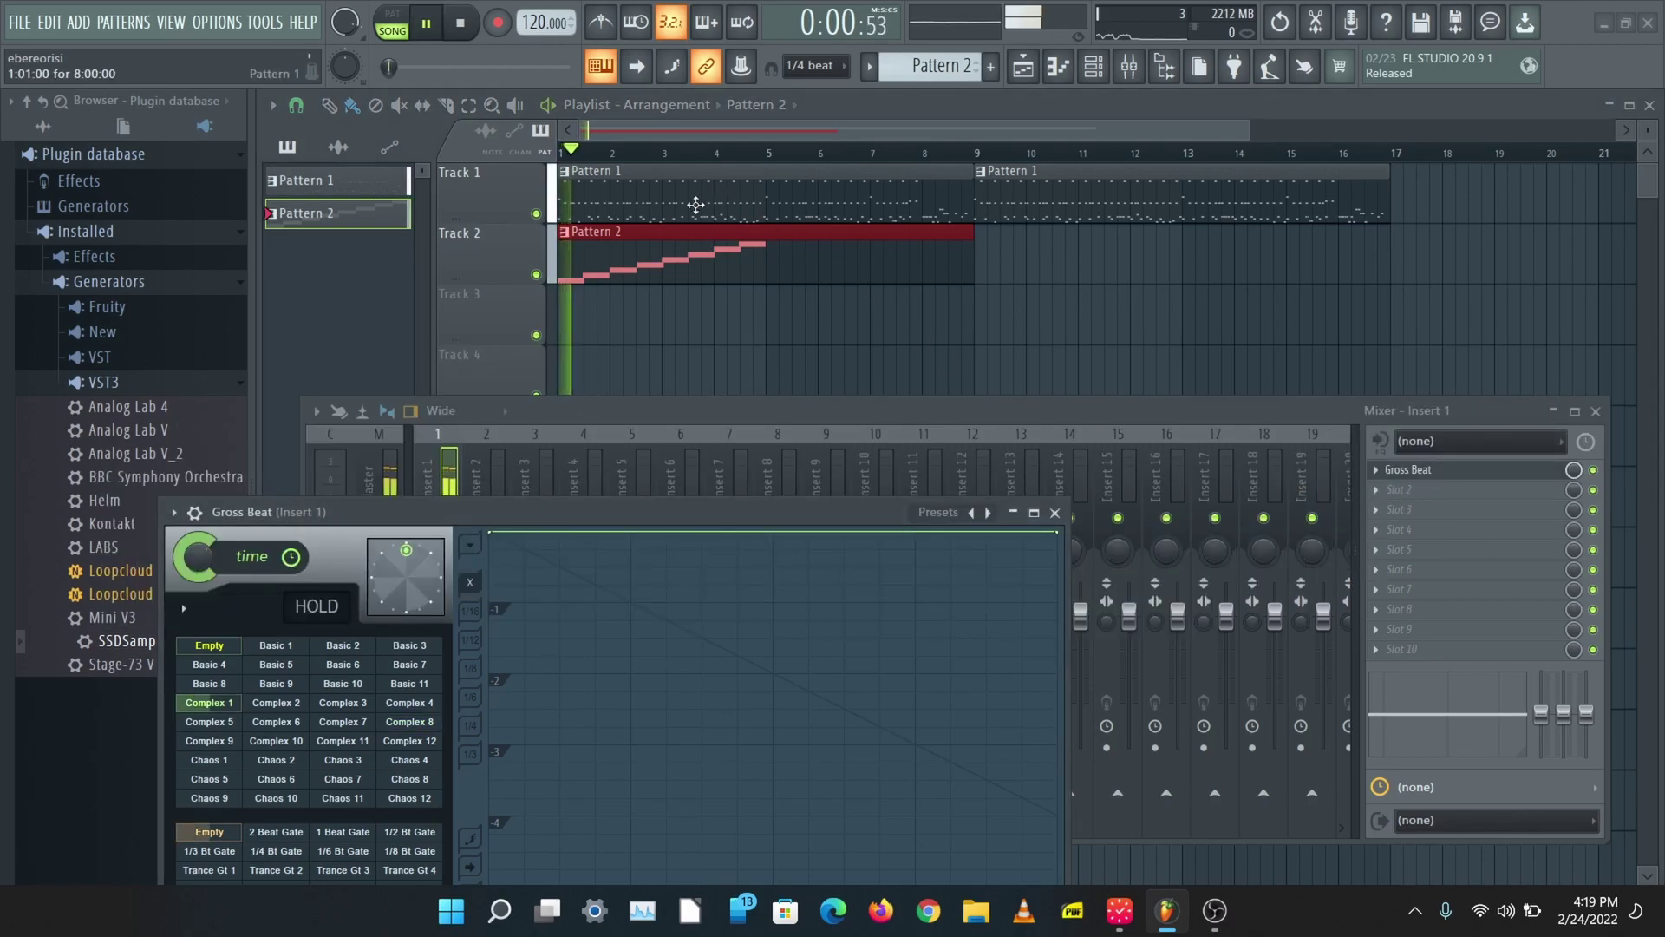
pyautogui.press('space')
pyautogui.press('space')
pyautogui.press('space')
# - Transpose all Gross Beat notes in Pattern 2 down one octave and close the piano roll
pyautogui.doubleClick(658, 278)
pyautogui.hotkey('ctrl', 'a')
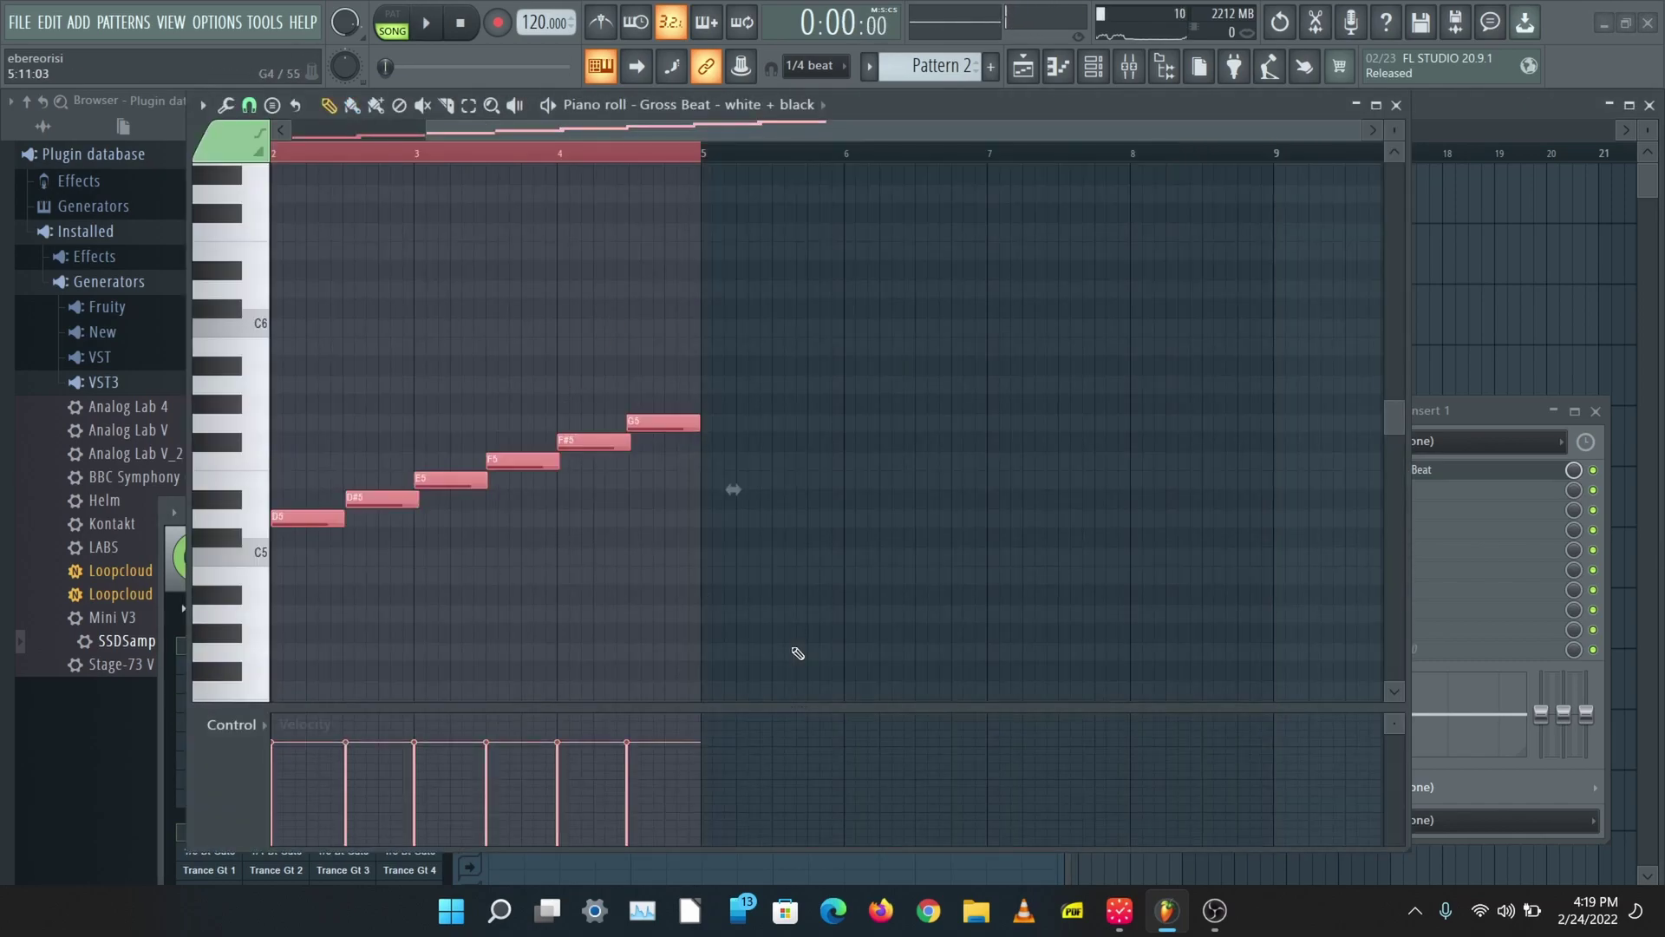
pyautogui.hotkey('ctrl', 'Down')
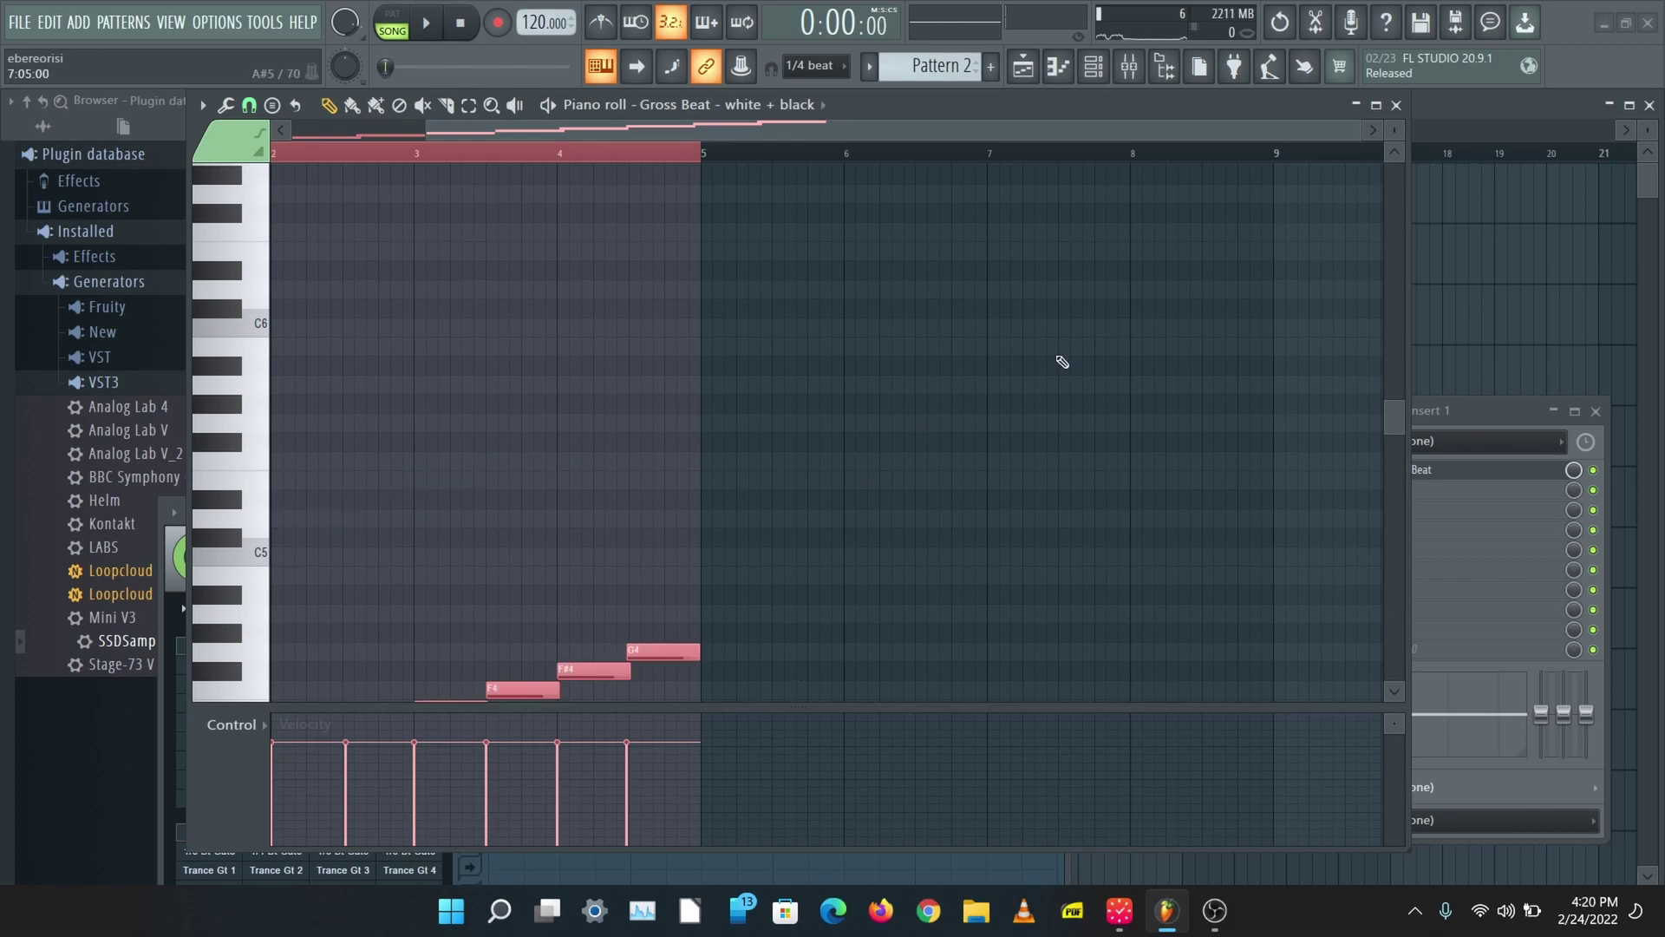
pyautogui.click(1390, 107)
# - Play the arrangement from the start to check the switching of the Basic time slots
pyautogui.click(266, 648)
pyautogui.press('space')
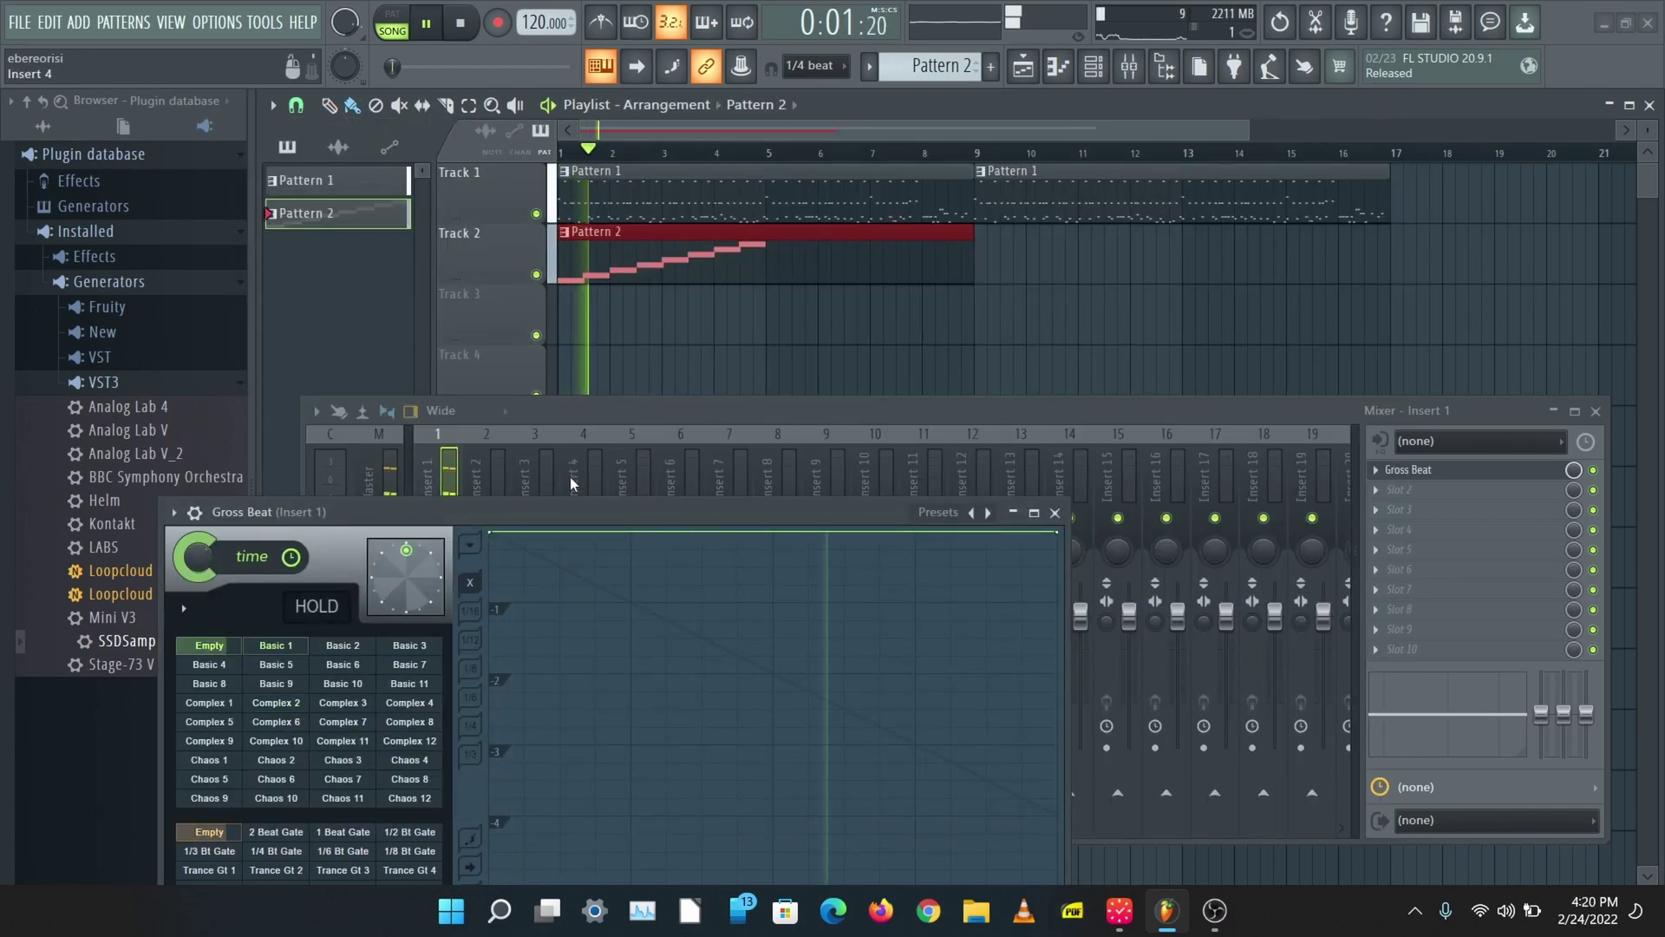
pyautogui.click(343, 646)
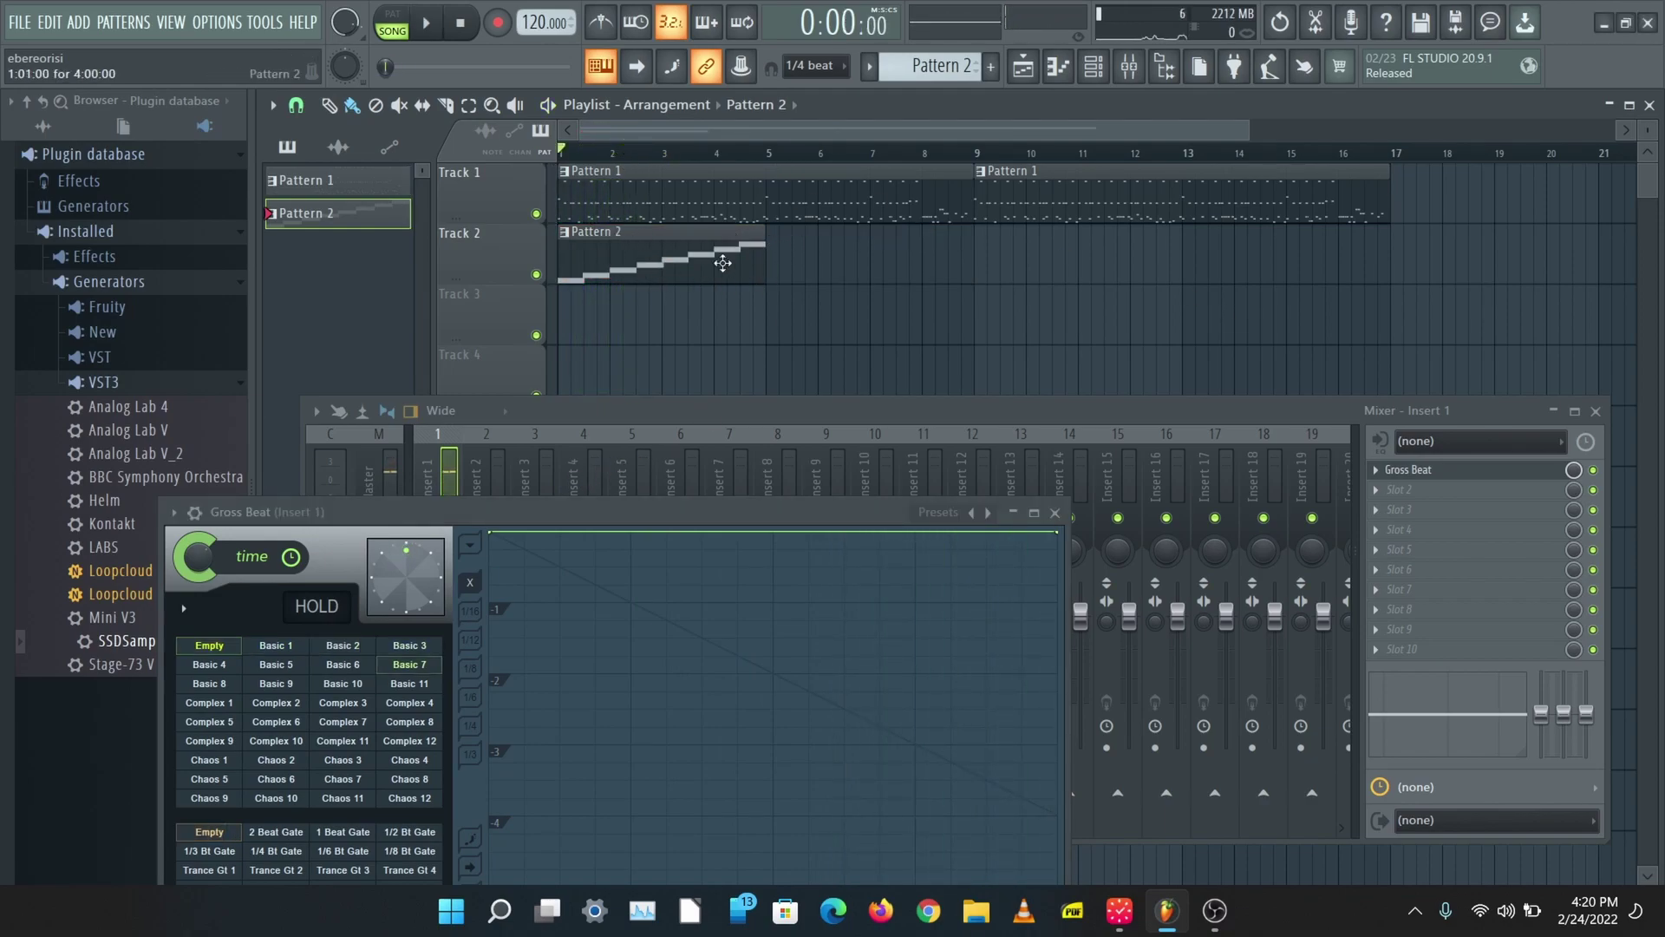
# - Trim the Pattern 2 clip on Track 2 to a short slice of its last note ending at bar 3, and preview it
pyautogui.moveTo(560, 276); pyautogui.dragTo(740, 278)
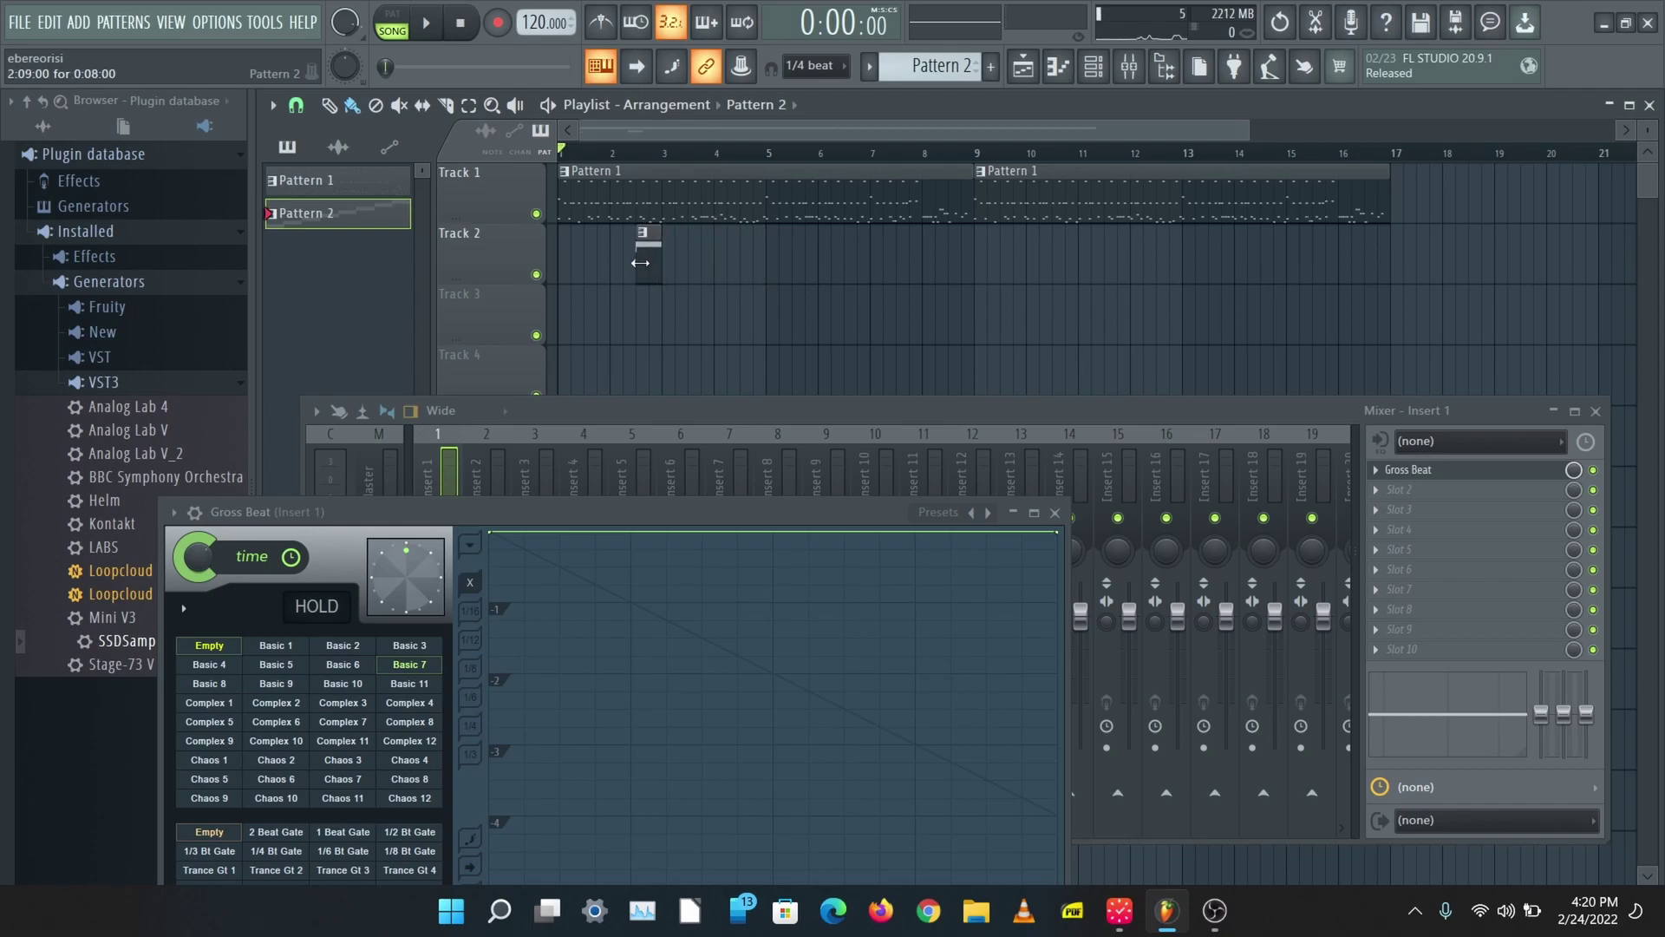
pyautogui.scroll(5, 676, 153)
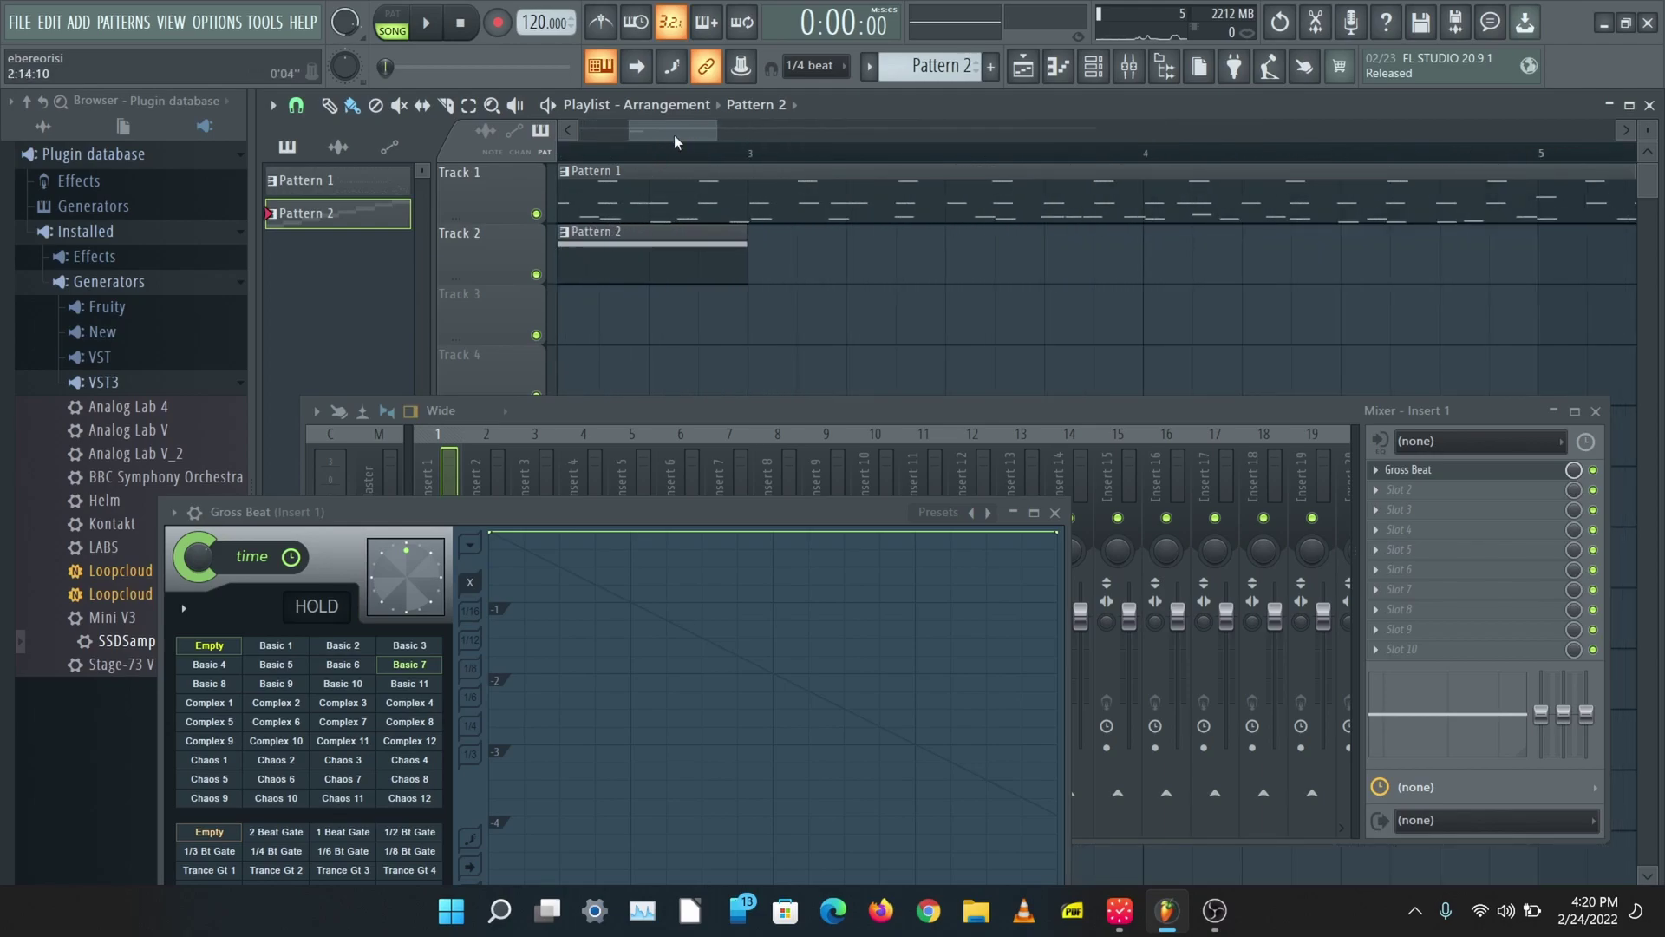
pyautogui.moveTo(676, 138); pyautogui.dragTo(651, 138)
pyautogui.moveTo(842, 272); pyautogui.dragTo(948, 271)
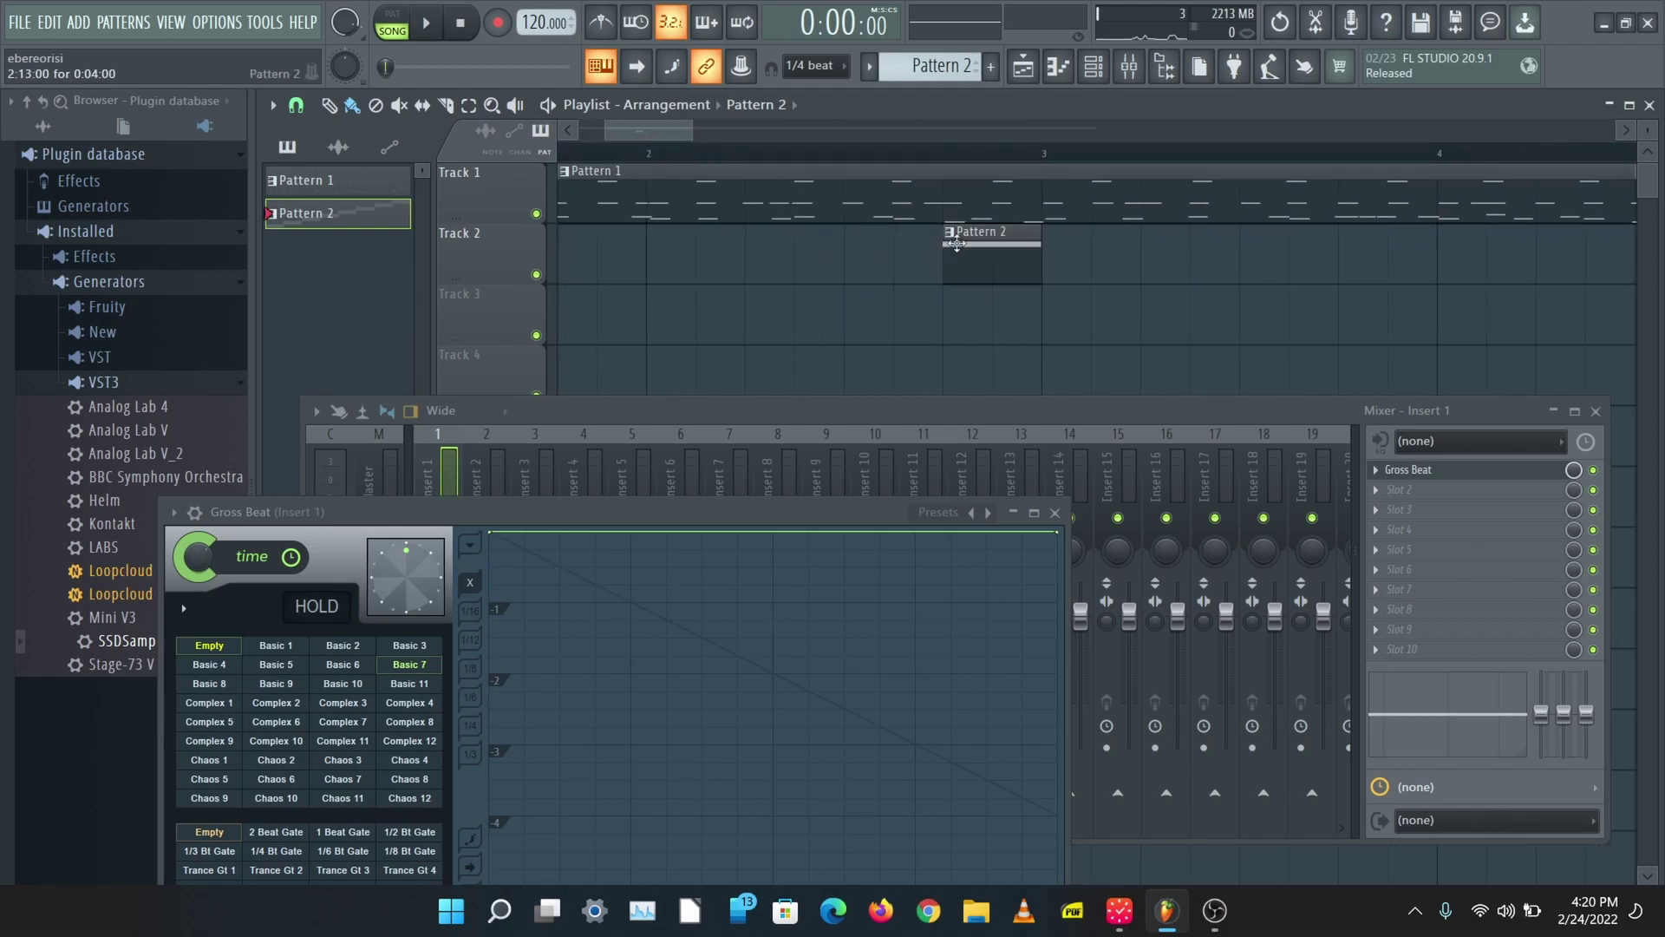
pyautogui.hotkey('ctrl', 'z')
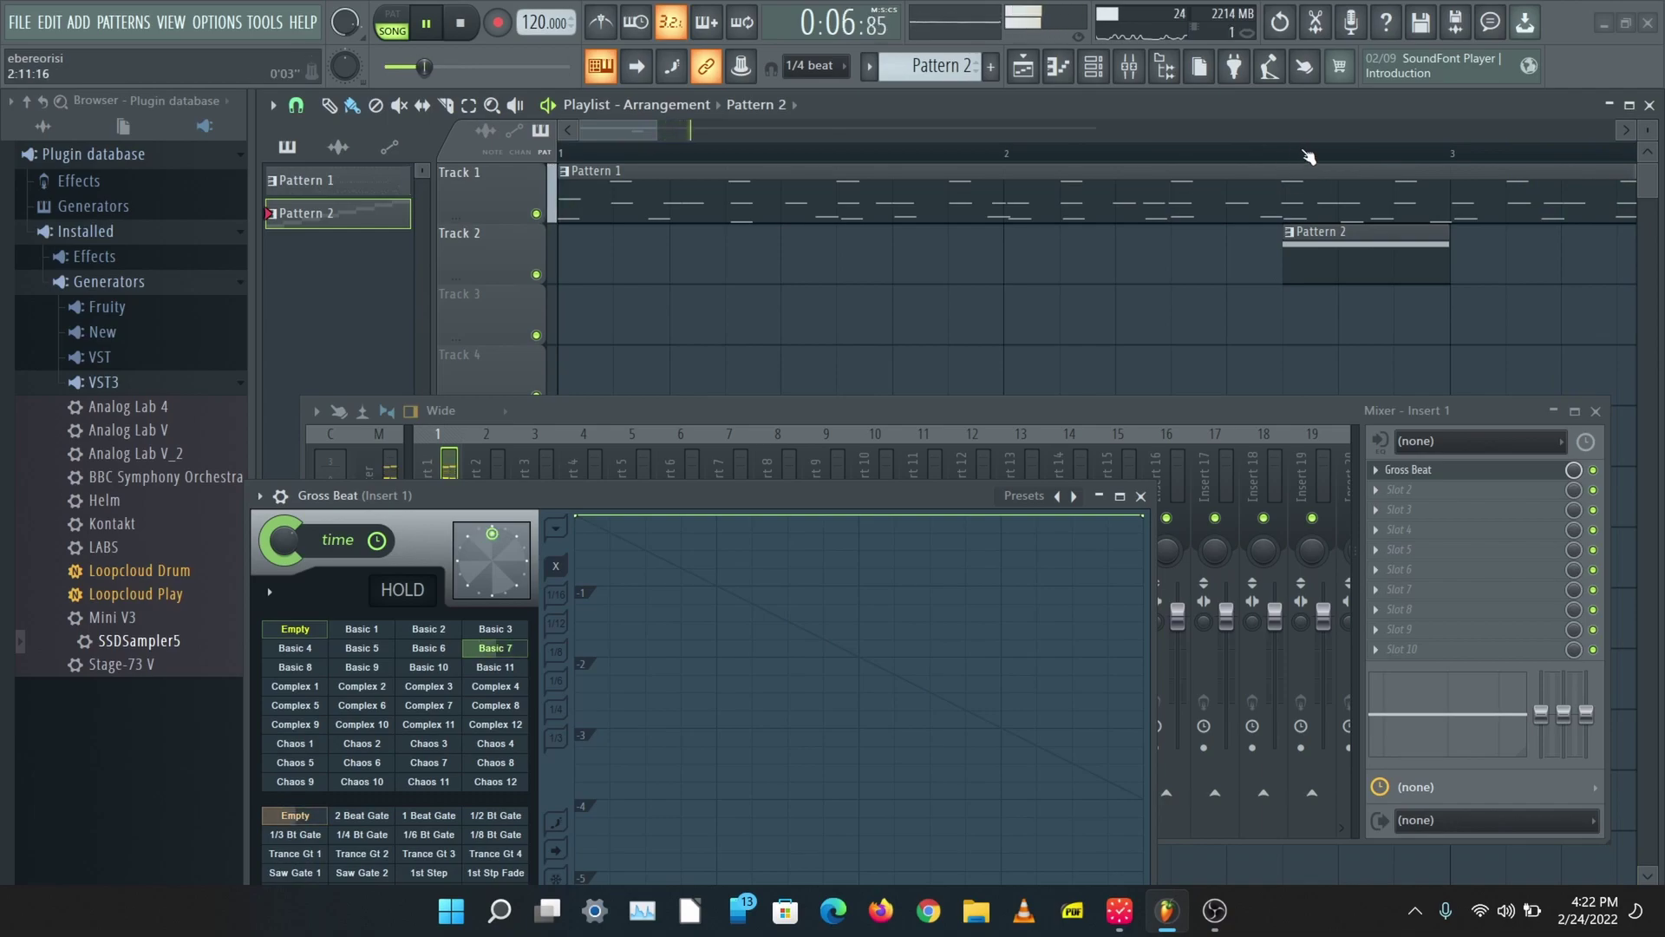
pyautogui.scroll(-5, 1308, 156)
pyautogui.press('space')
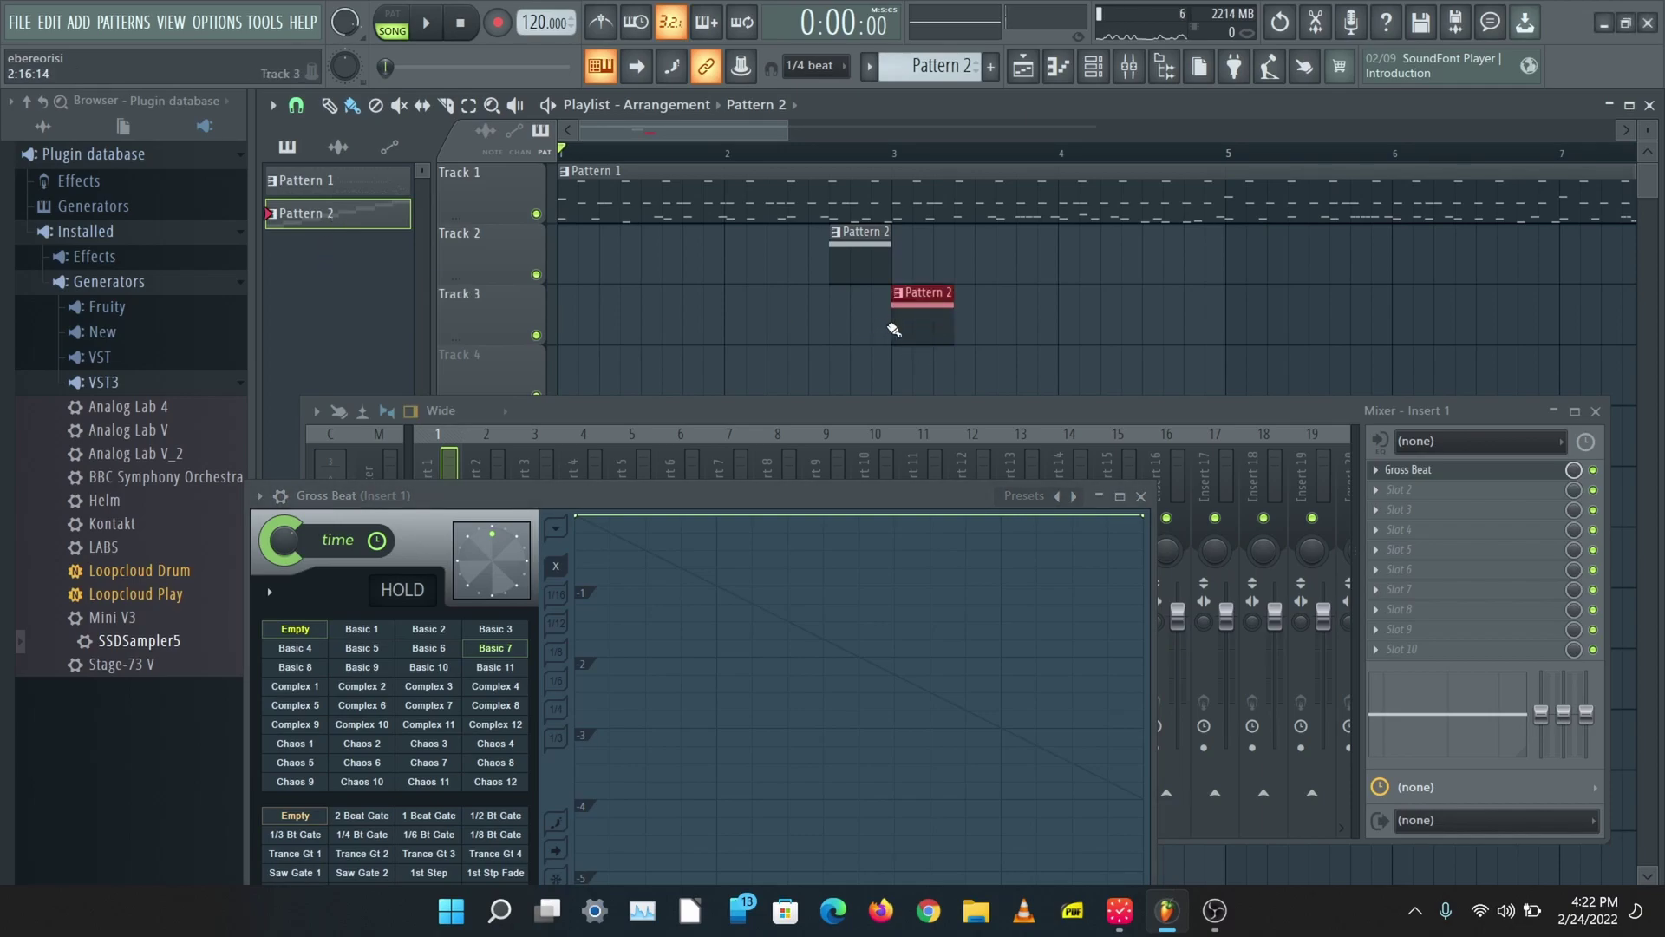
# - Place a second Pattern 2 clip at bar 3 of Track 3, trimmed to a quarter-bar slice of its first note
pyautogui.moveTo(906, 327); pyautogui.dragTo(64, 329)
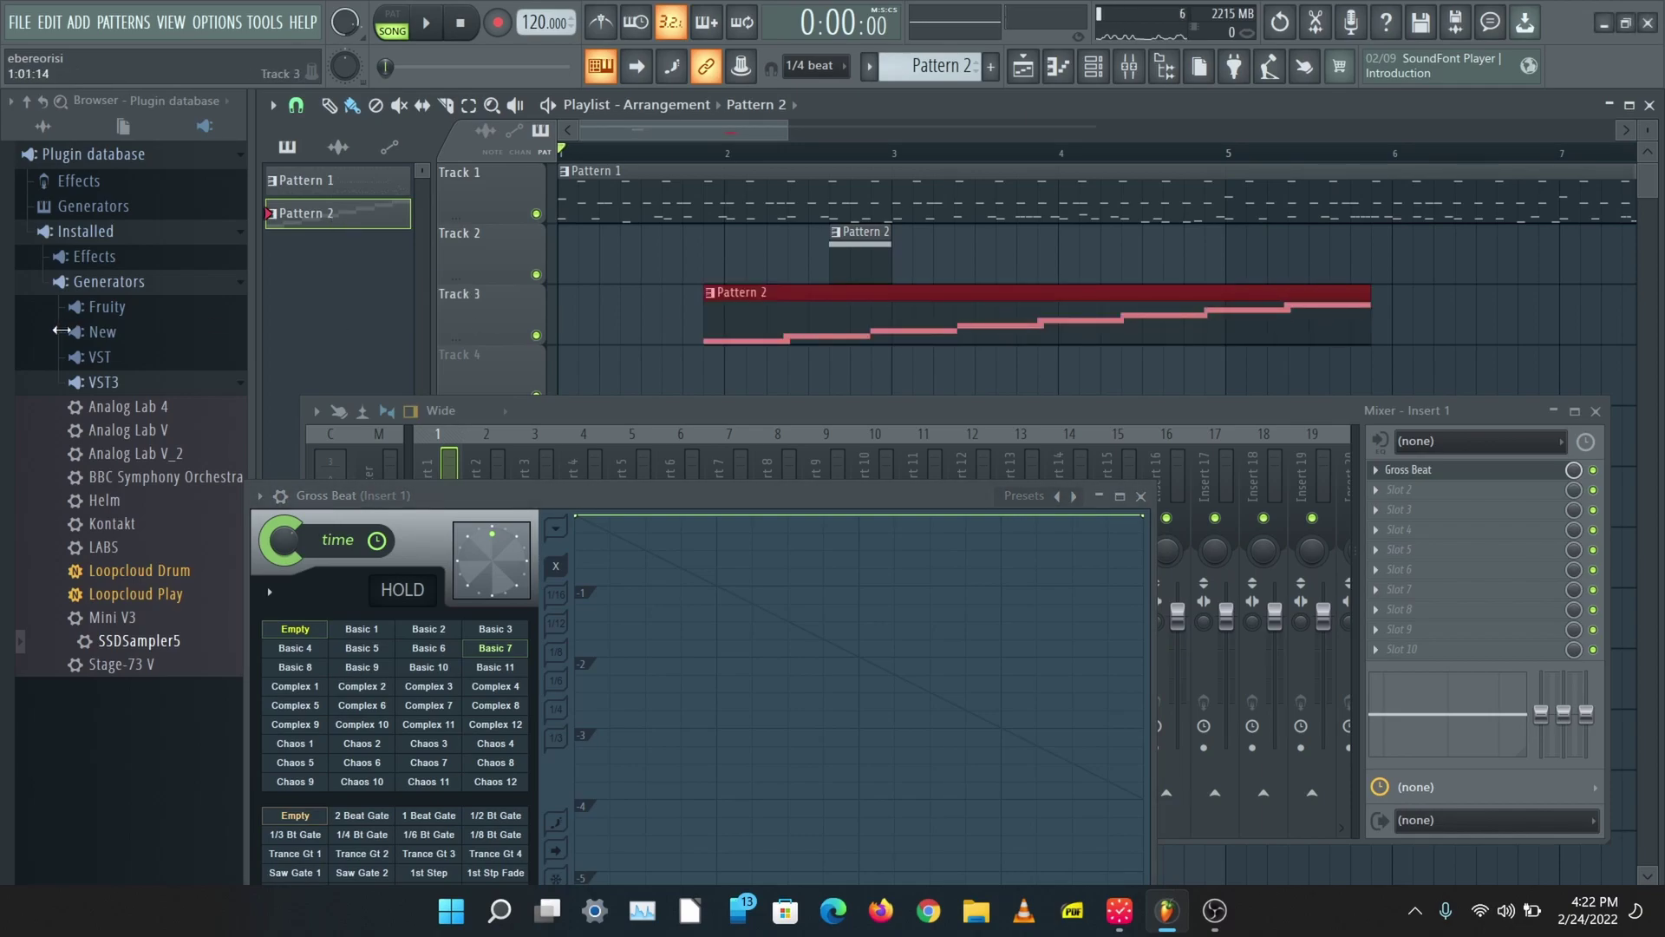
pyautogui.moveTo(859, 318); pyautogui.dragTo(1072, 329)
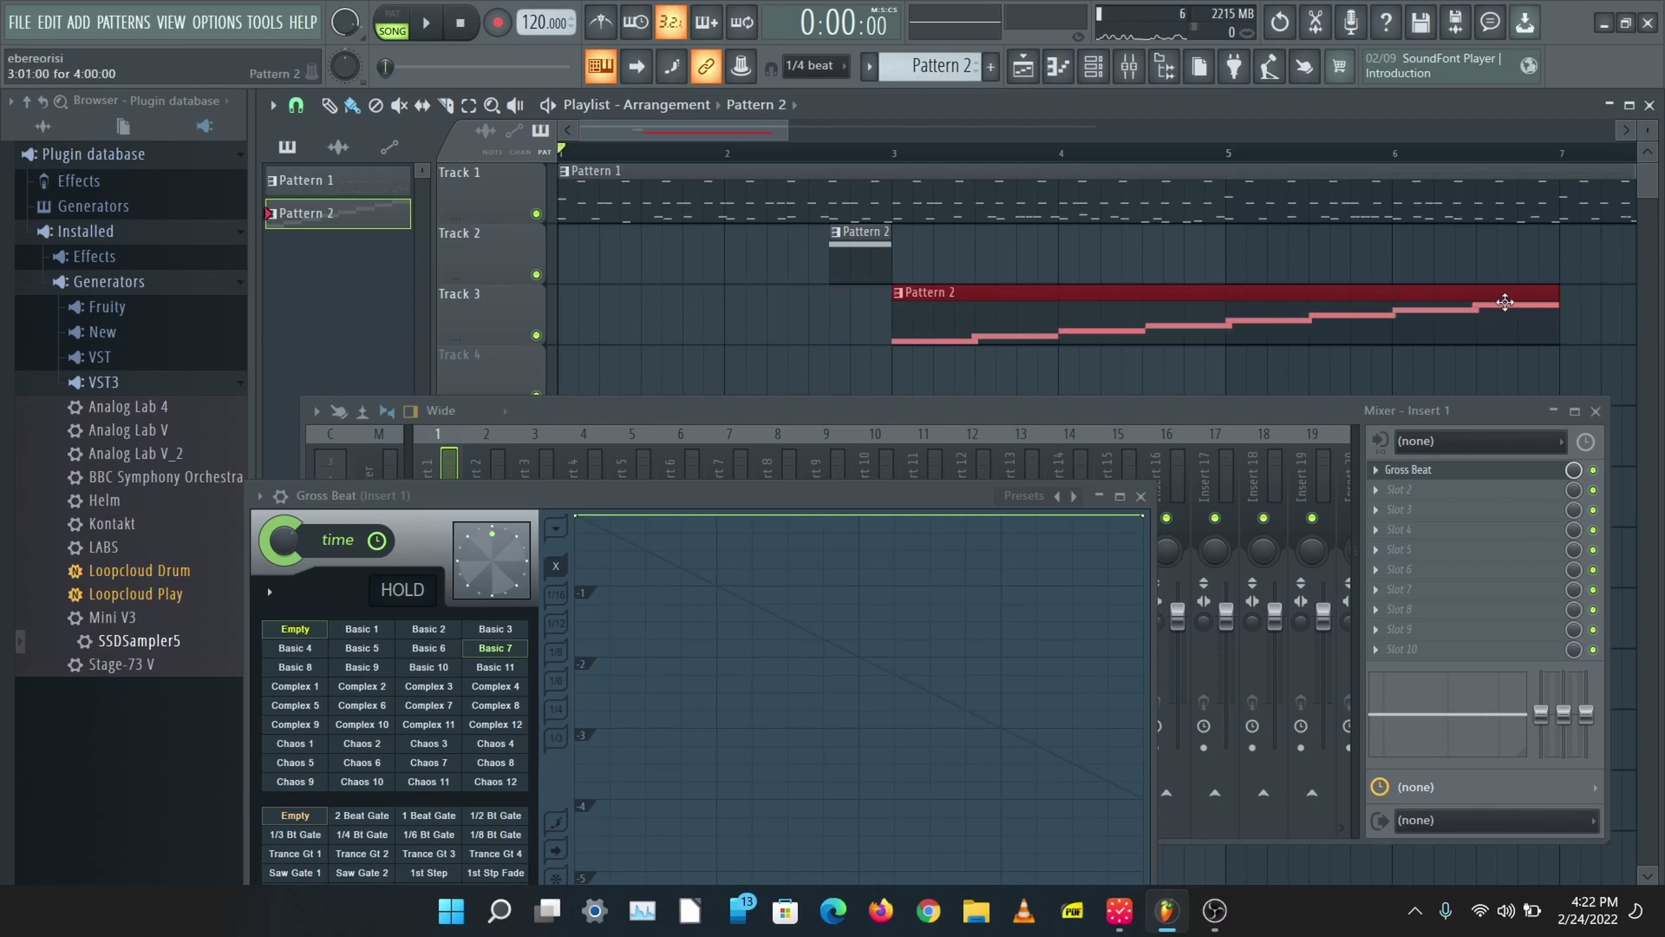
pyautogui.moveTo(1504, 301); pyautogui.dragTo(925, 302)
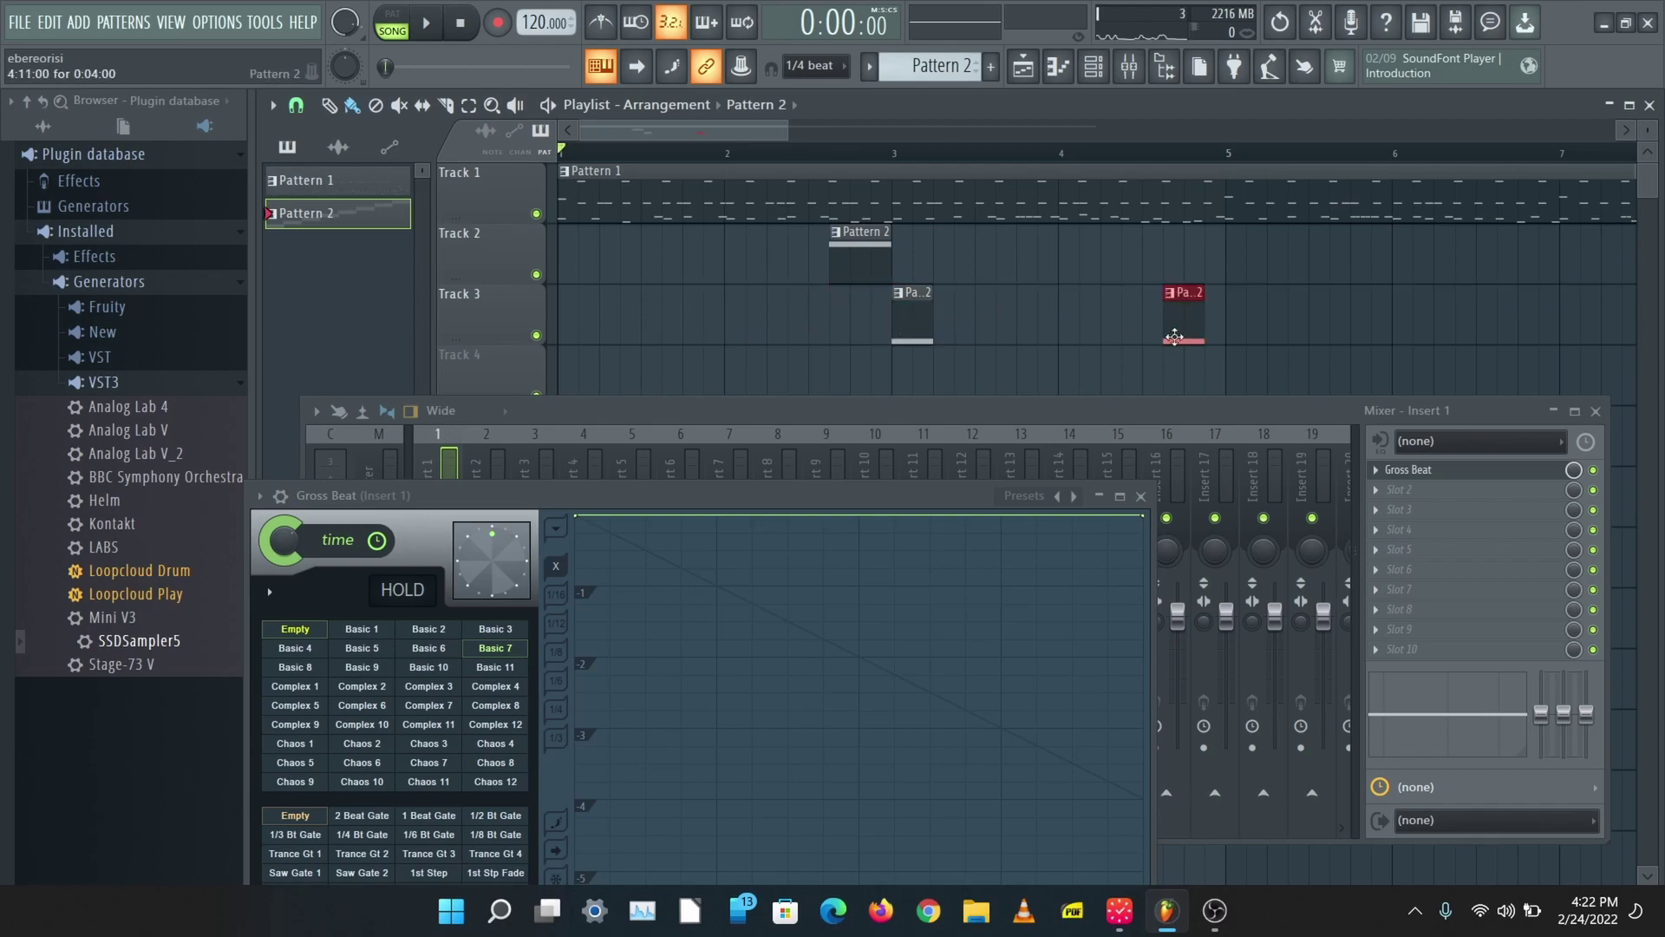
# - Reveal the notes in the copied Track 3 clip, trim it to a quarter-bar slice of one middle note, and place it near bar 8
pyautogui.moveTo(1205, 330); pyautogui.dragTo(1563, 325)
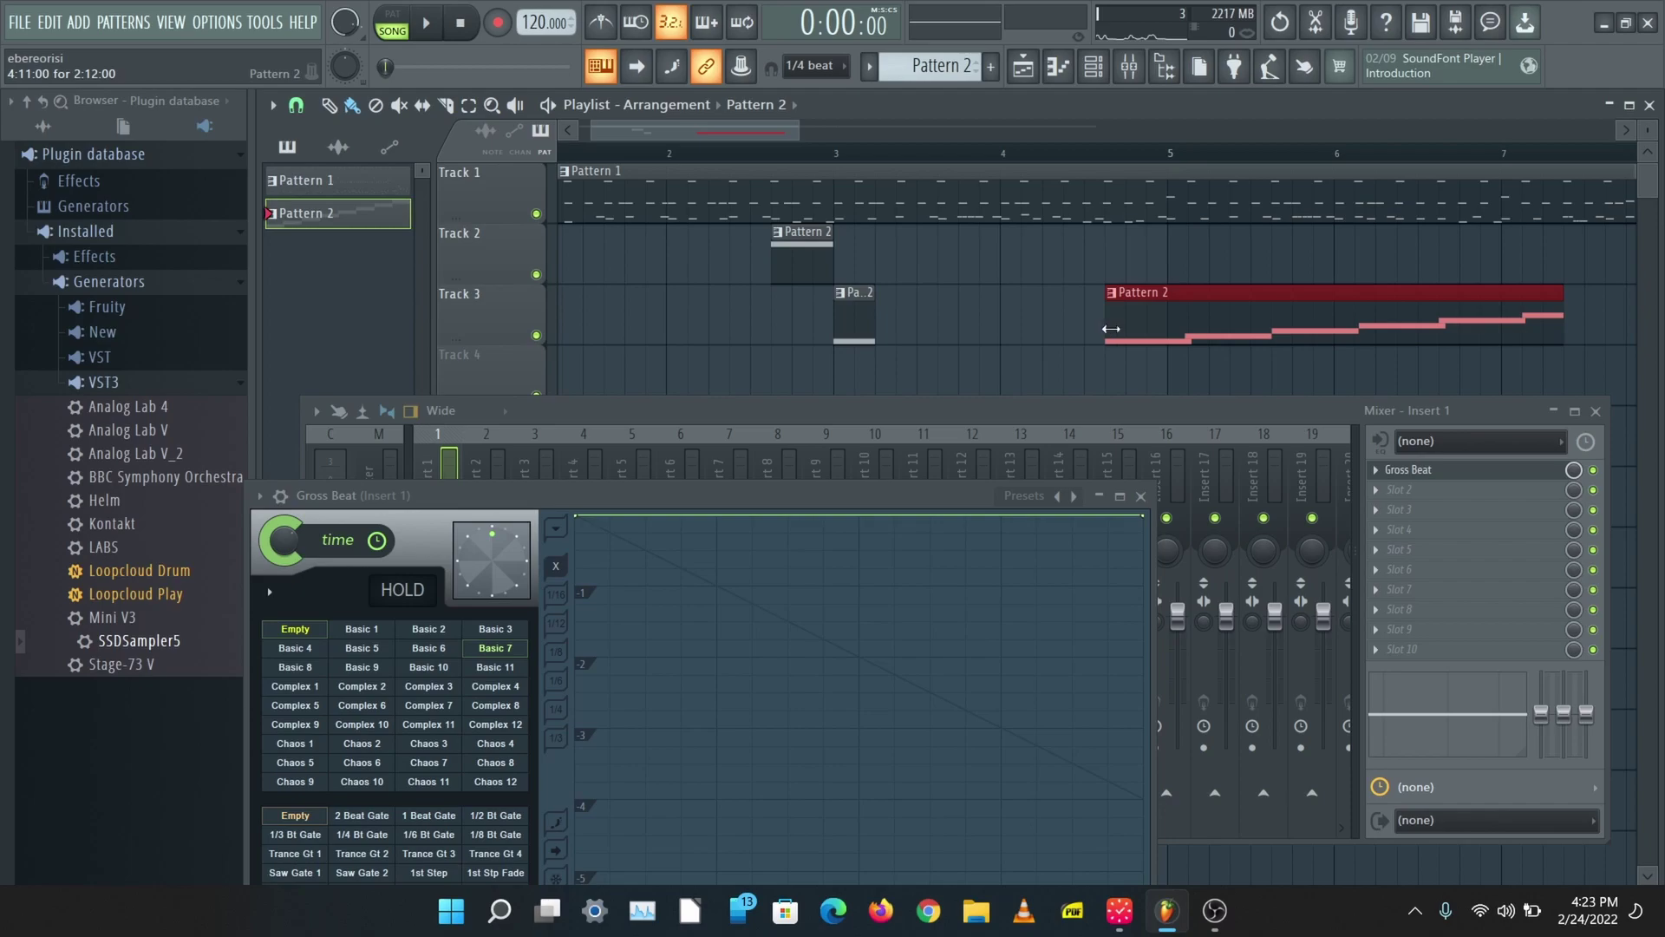
pyautogui.moveTo(1111, 329); pyautogui.dragTo(1305, 323)
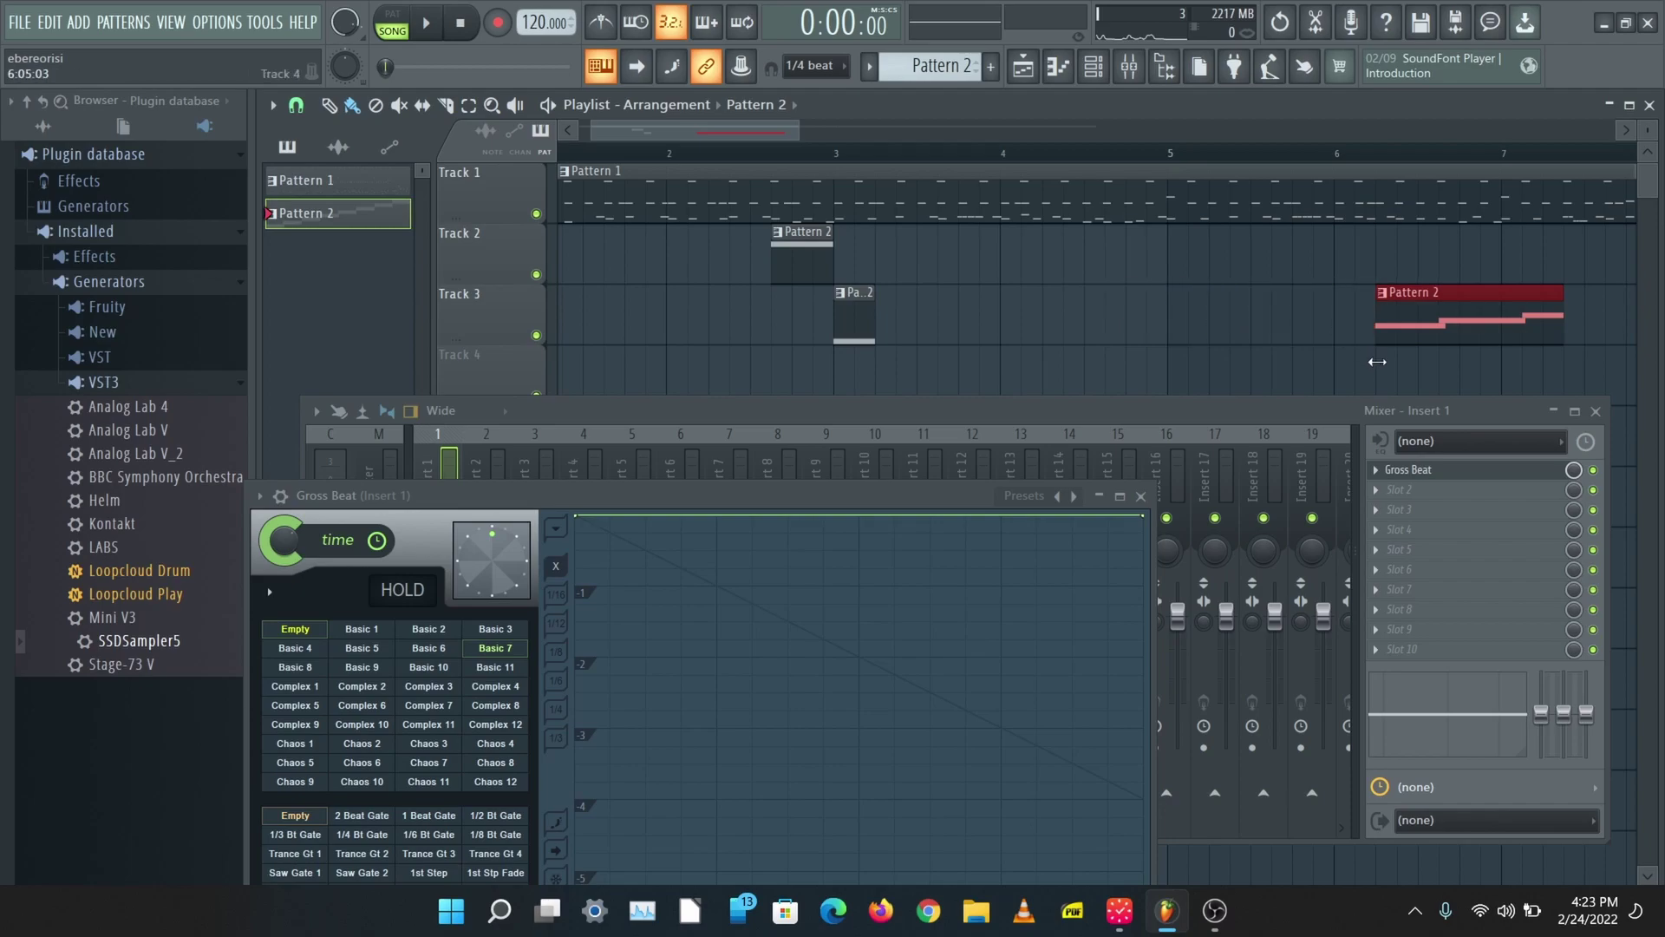
pyautogui.moveTo(774, 135); pyautogui.dragTo(892, 154)
pyautogui.moveTo(881, 309); pyautogui.dragTo(1261, 287)
pyautogui.moveTo(1360, 331); pyautogui.dragTo(1098, 317)
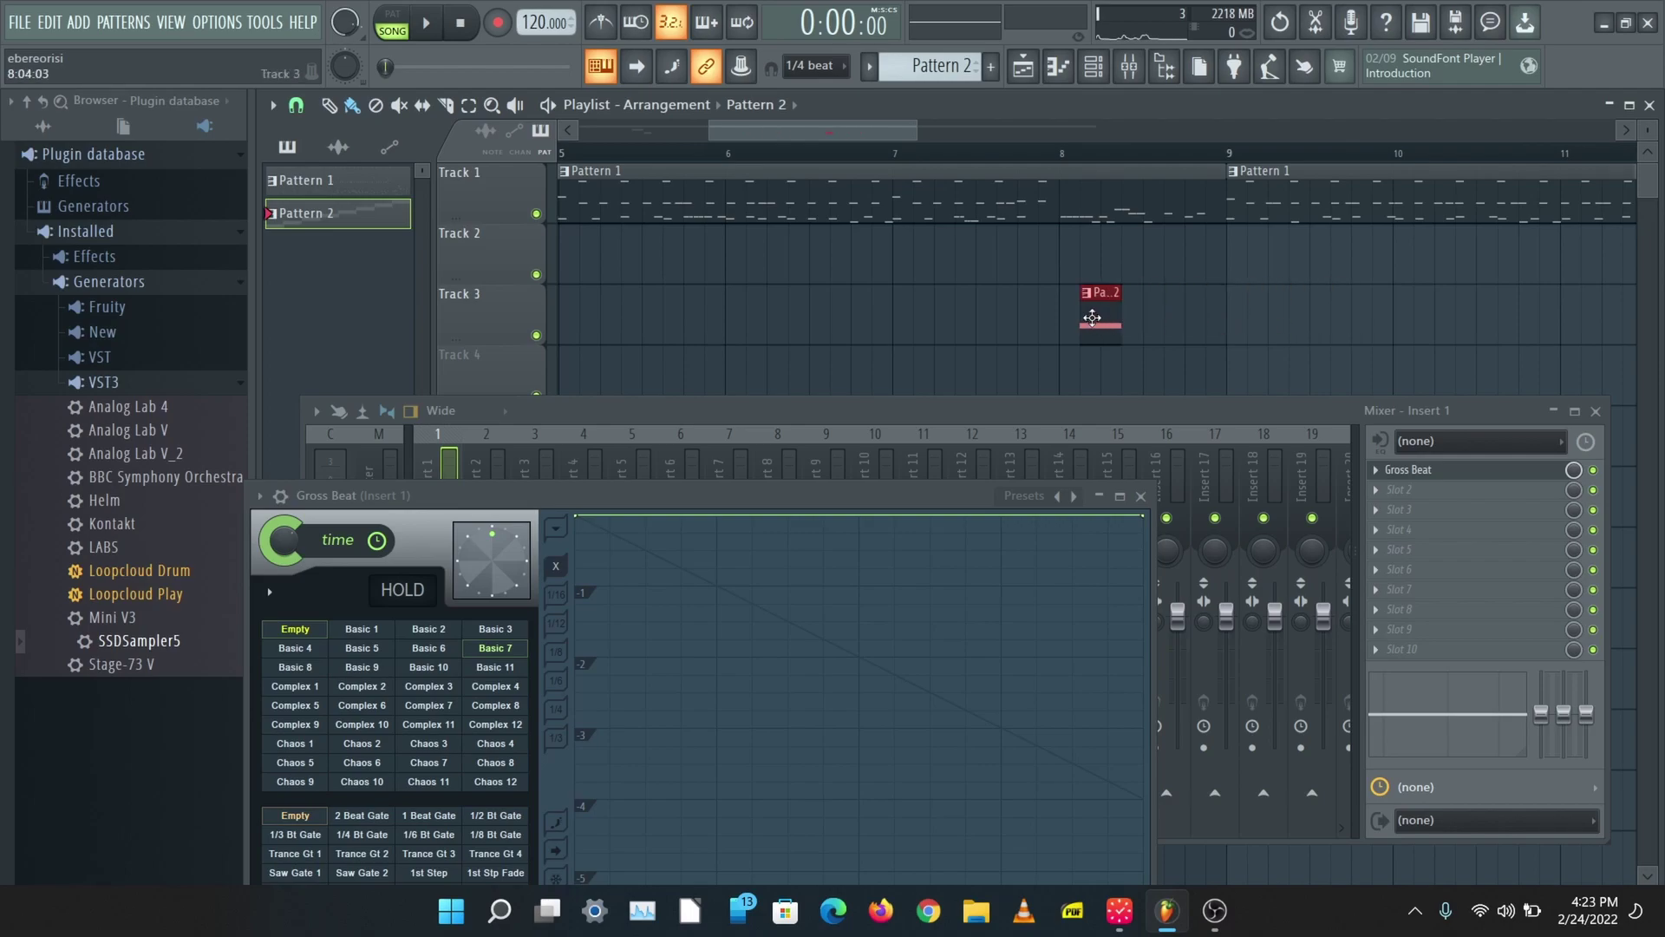
# - Play the arrangement past bar 8 to check the Gross Beat slot changes triggered by the three short Pattern 2 clips
pyautogui.scroll(-5, 811, 156)
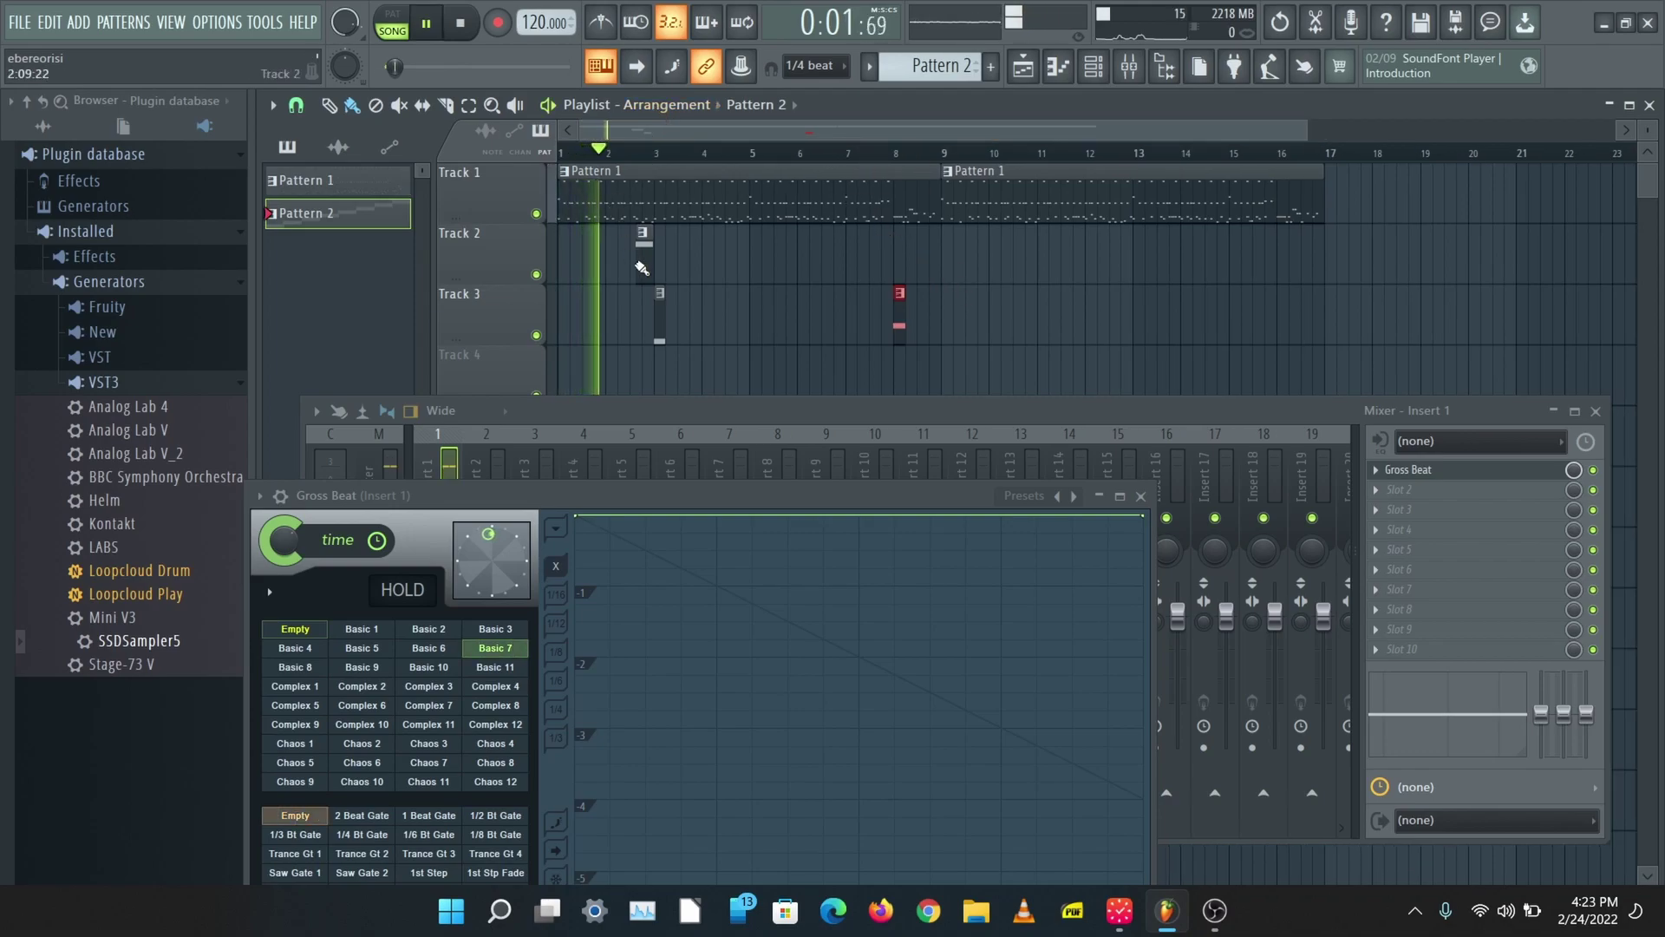
pyautogui.press('space')
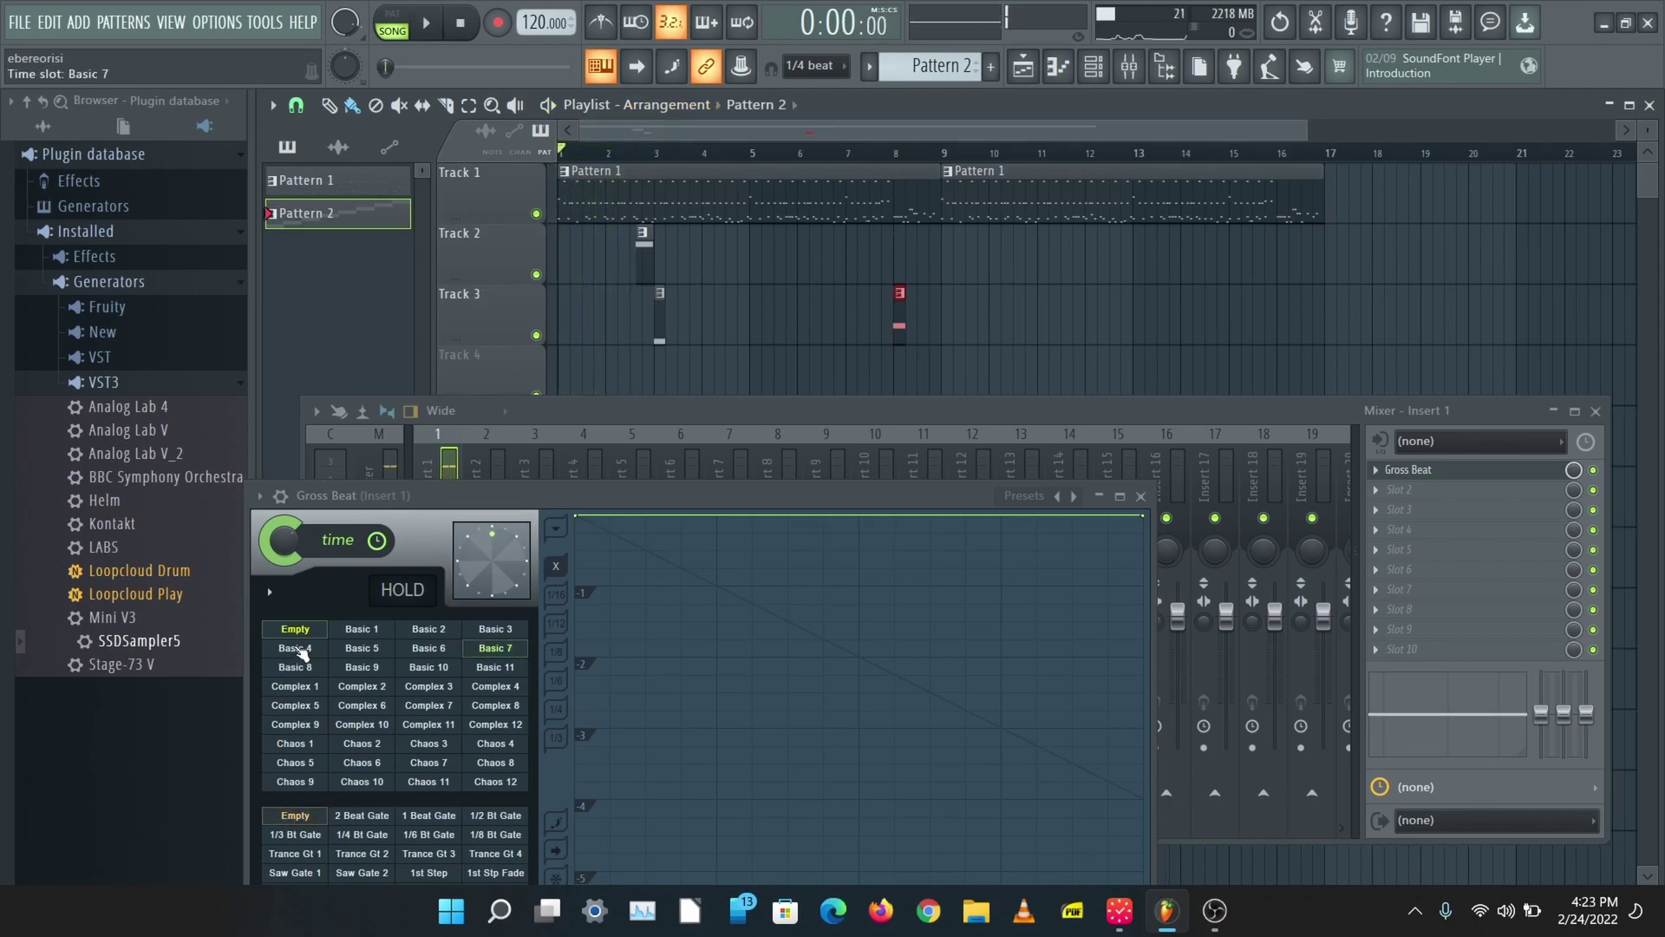
pyautogui.press('space')
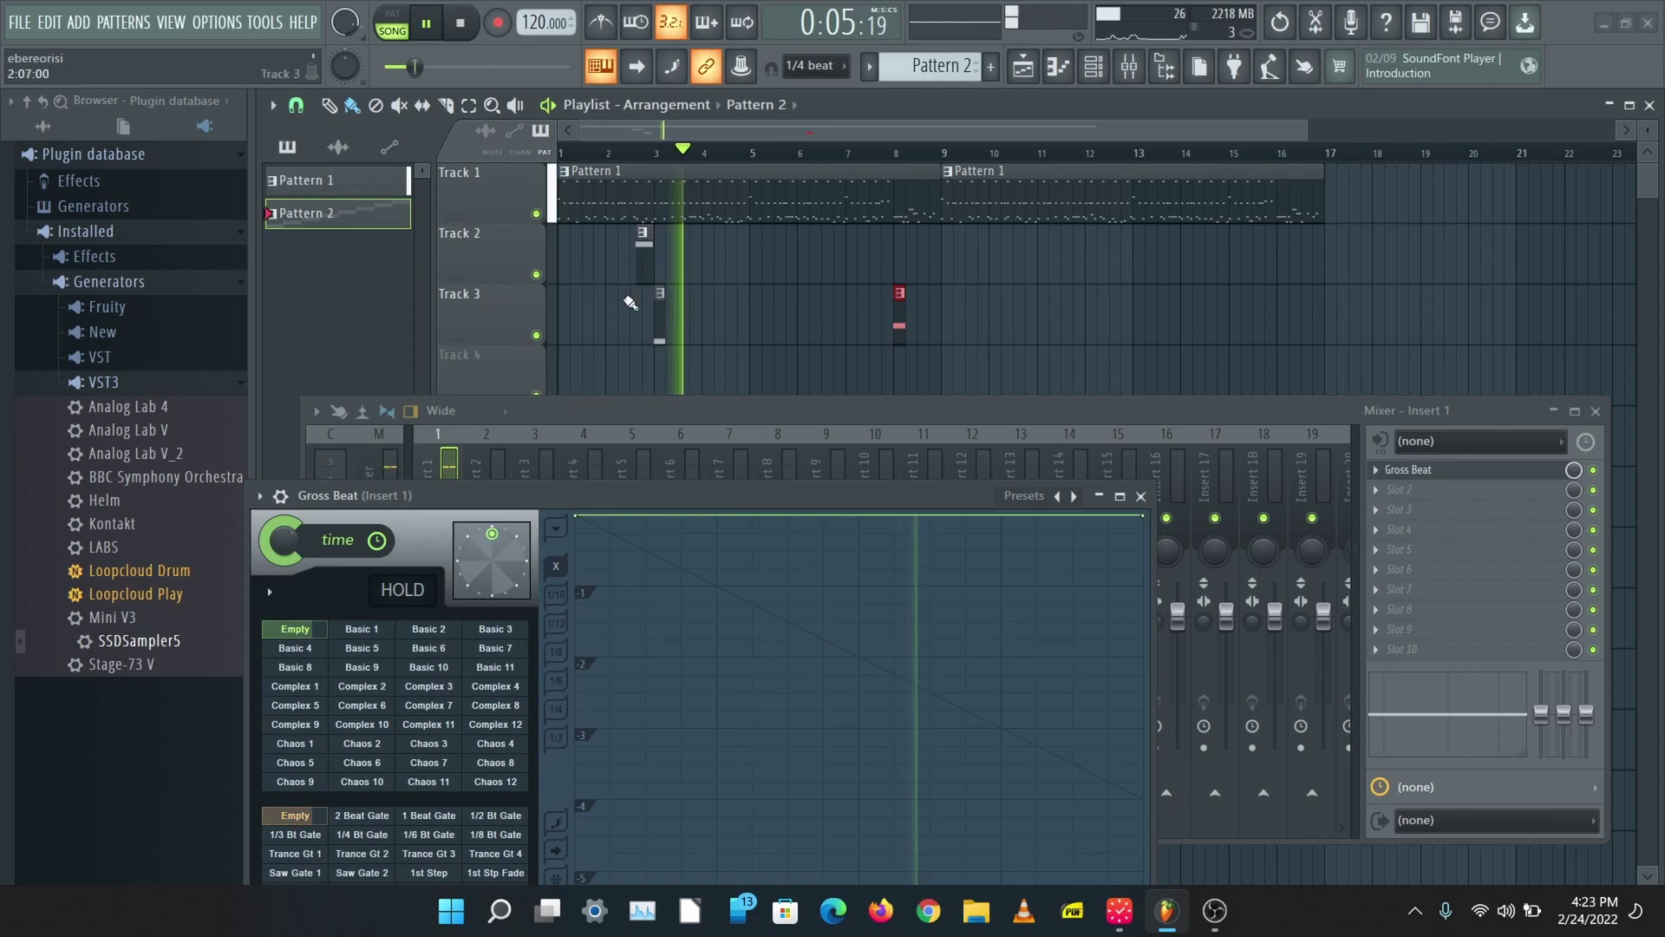
pyautogui.press('space')
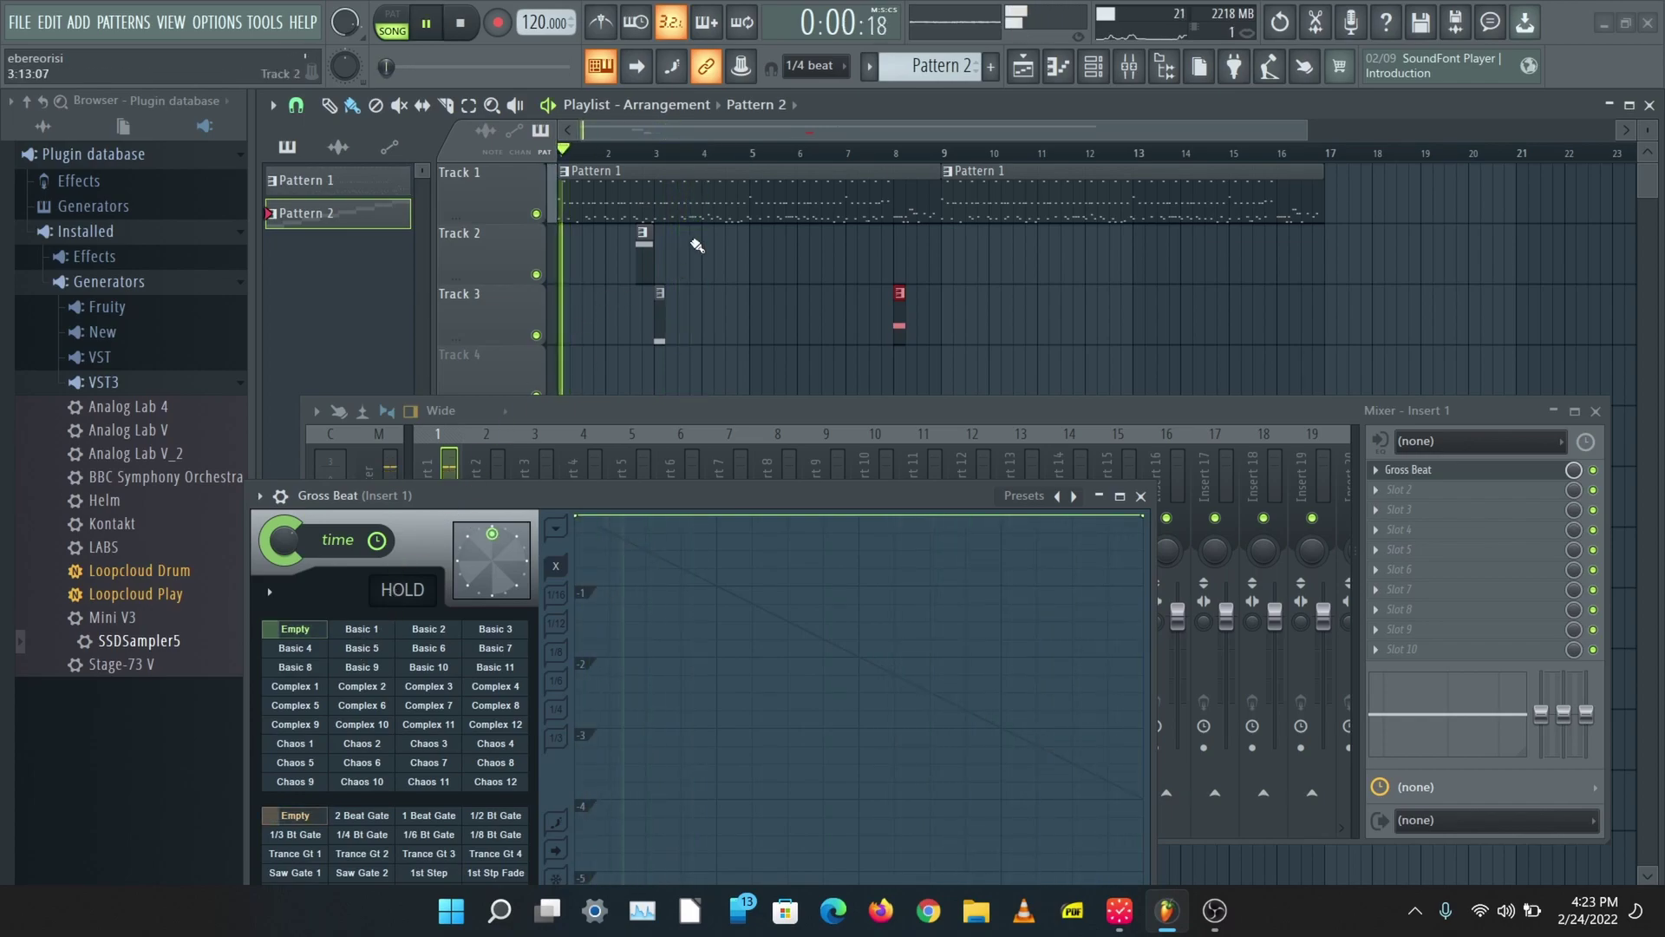
pyautogui.press('space')
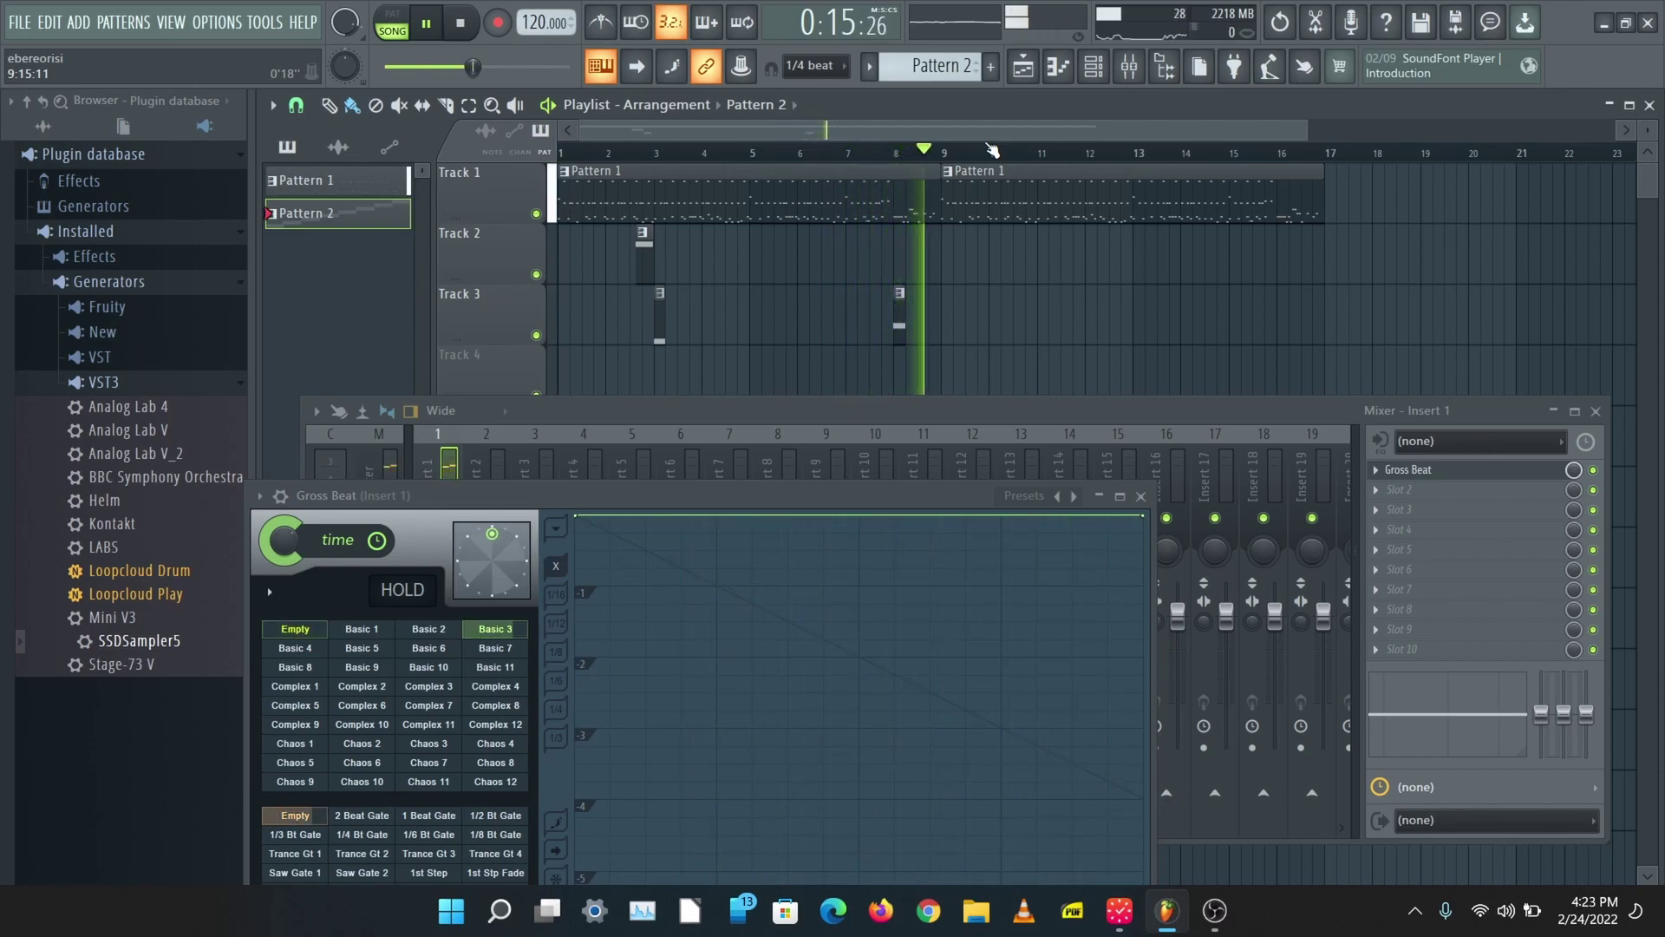
pyautogui.press('space')
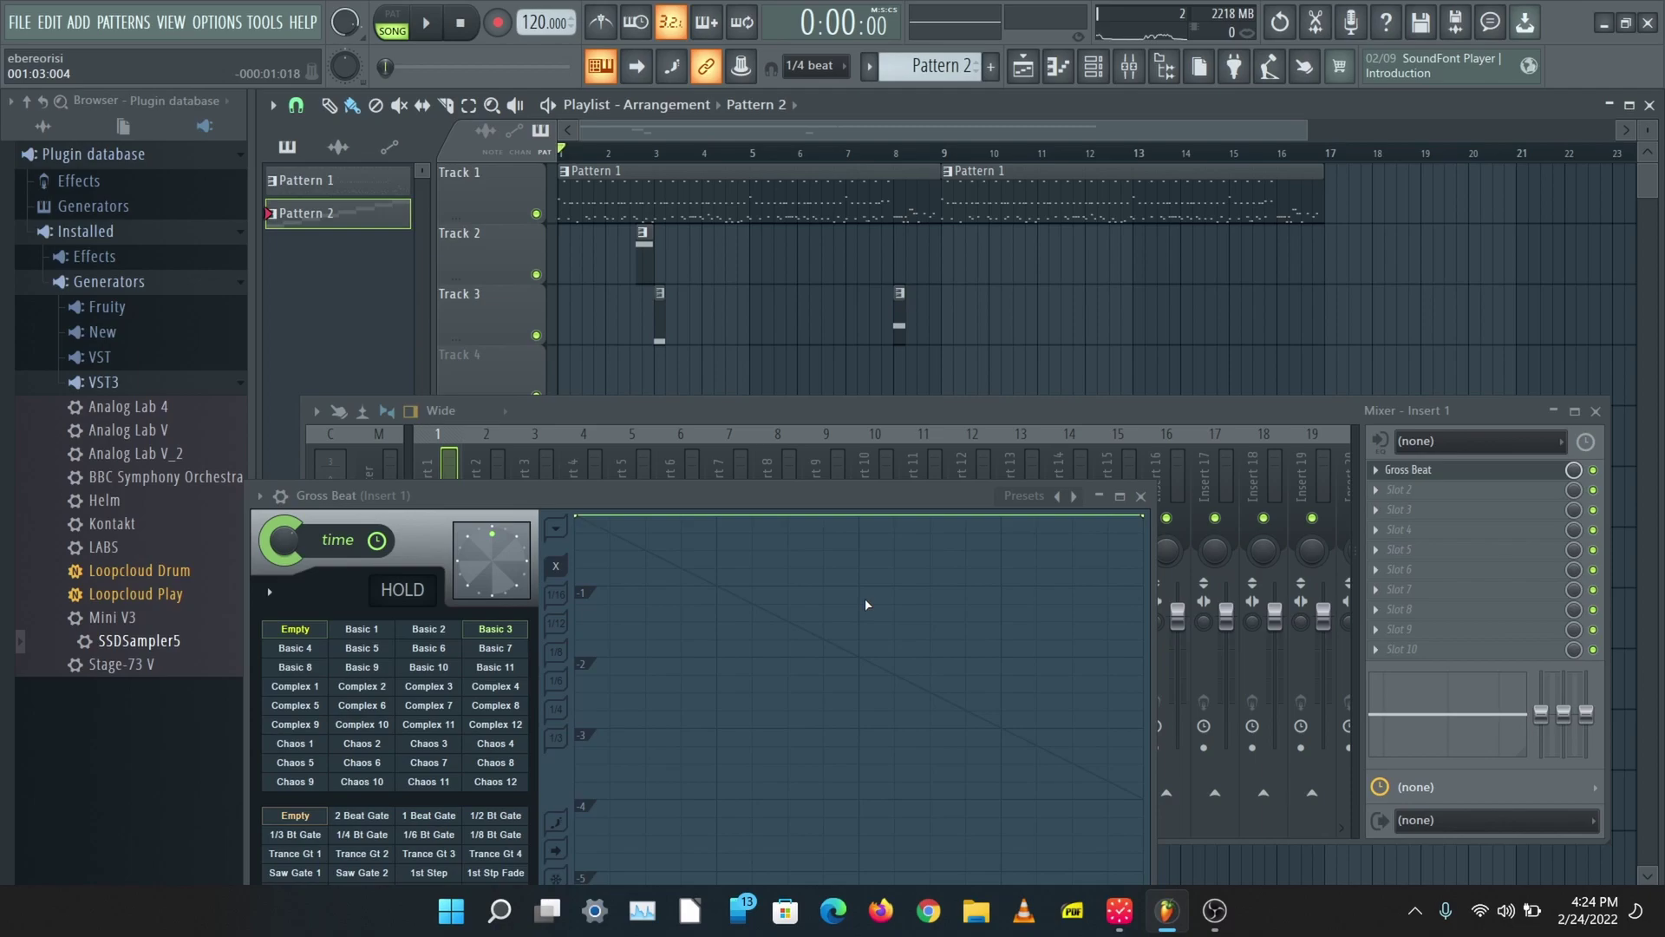
# - Open the recent project checkin deluxe.flp and clear the Mixer and Wave Candy displays off the playlist
pyautogui.click(17, 24)
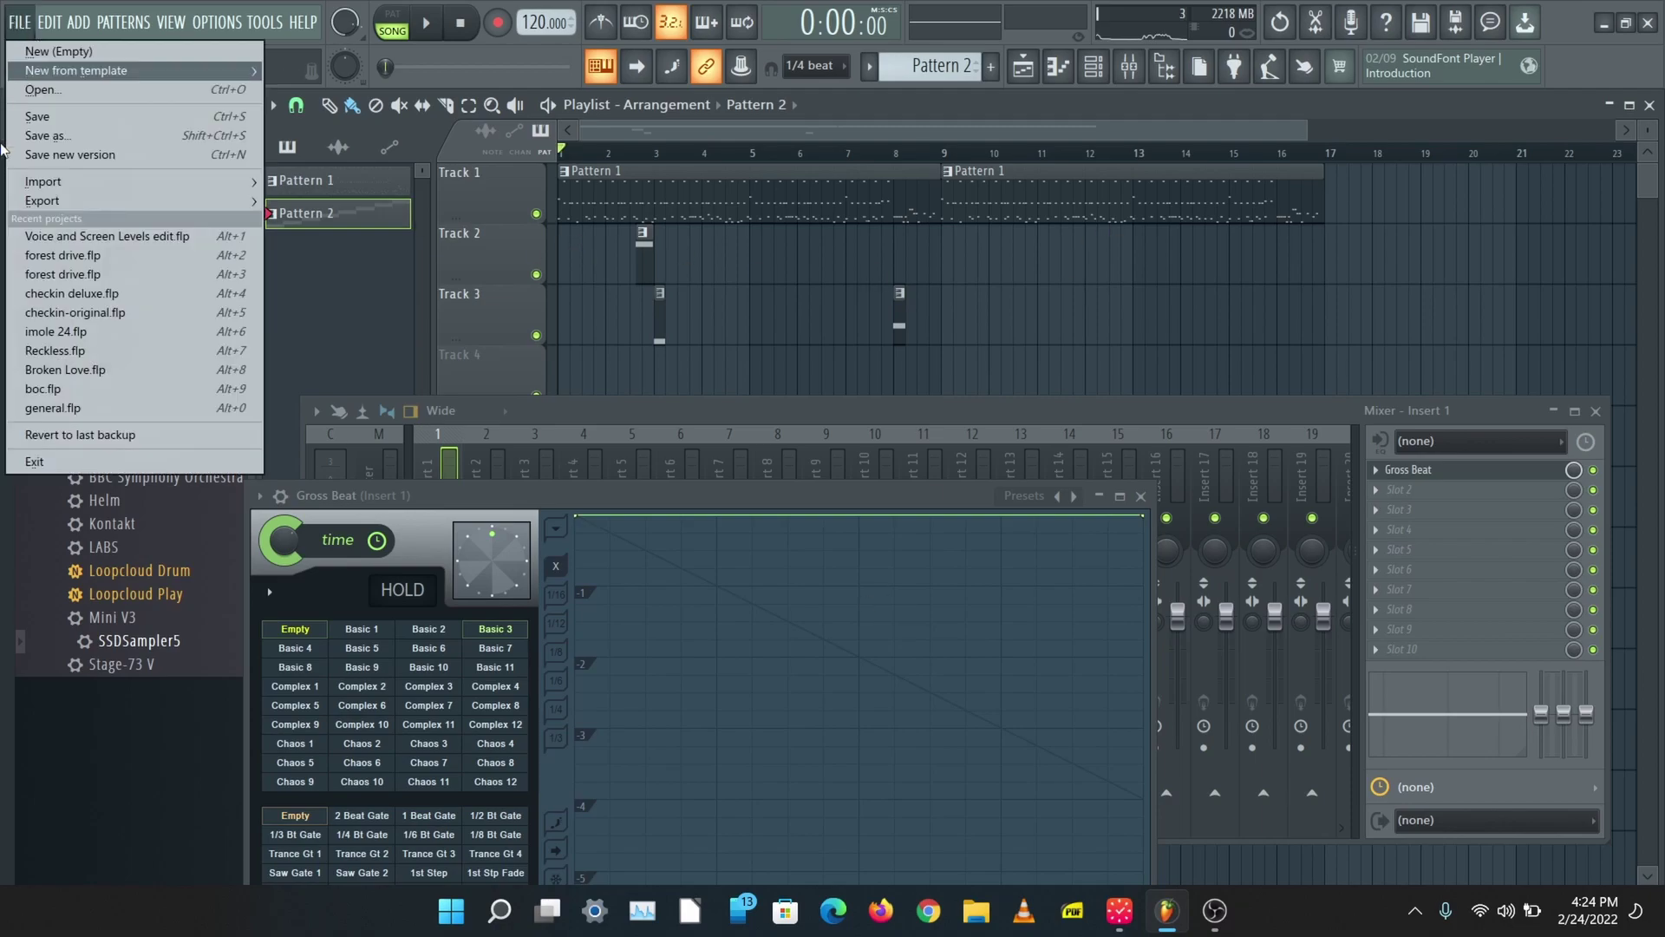
pyautogui.click(137, 293)
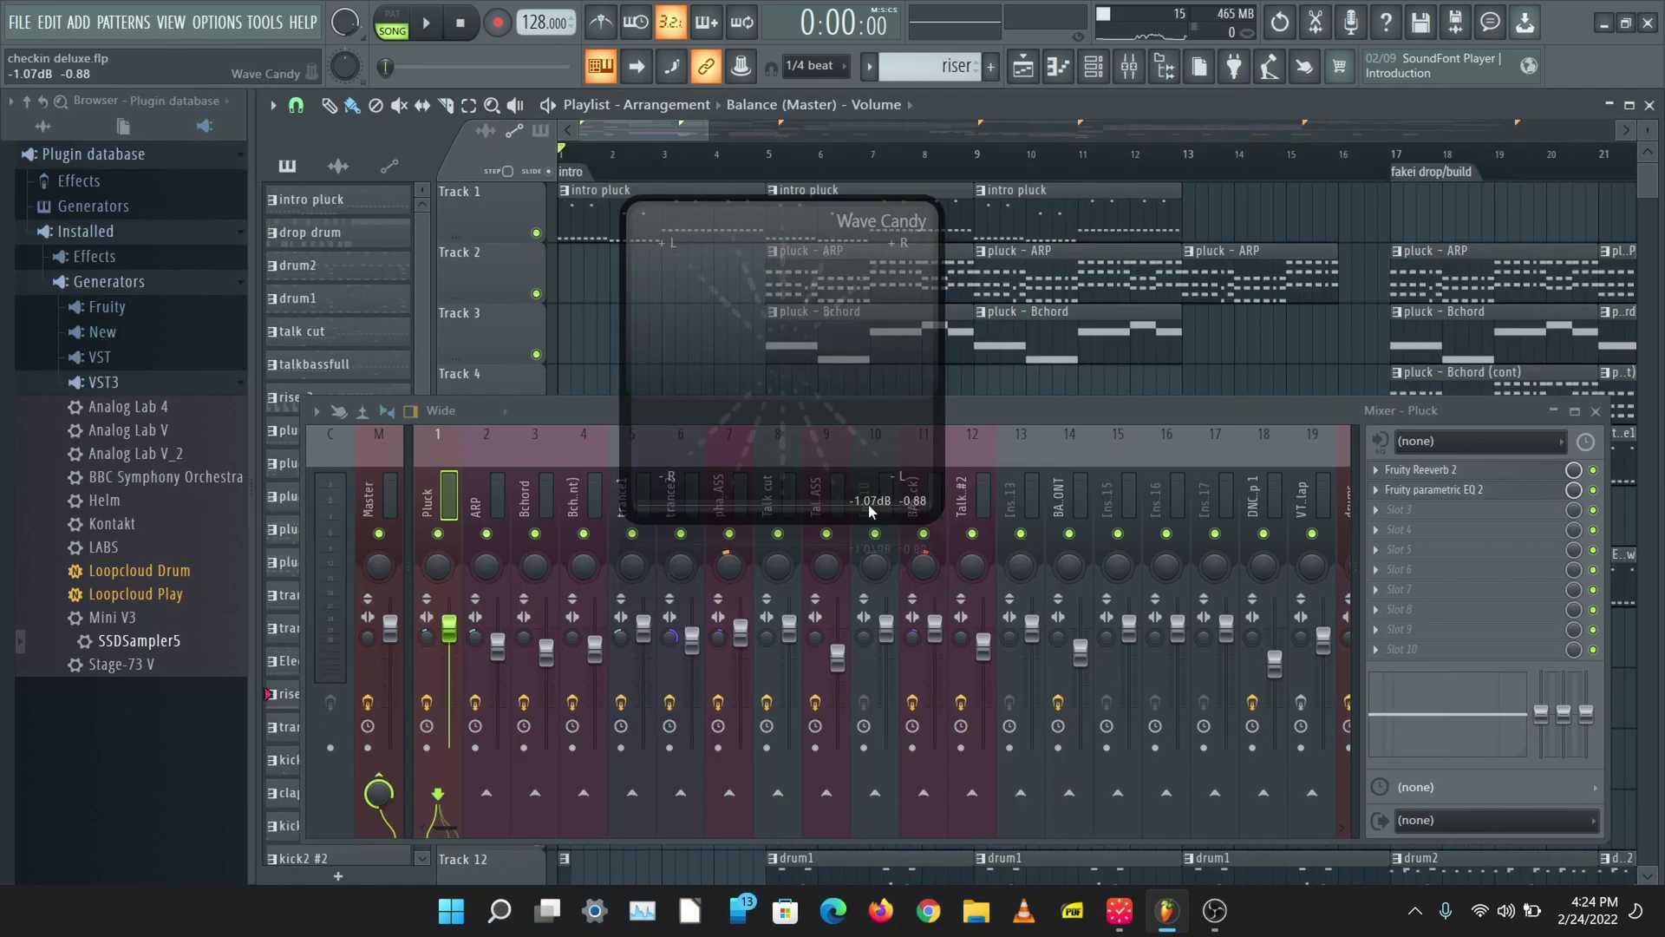
pyautogui.click(1594, 411)
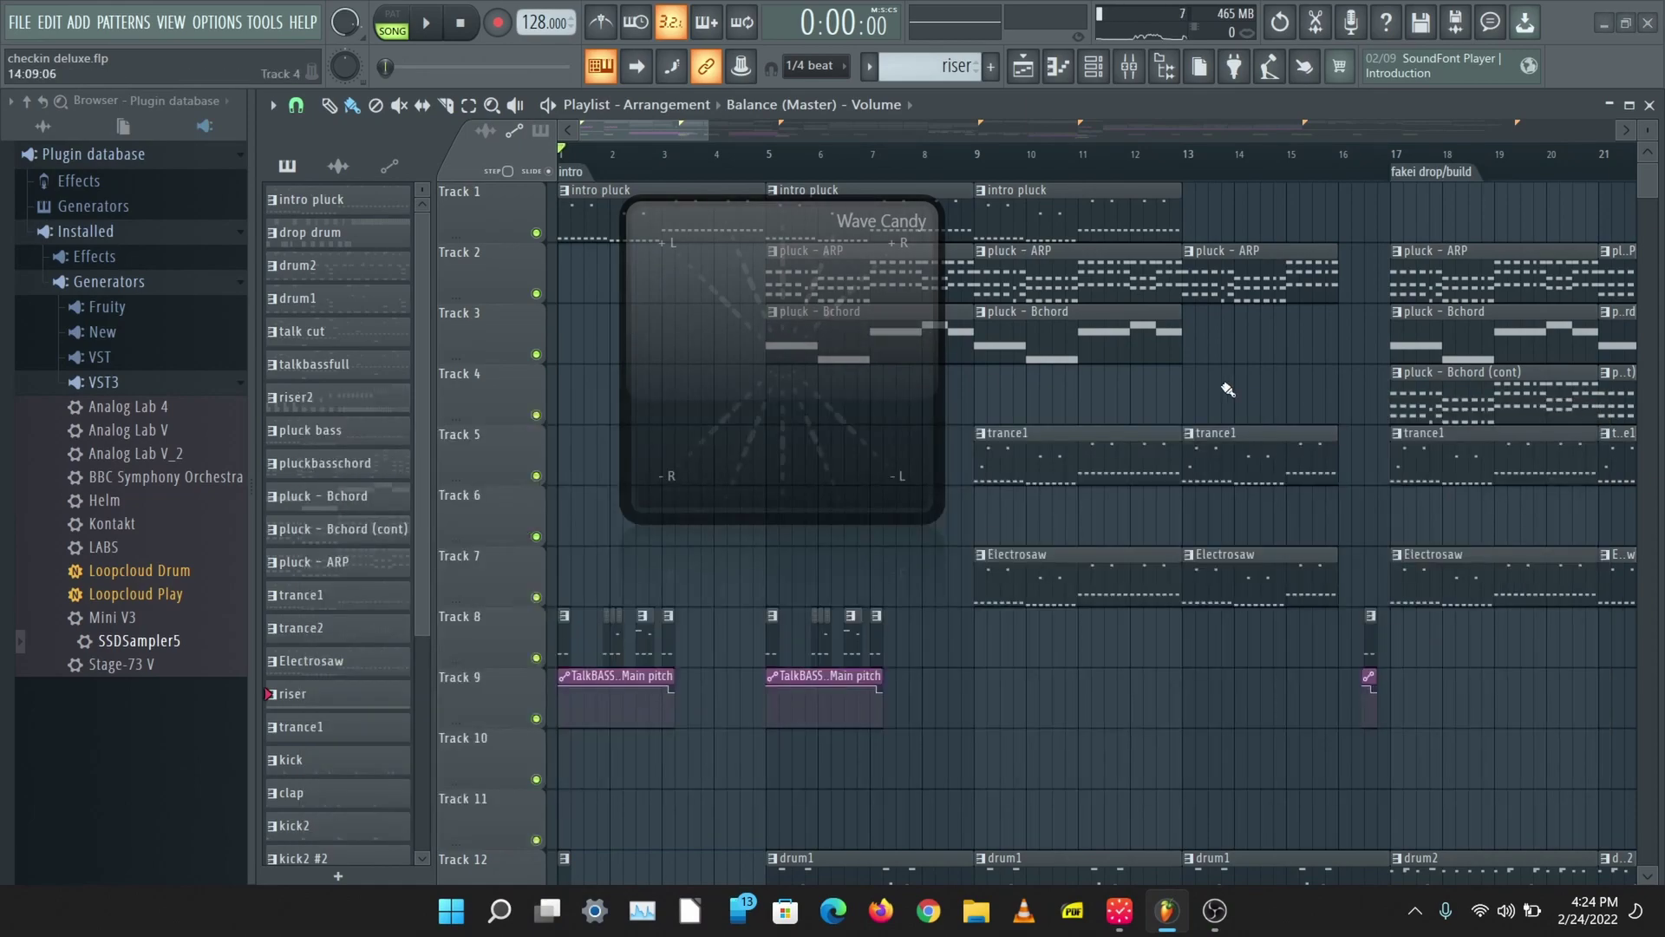
pyautogui.rightClick(800, 373)
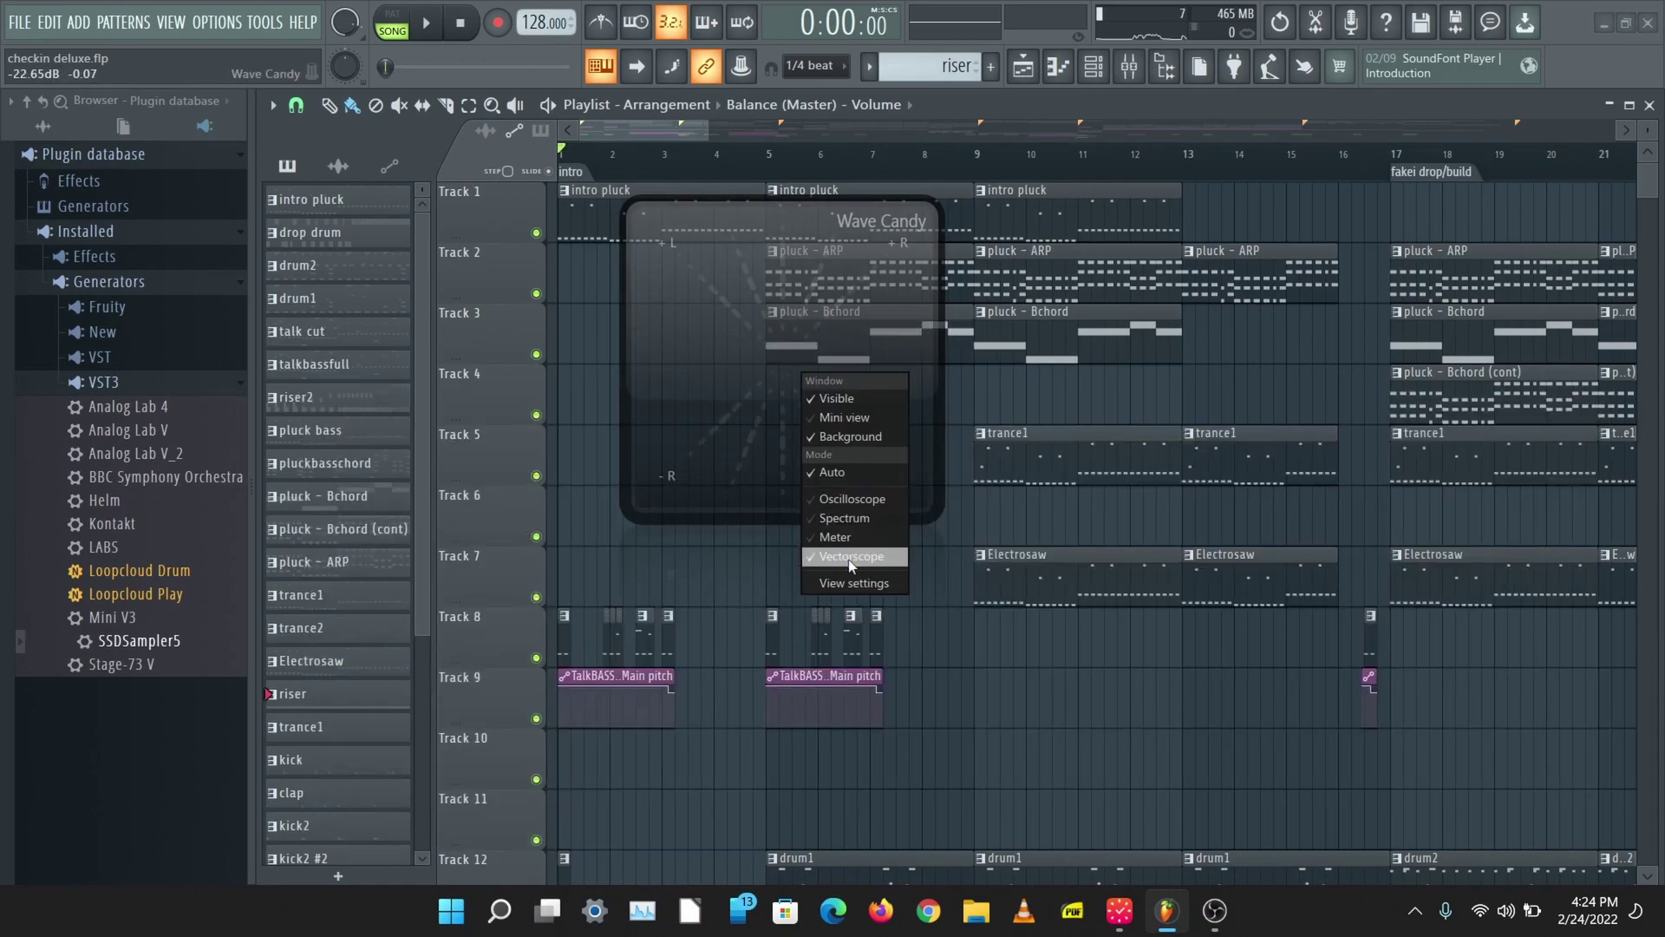
pyautogui.click(830, 401)
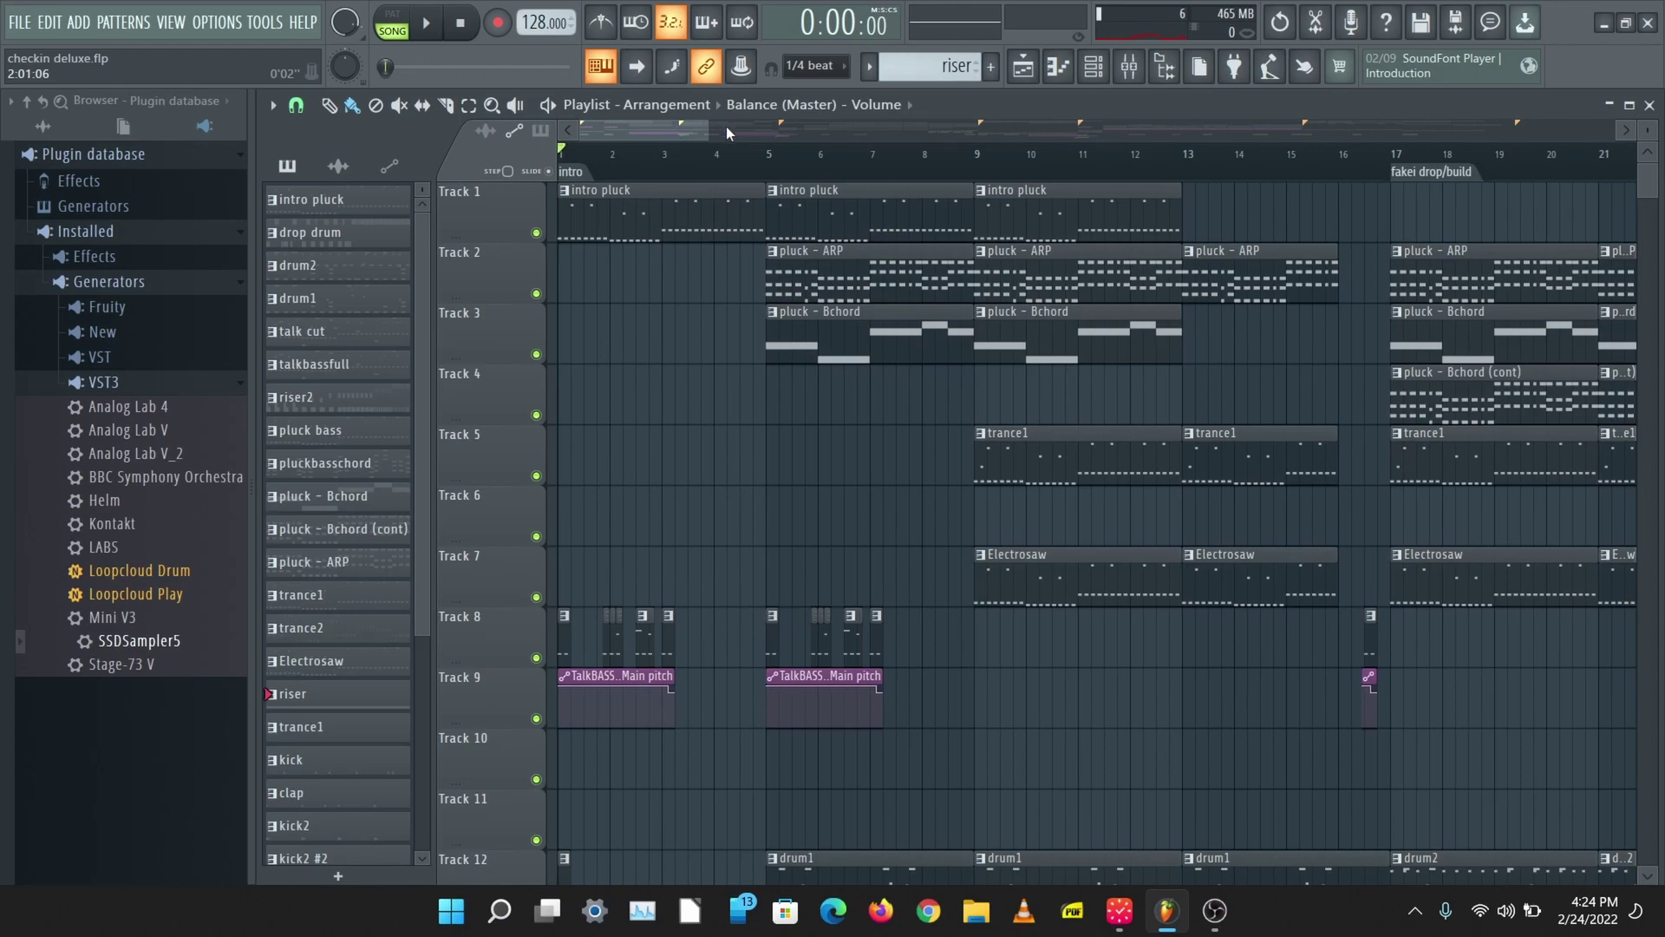
# - Select the TALKCOMNTROL pattern from one of its clips on Track 9 in the drop2 section
pyautogui.moveTo(726, 126); pyautogui.dragTo(1531, 171)
pyautogui.scroll(-3, 1032, 223)
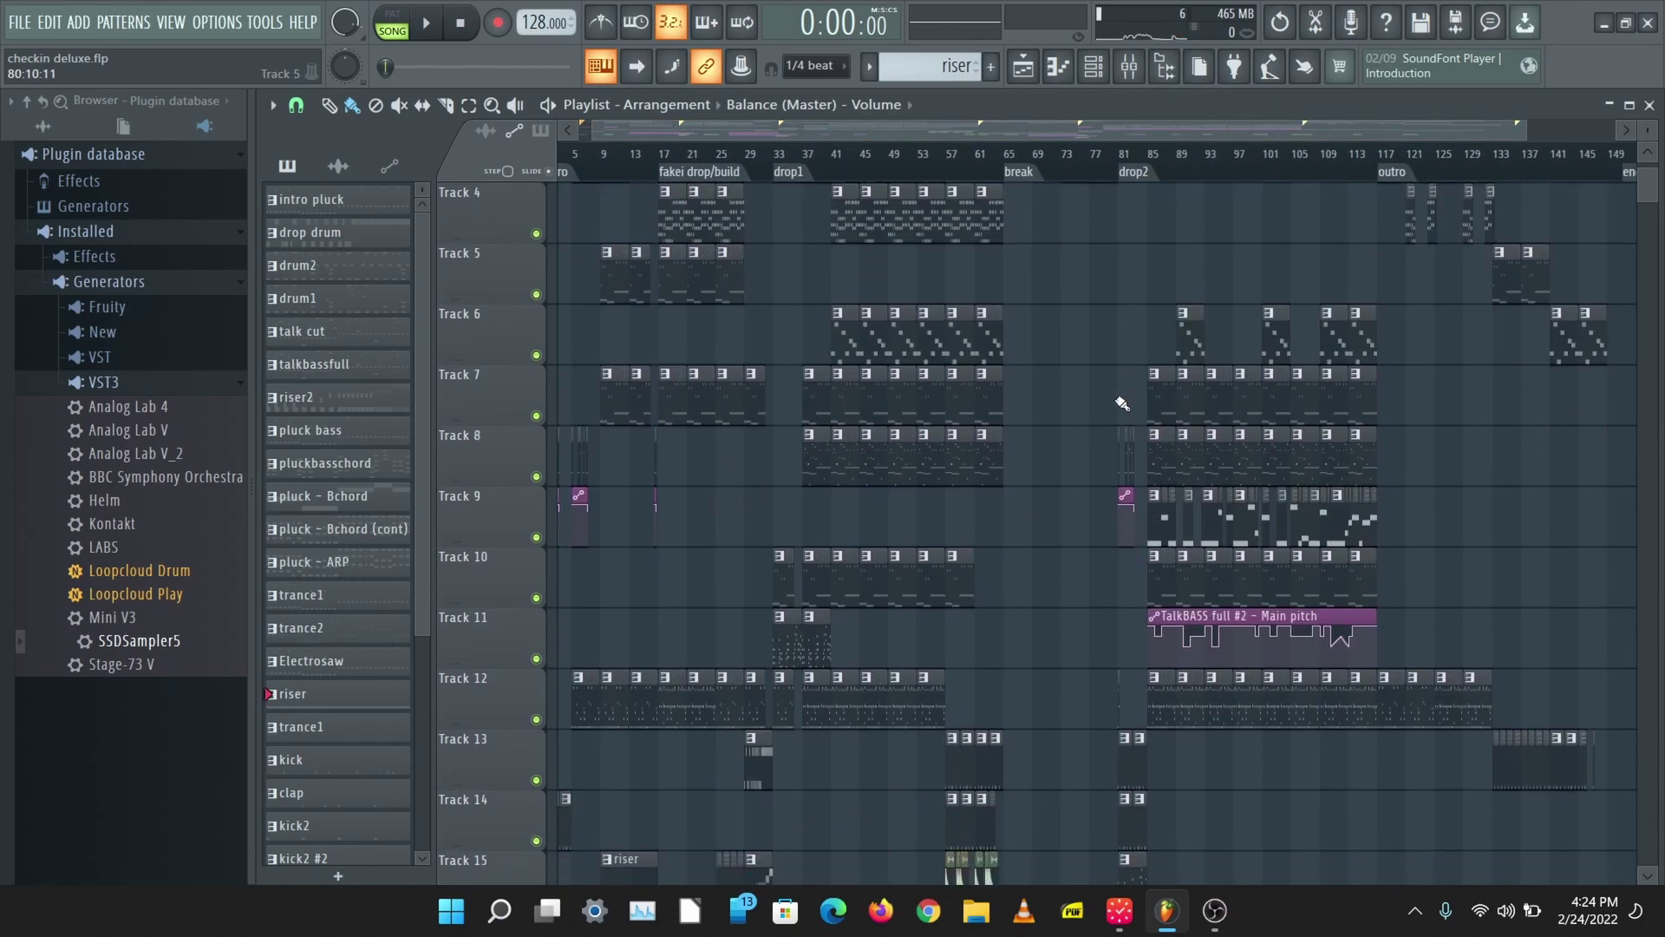
pyautogui.scroll(6, 1249, 165)
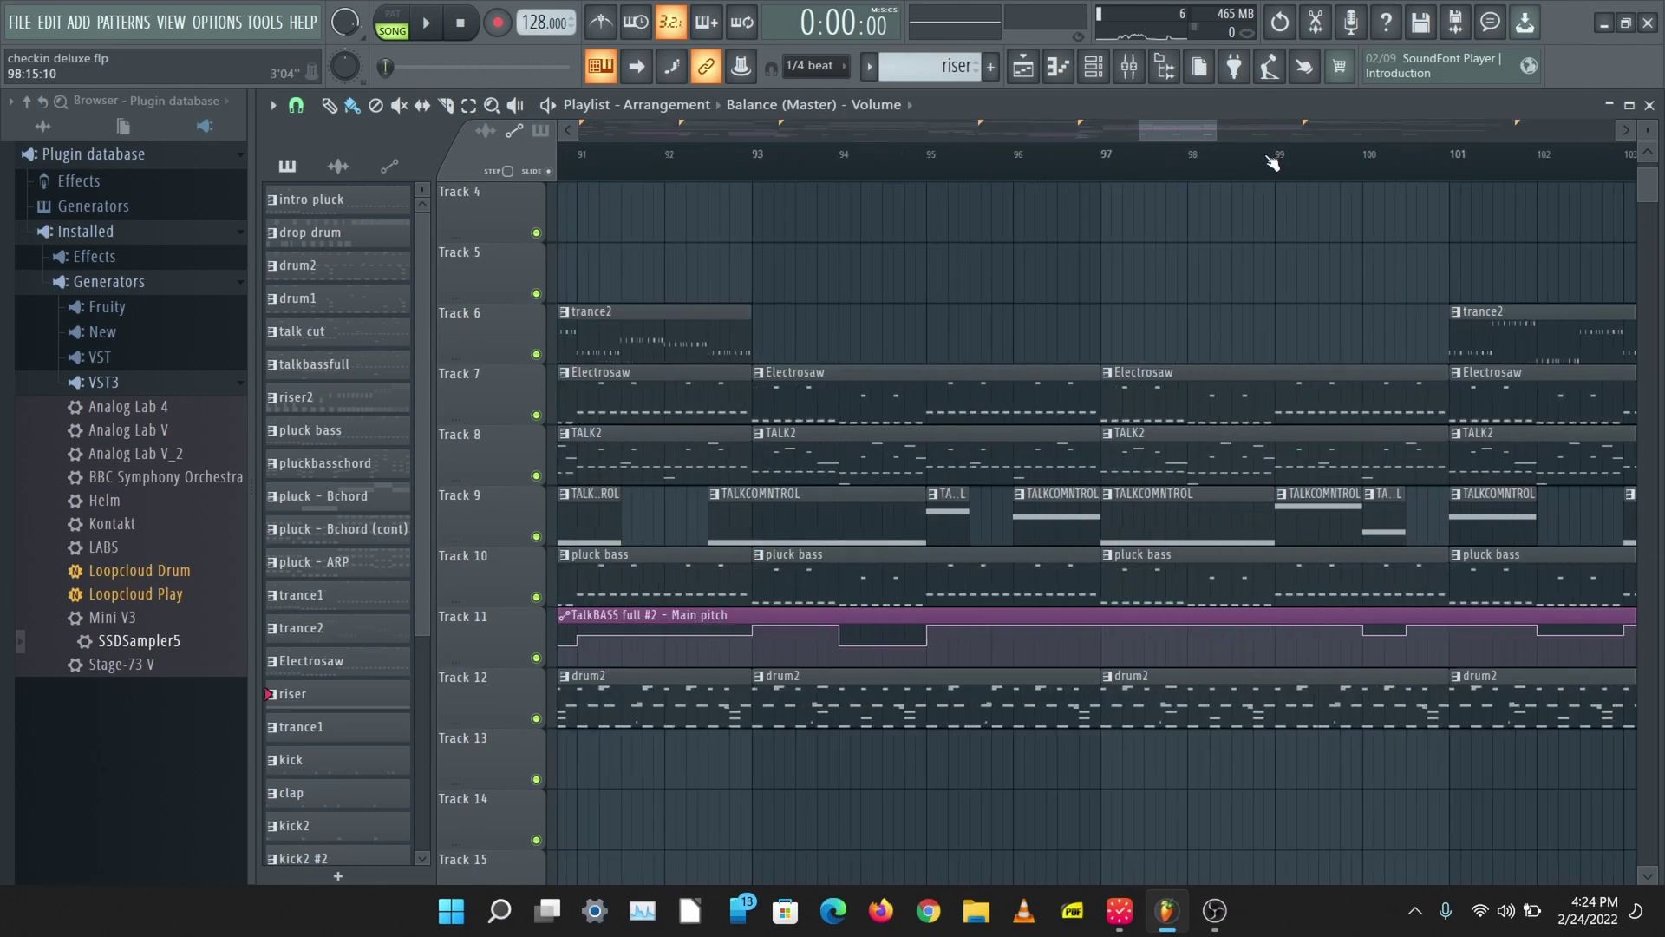
pyautogui.click(1174, 496)
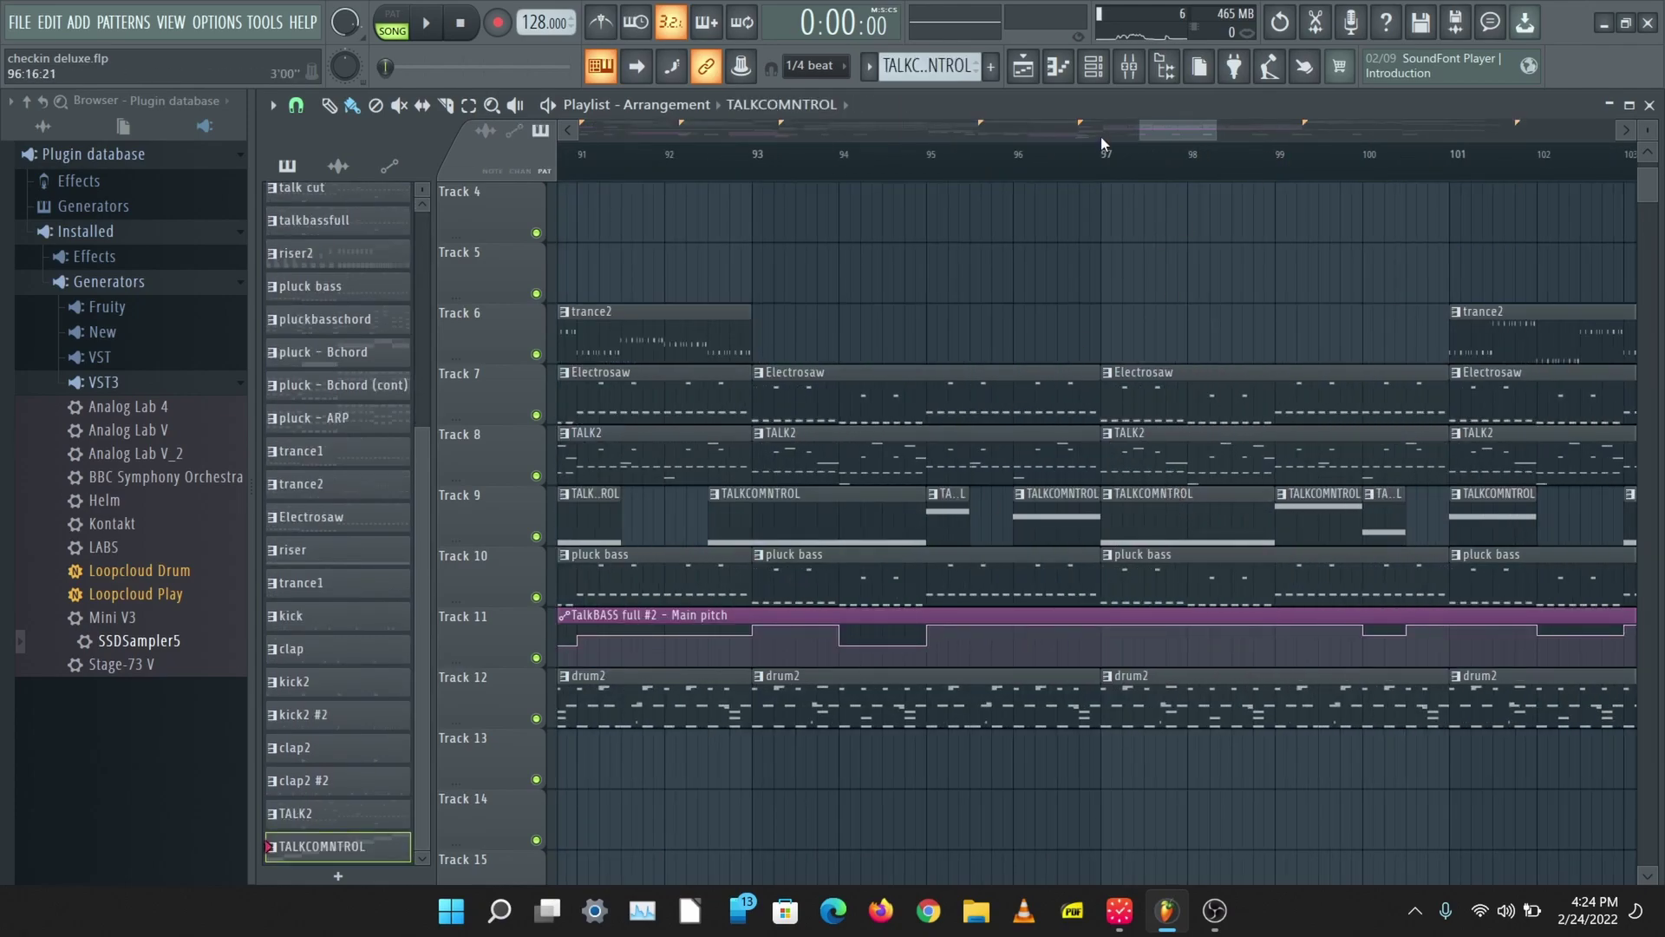
# - Inspect the Gross Beat - white + black keyboard controller and its TALKCOMNTROL notes in the Channel rack, closing both windows when done
pyautogui.click(1092, 76)
pyautogui.moveTo(526, 480); pyautogui.dragTo(520, 163)
pyautogui.scroll(-10, 347, 408)
pyautogui.click(319, 438)
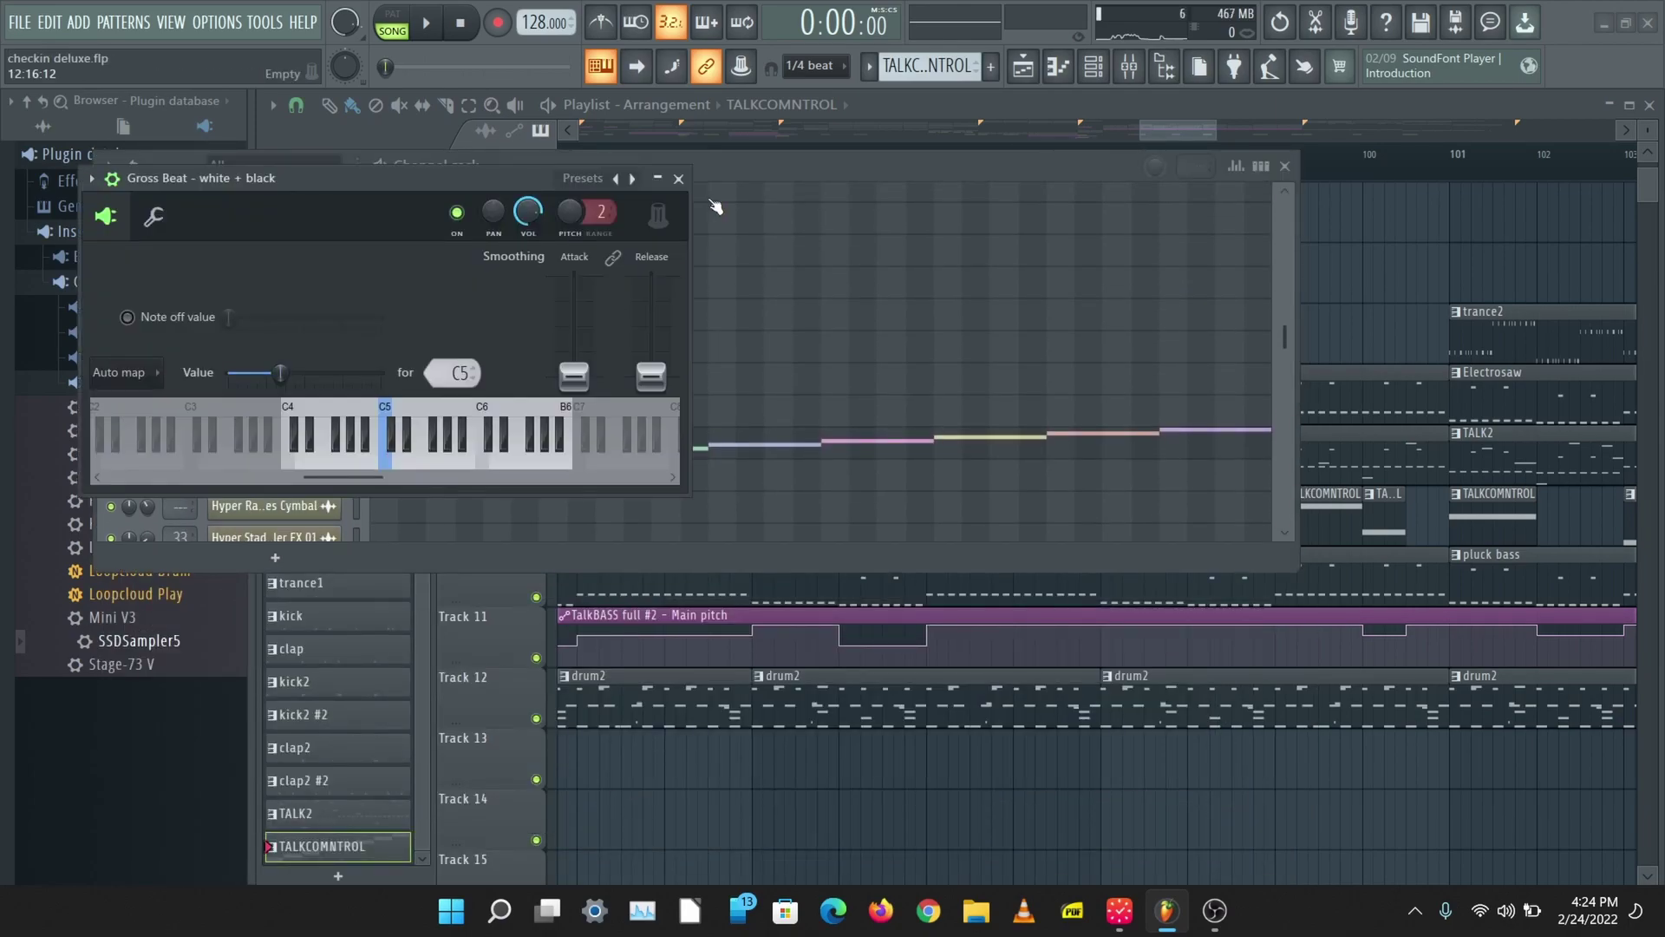
pyautogui.click(680, 179)
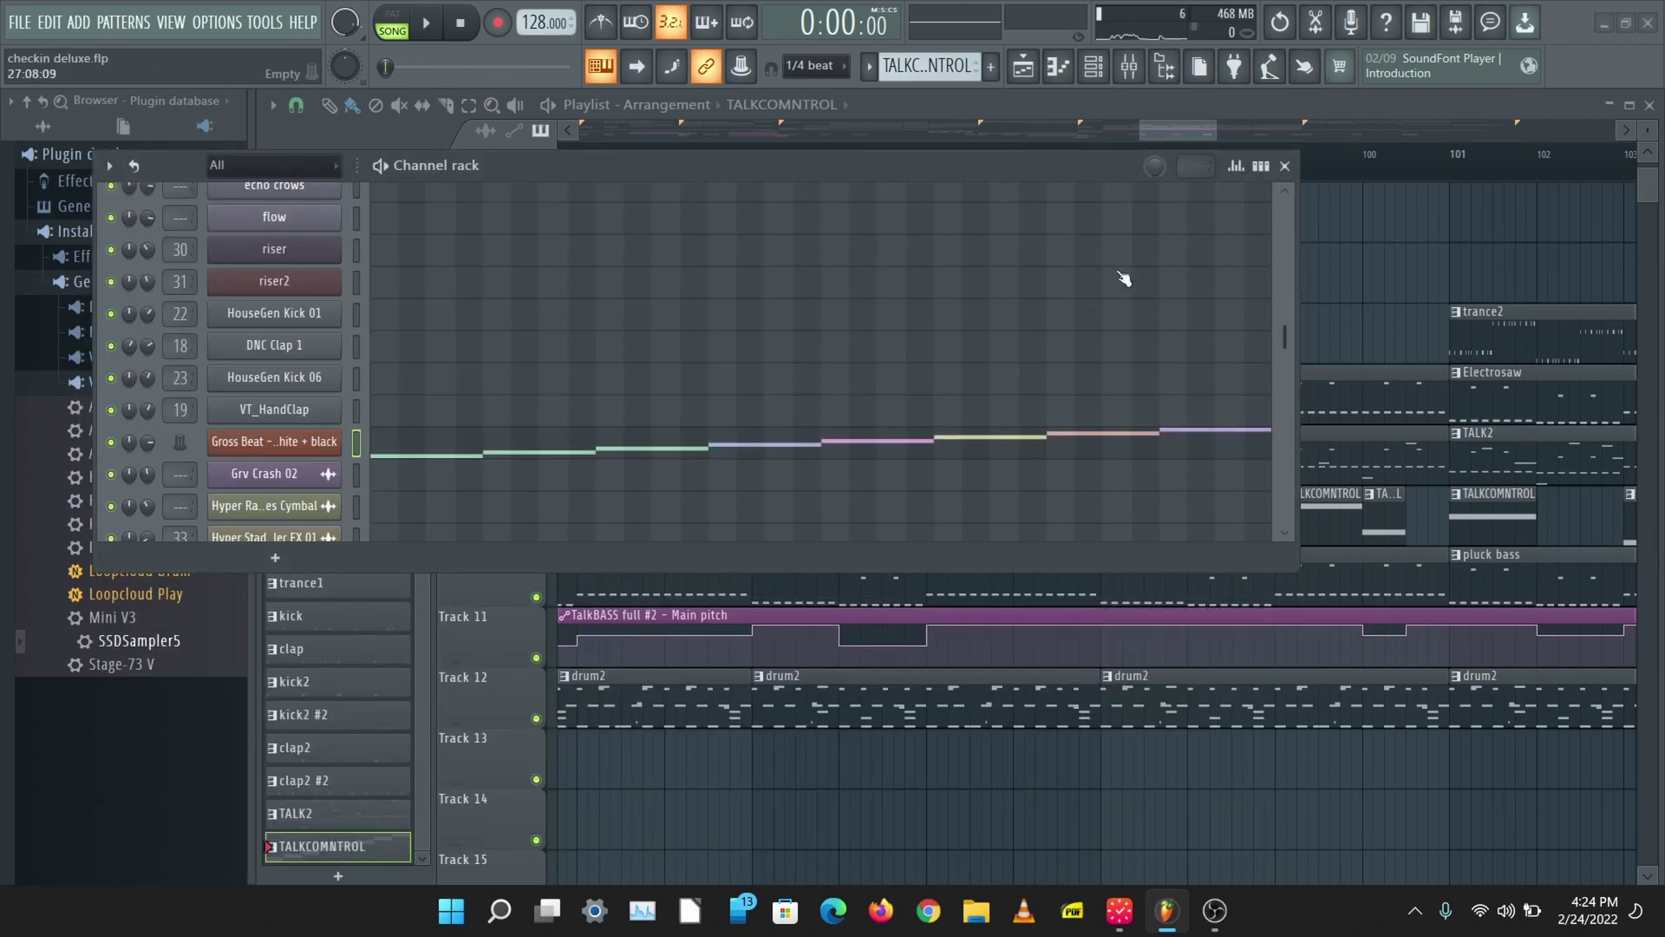
pyautogui.click(1286, 167)
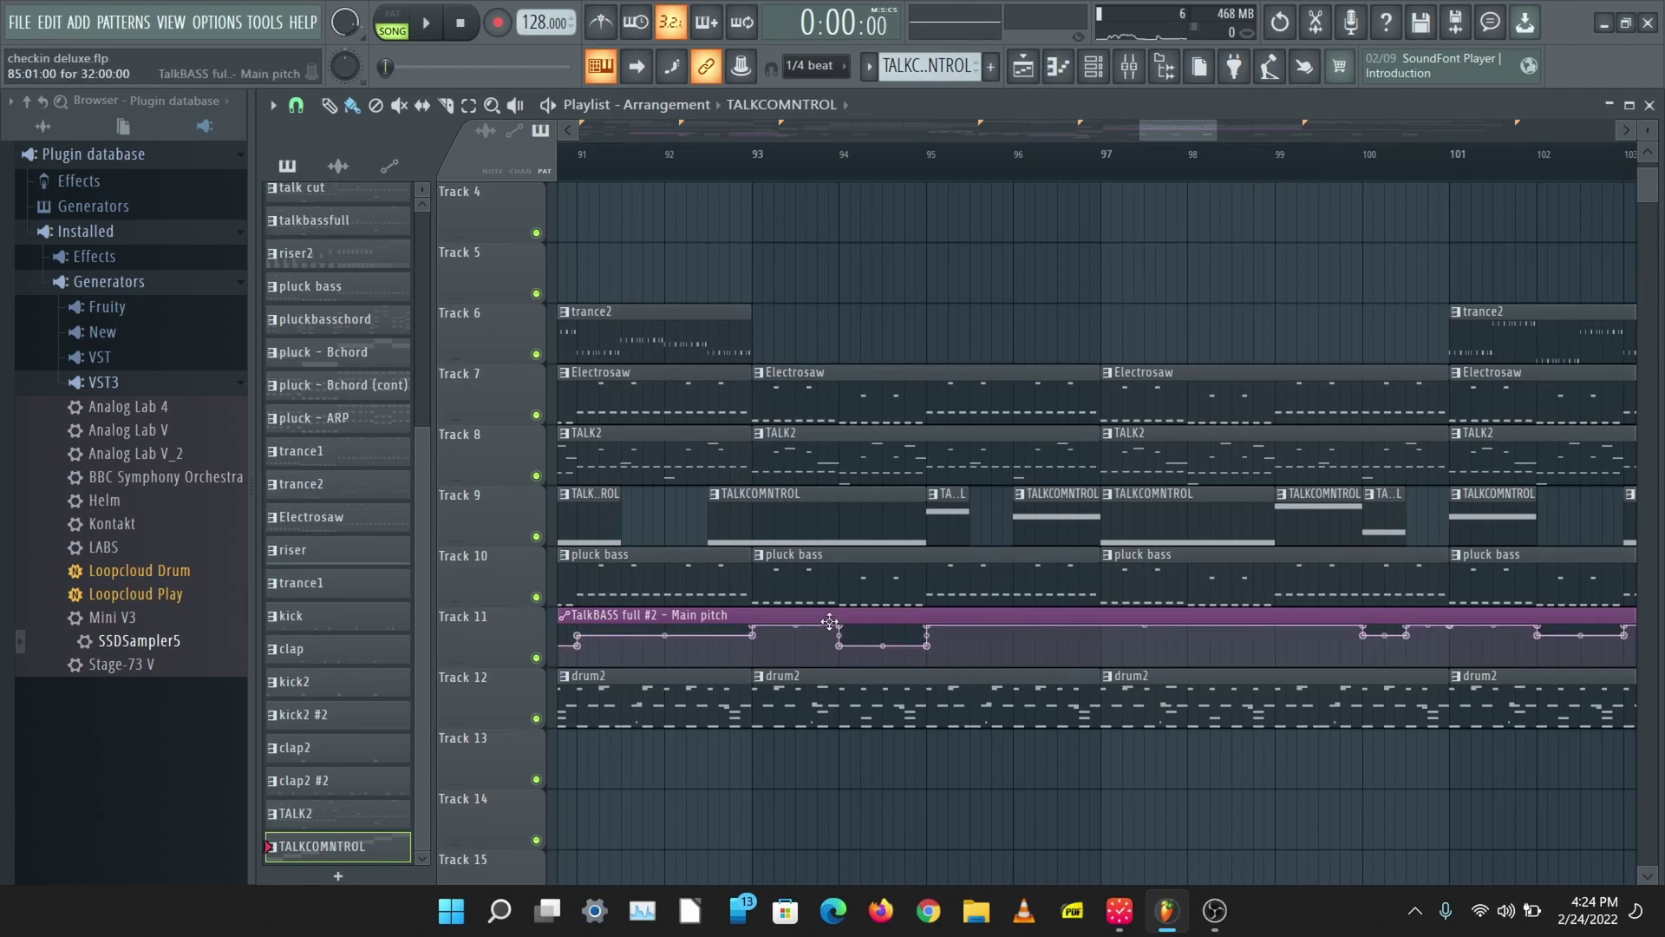
# - Play the arrangement from just before the drop1 marker to hear the talkbassfull clips on Track 8
pyautogui.click(1130, 68)
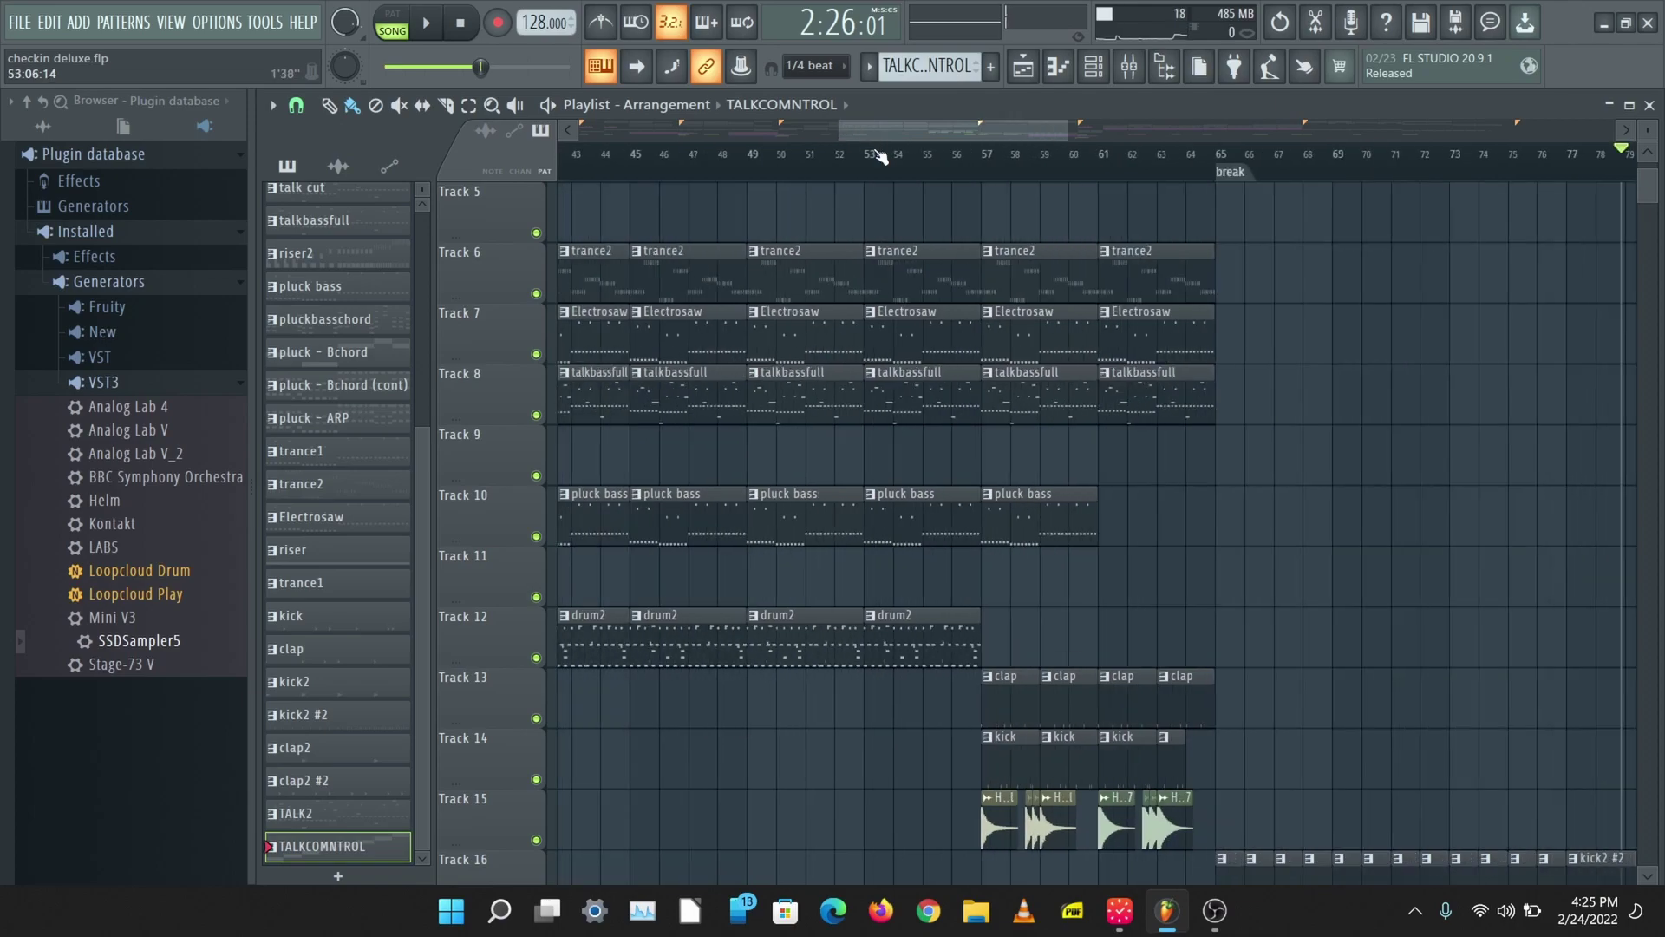
pyautogui.scroll(-2, 919, 164)
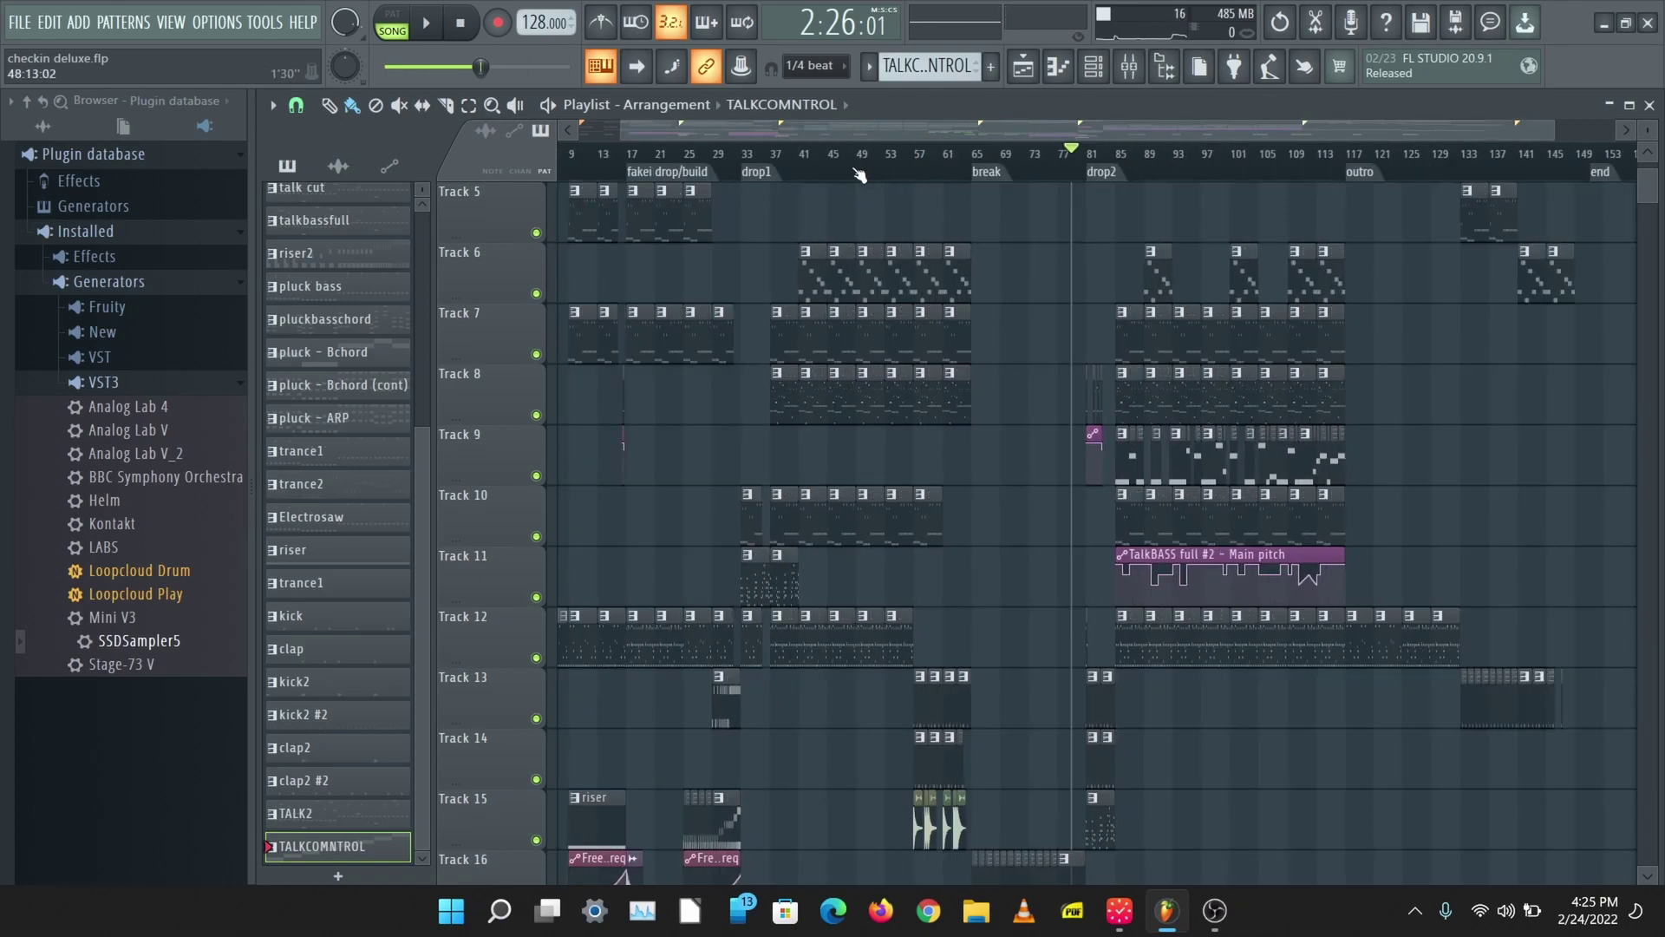
pyautogui.click(748, 154)
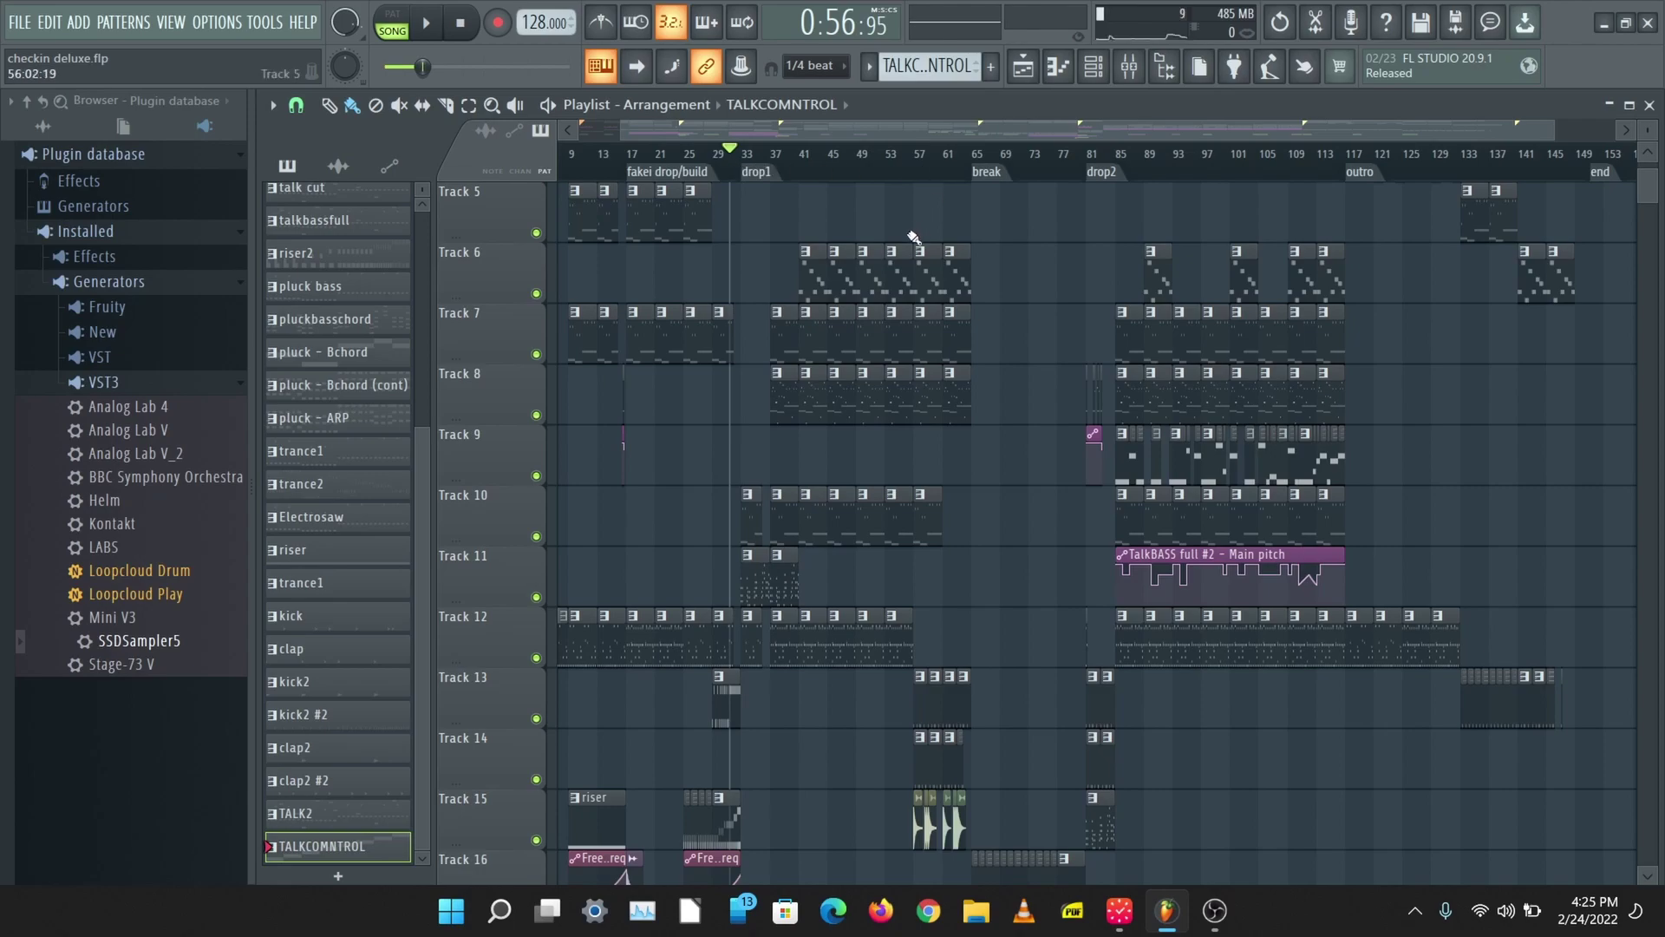
pyautogui.press('space')
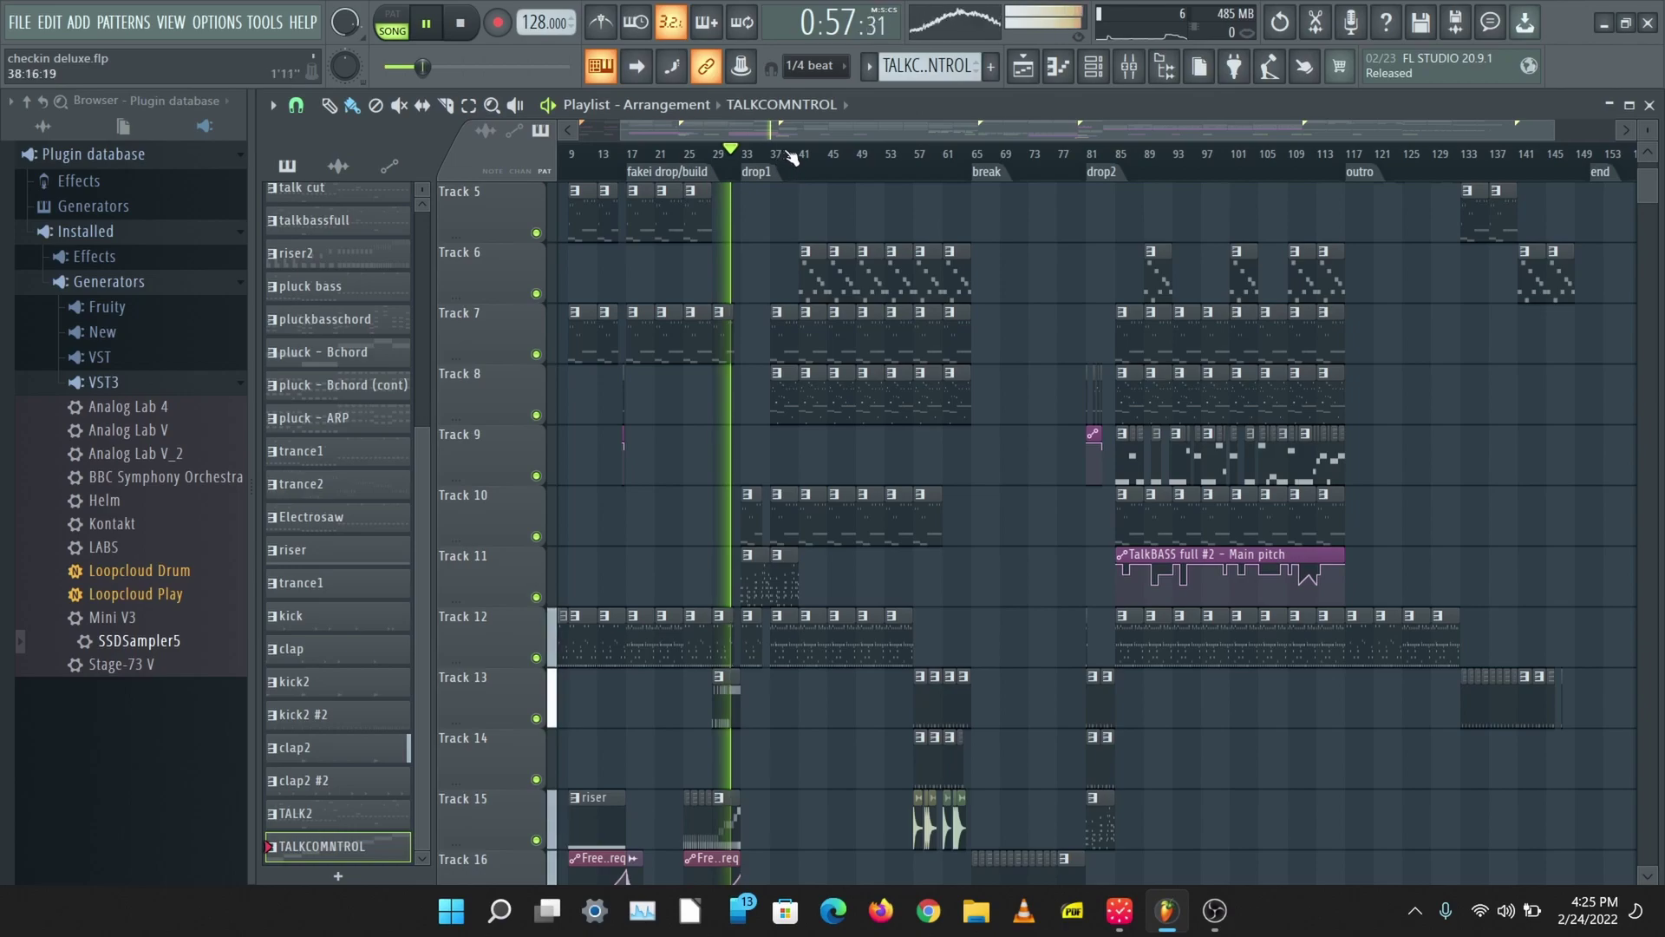
pyautogui.scroll(3, 863, 171)
pyautogui.scroll(2, 863, 171)
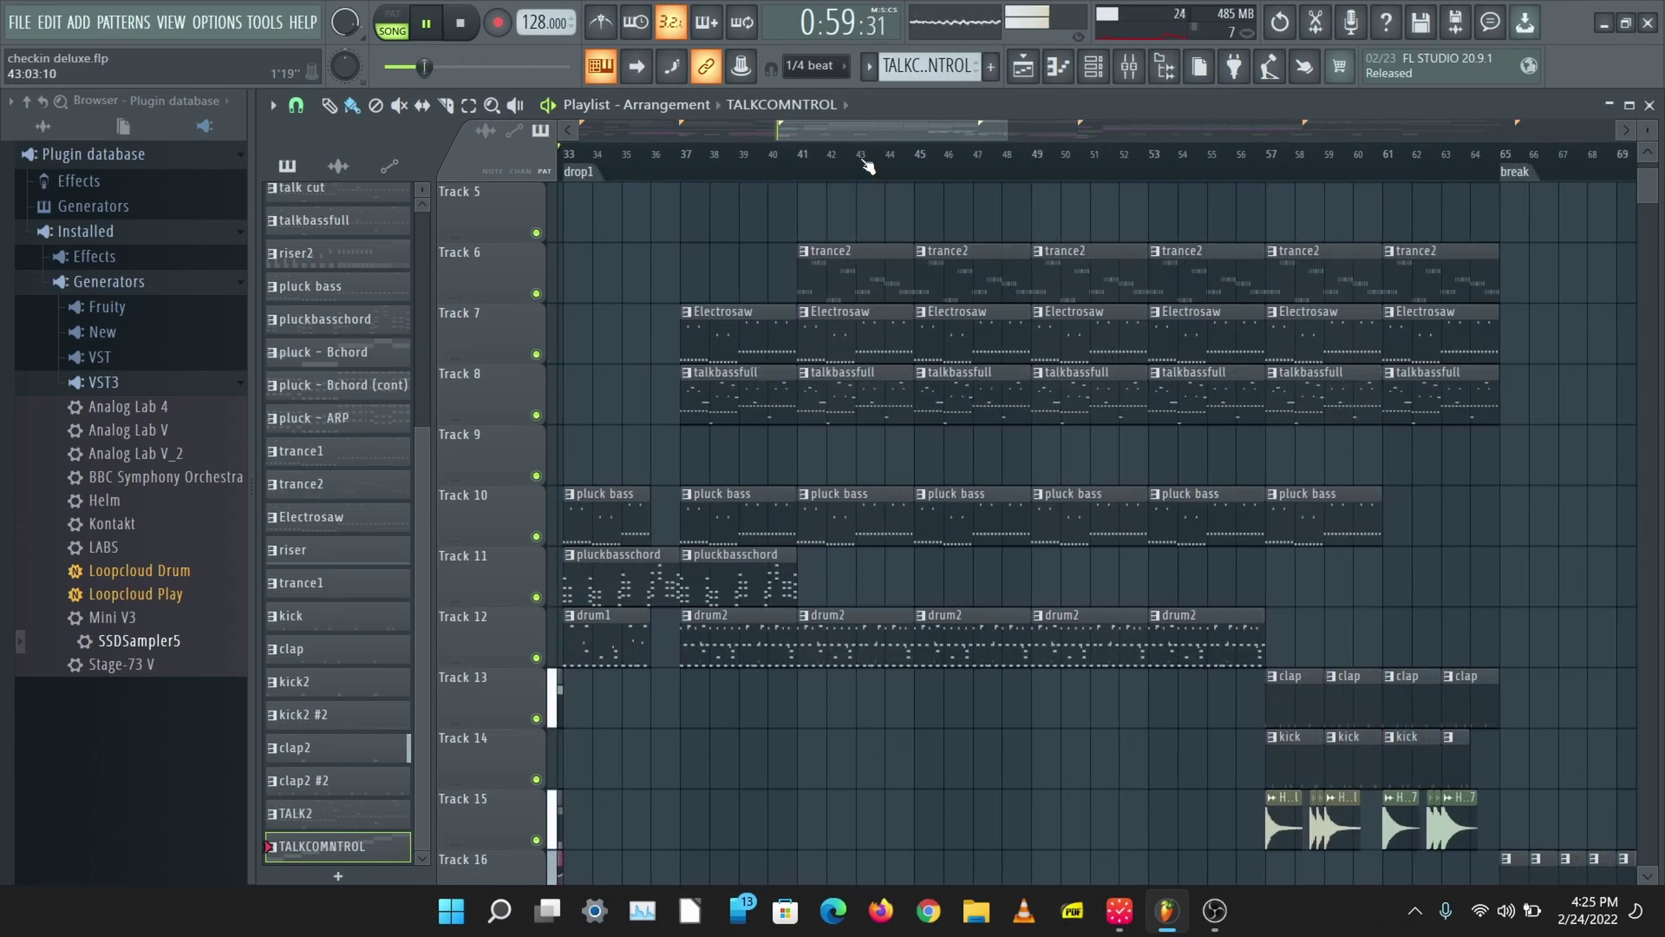
pyautogui.scroll(-1, 867, 165)
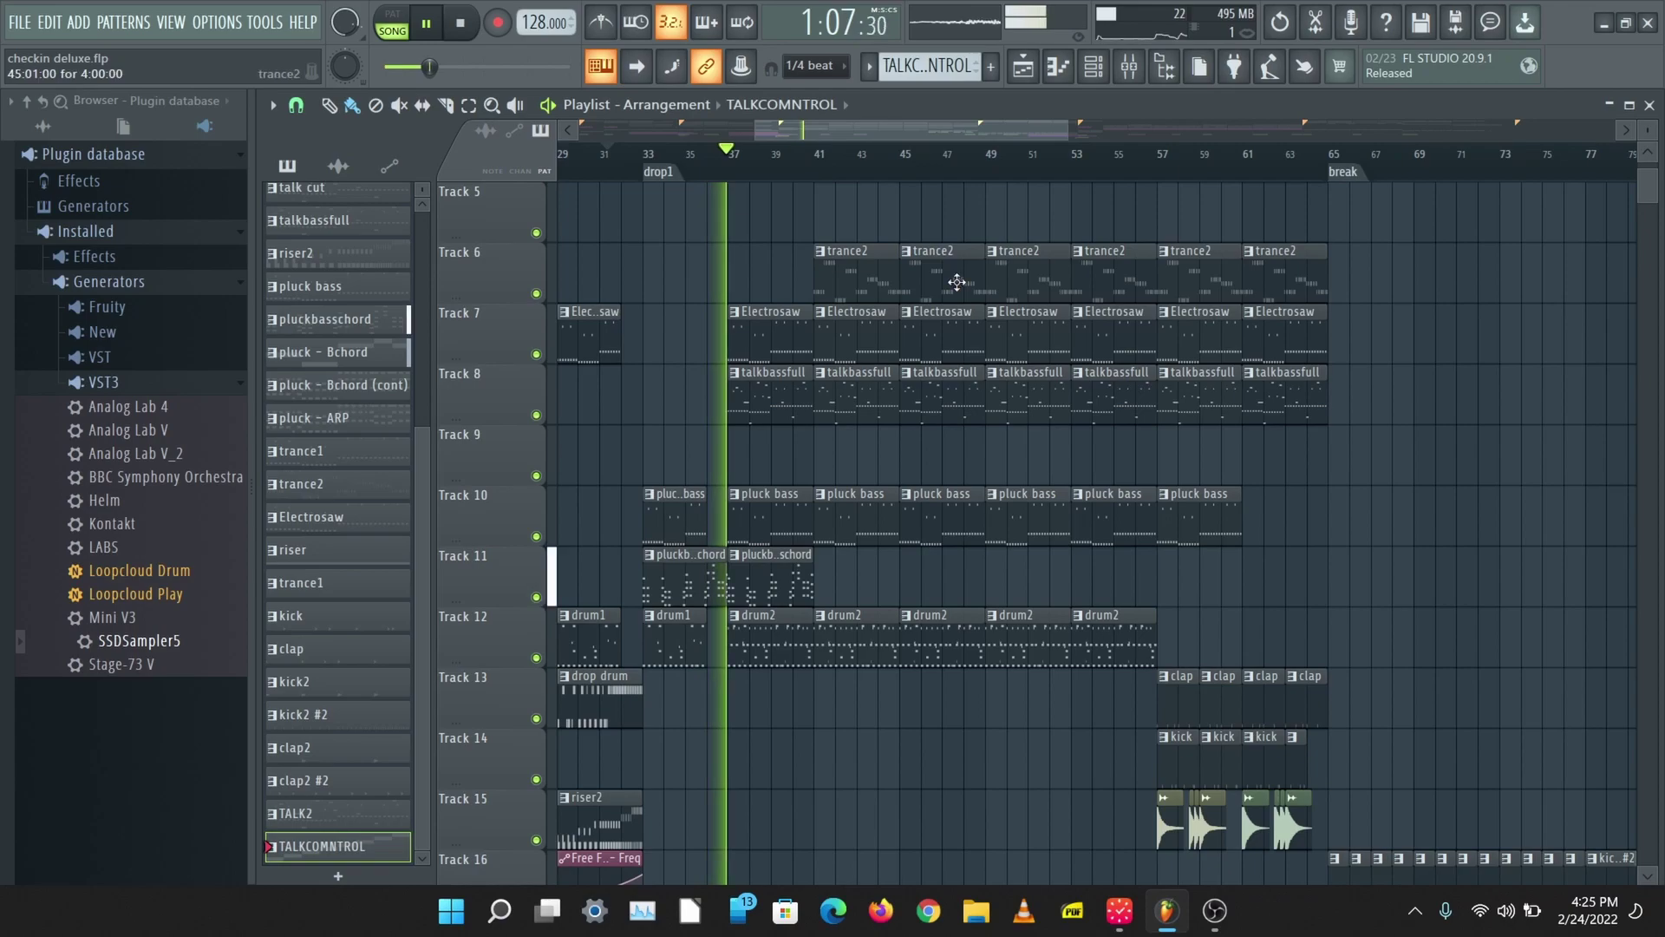
pyautogui.scroll(-3, 937, 330)
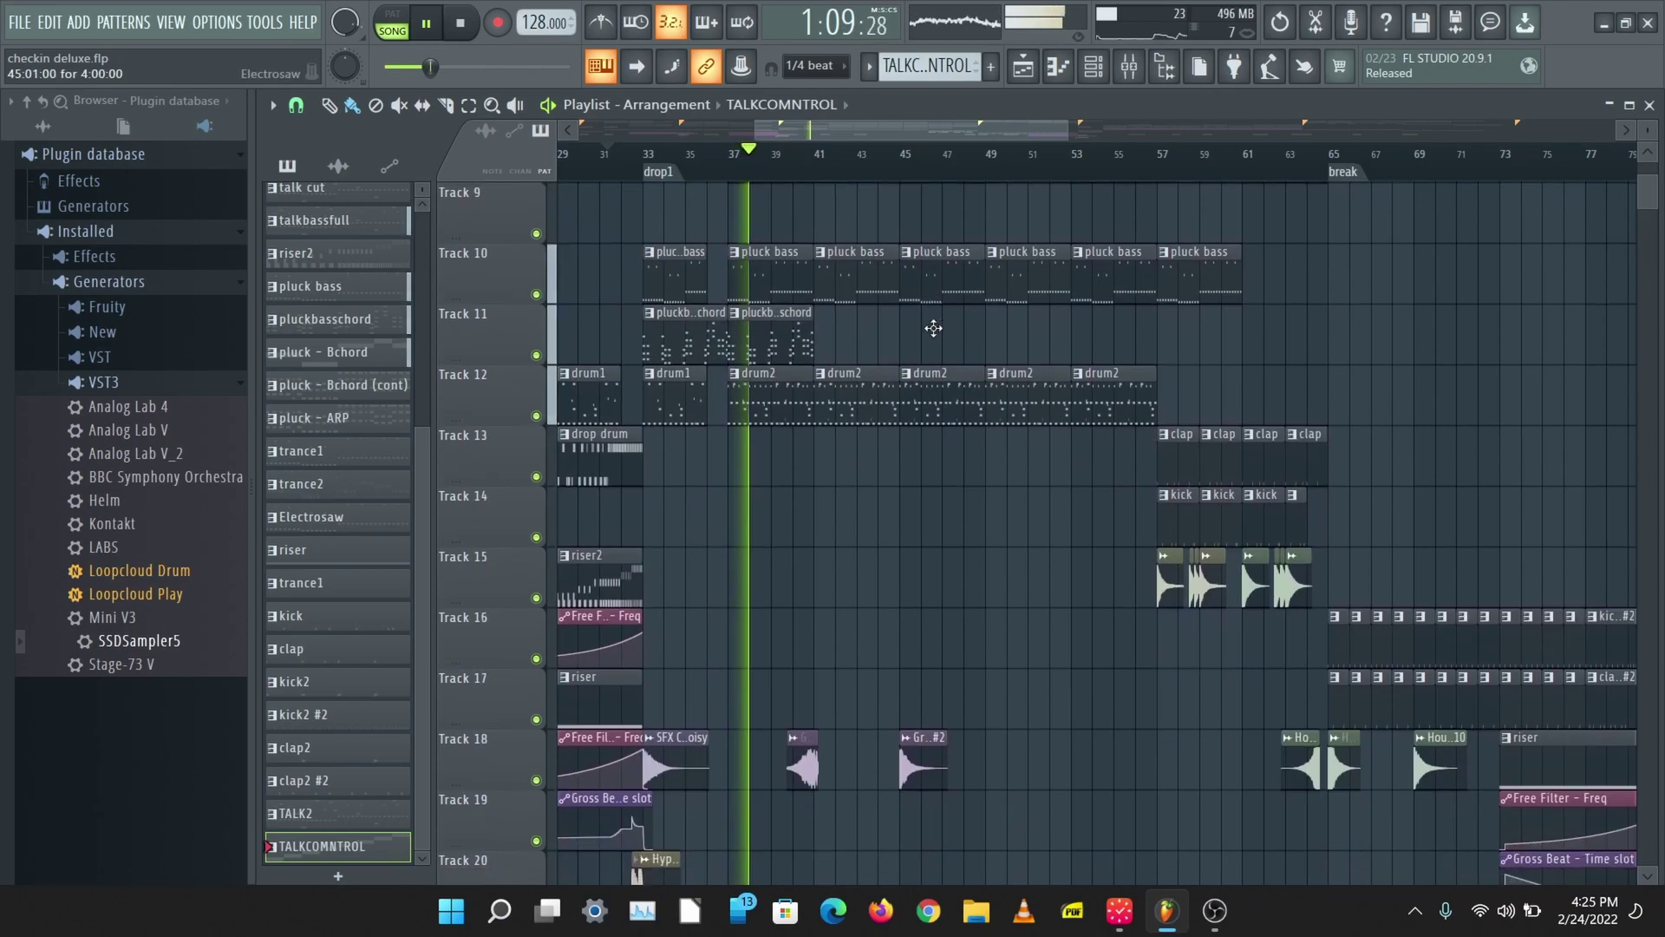
pyautogui.scroll(1, 940, 332)
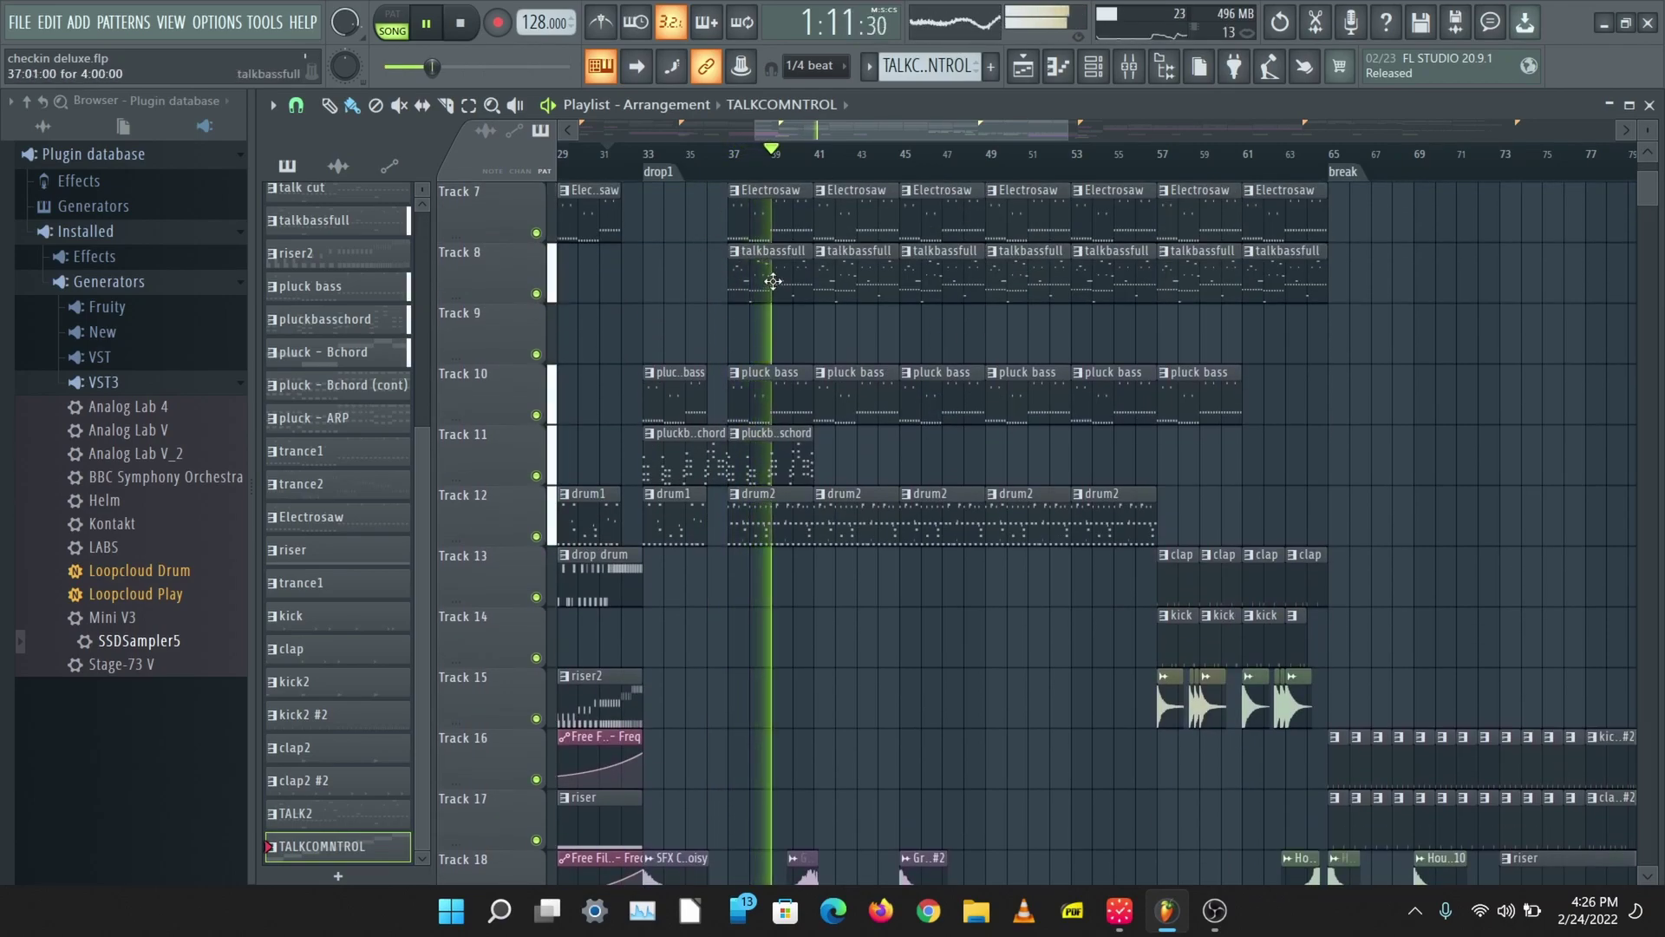
# - Solo Track 8 briefly to hear the talkbassfull part alone, restore all tracks, and stop playback
pyautogui.rightClick(536, 293)
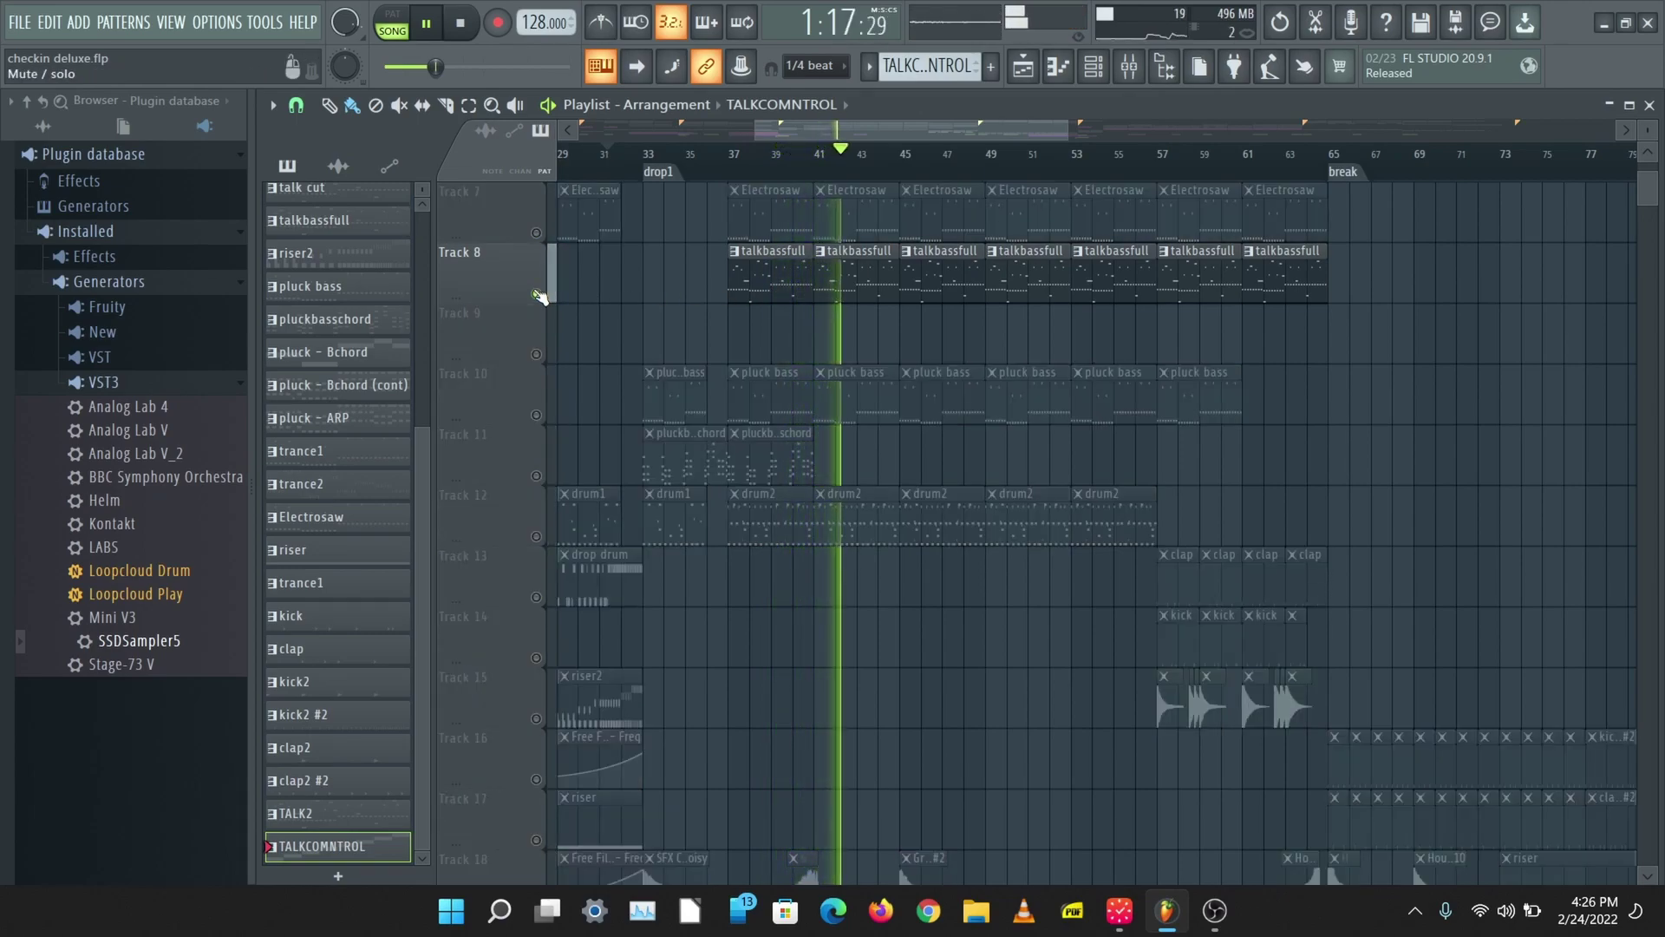
pyautogui.rightClick(536, 293)
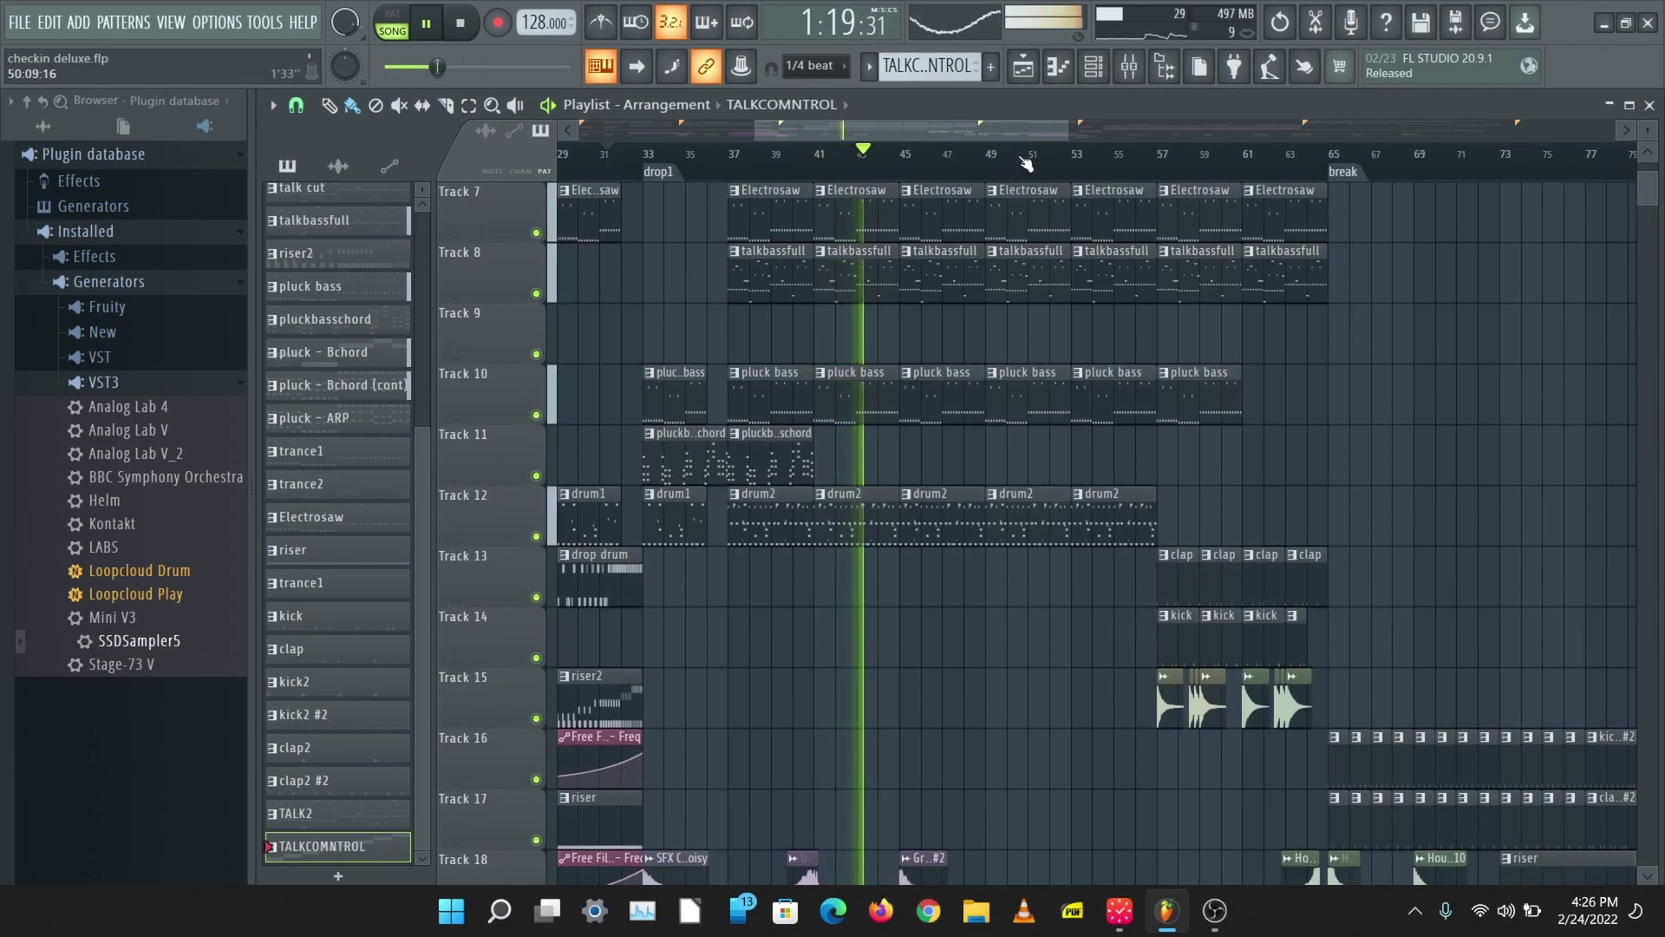
pyautogui.moveTo(1041, 137); pyautogui.dragTo(1163, 122)
pyautogui.press('space')
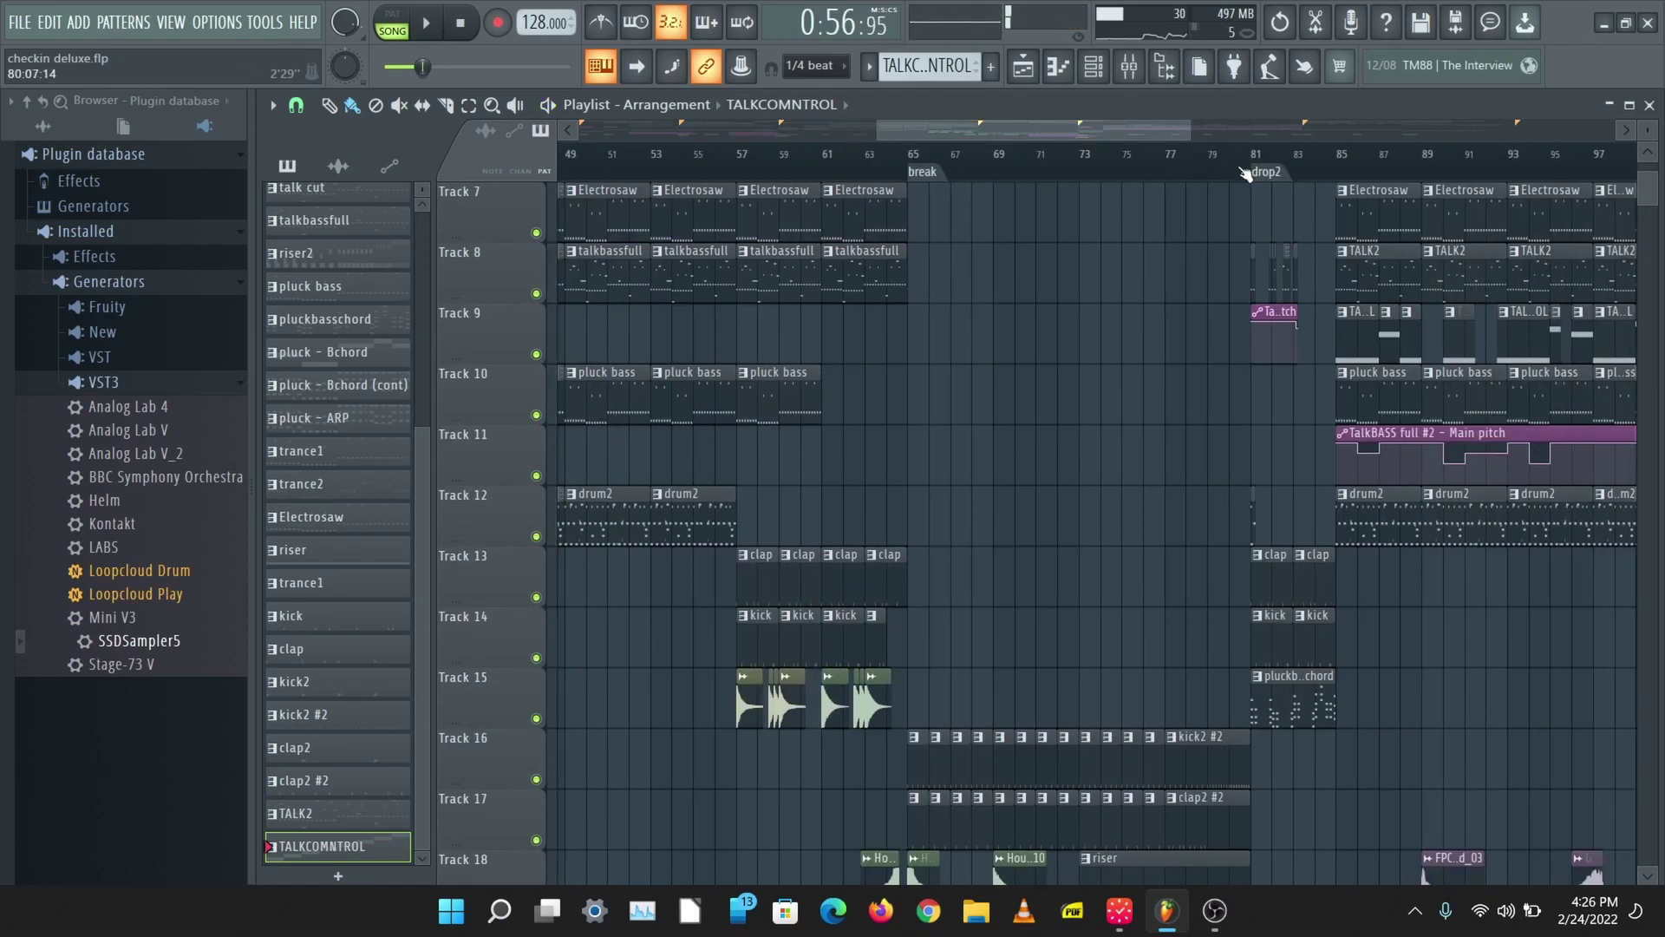
# - Play the arrangement from just before drop2 into bar 85 to hear the TALKCOMNTROL clips on Track 9
pyautogui.press('space')
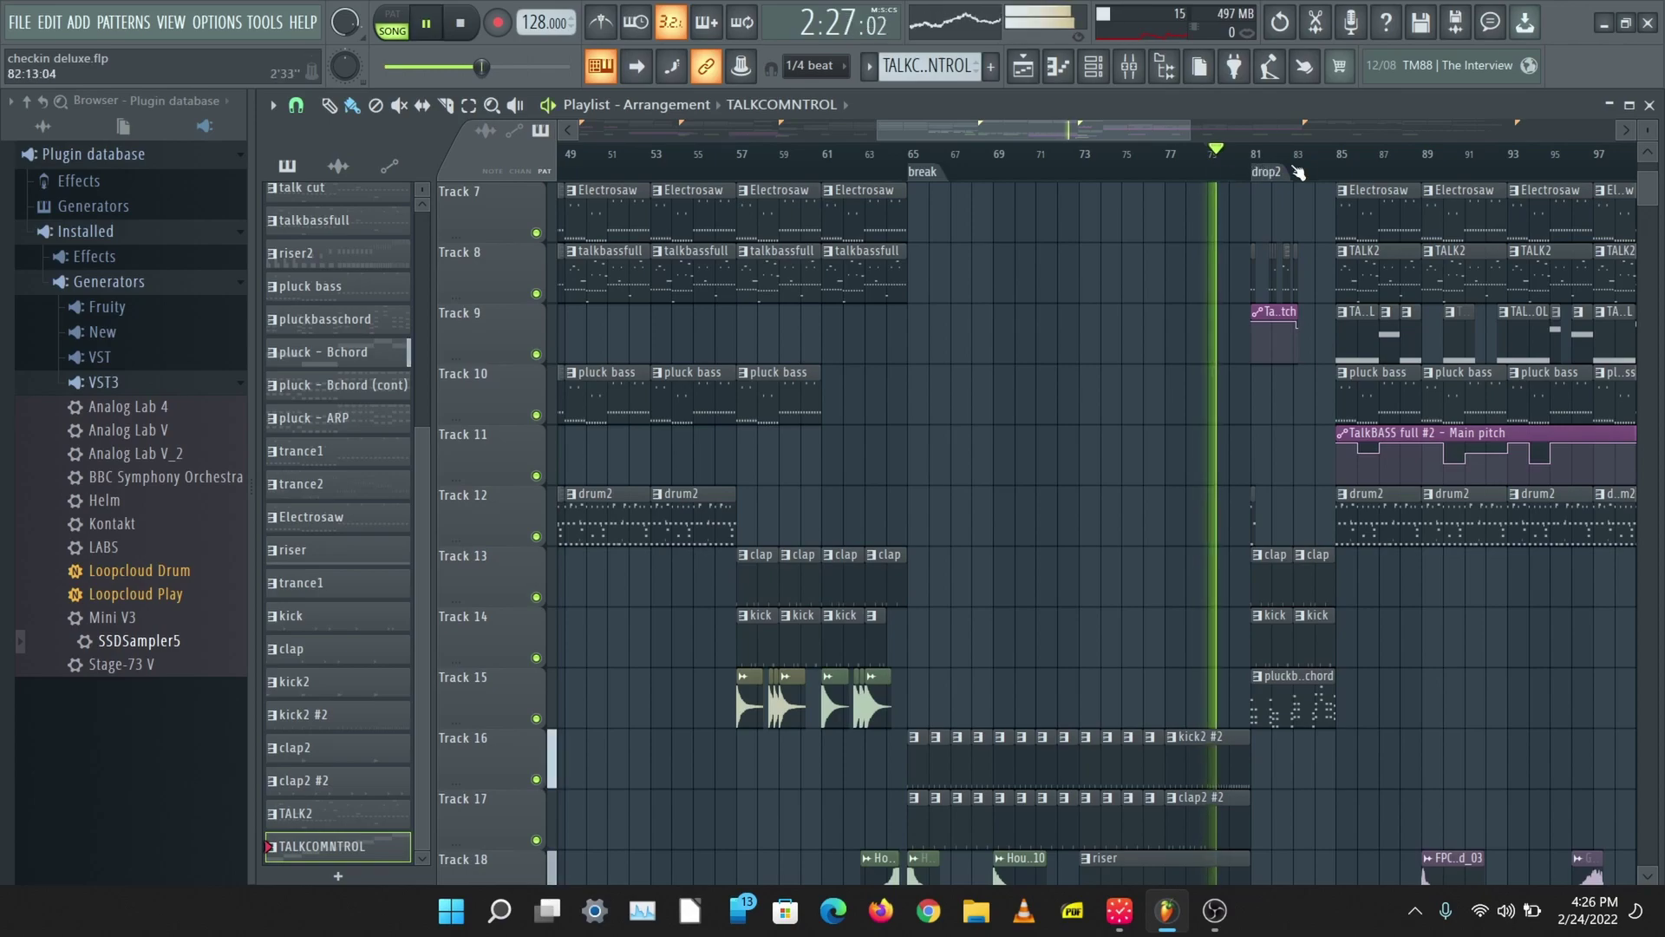
pyautogui.moveTo(1009, 123); pyautogui.dragTo(1089, 138)
pyautogui.scroll(3, 1125, 159)
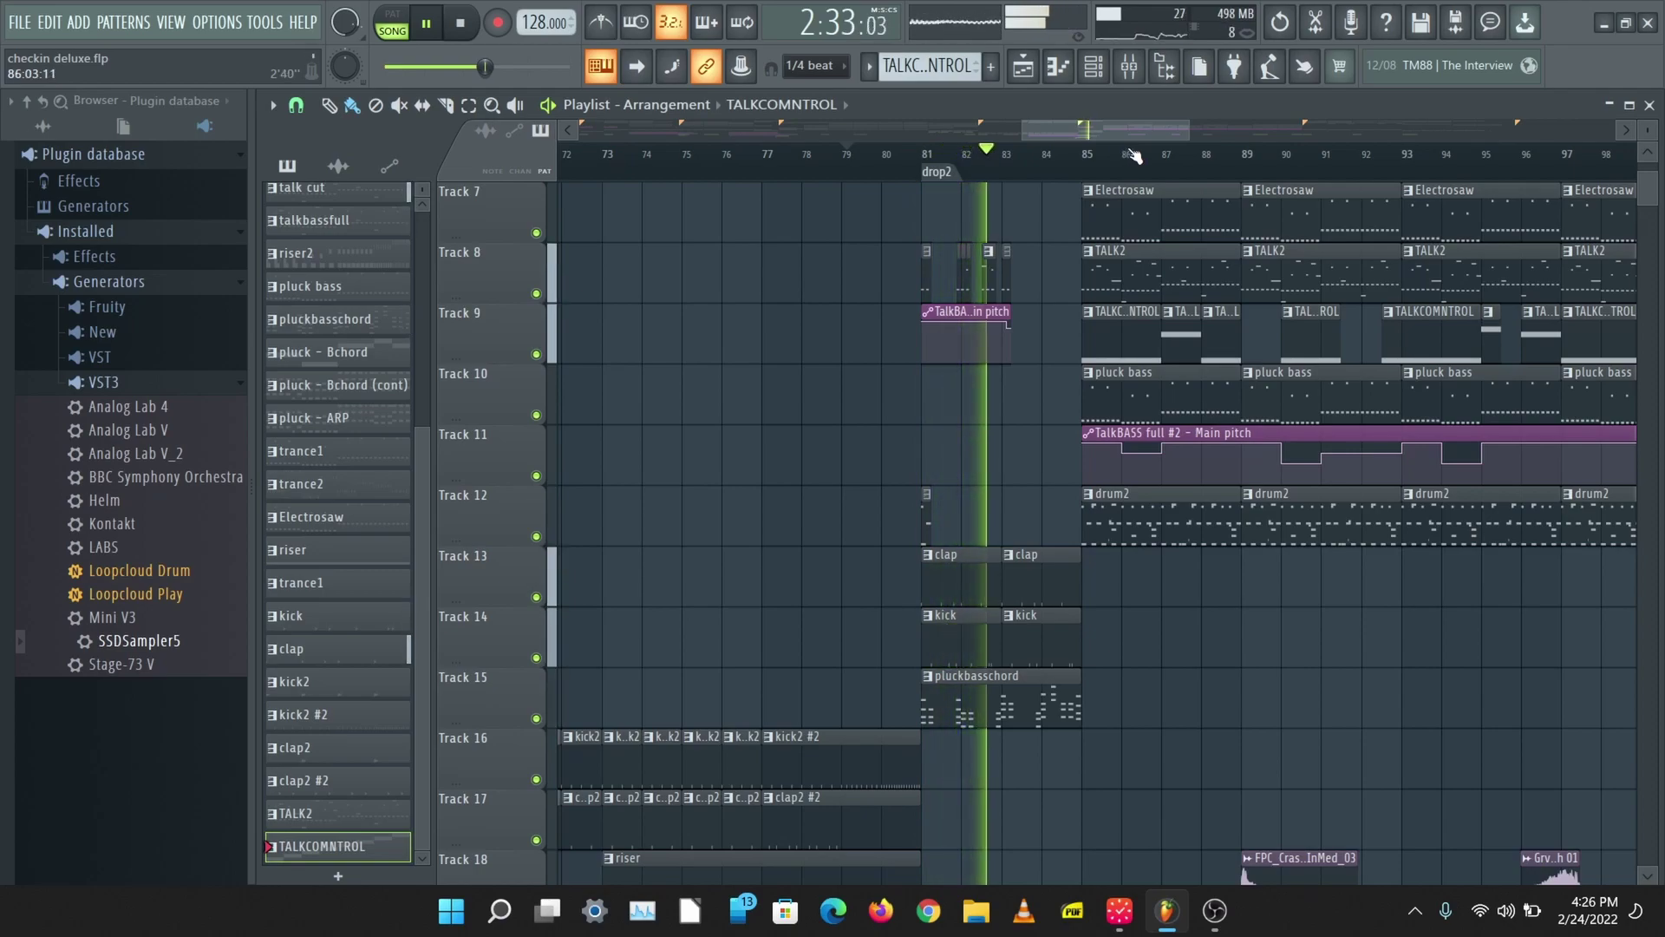
pyautogui.moveTo(1139, 132); pyautogui.dragTo(1203, 134)
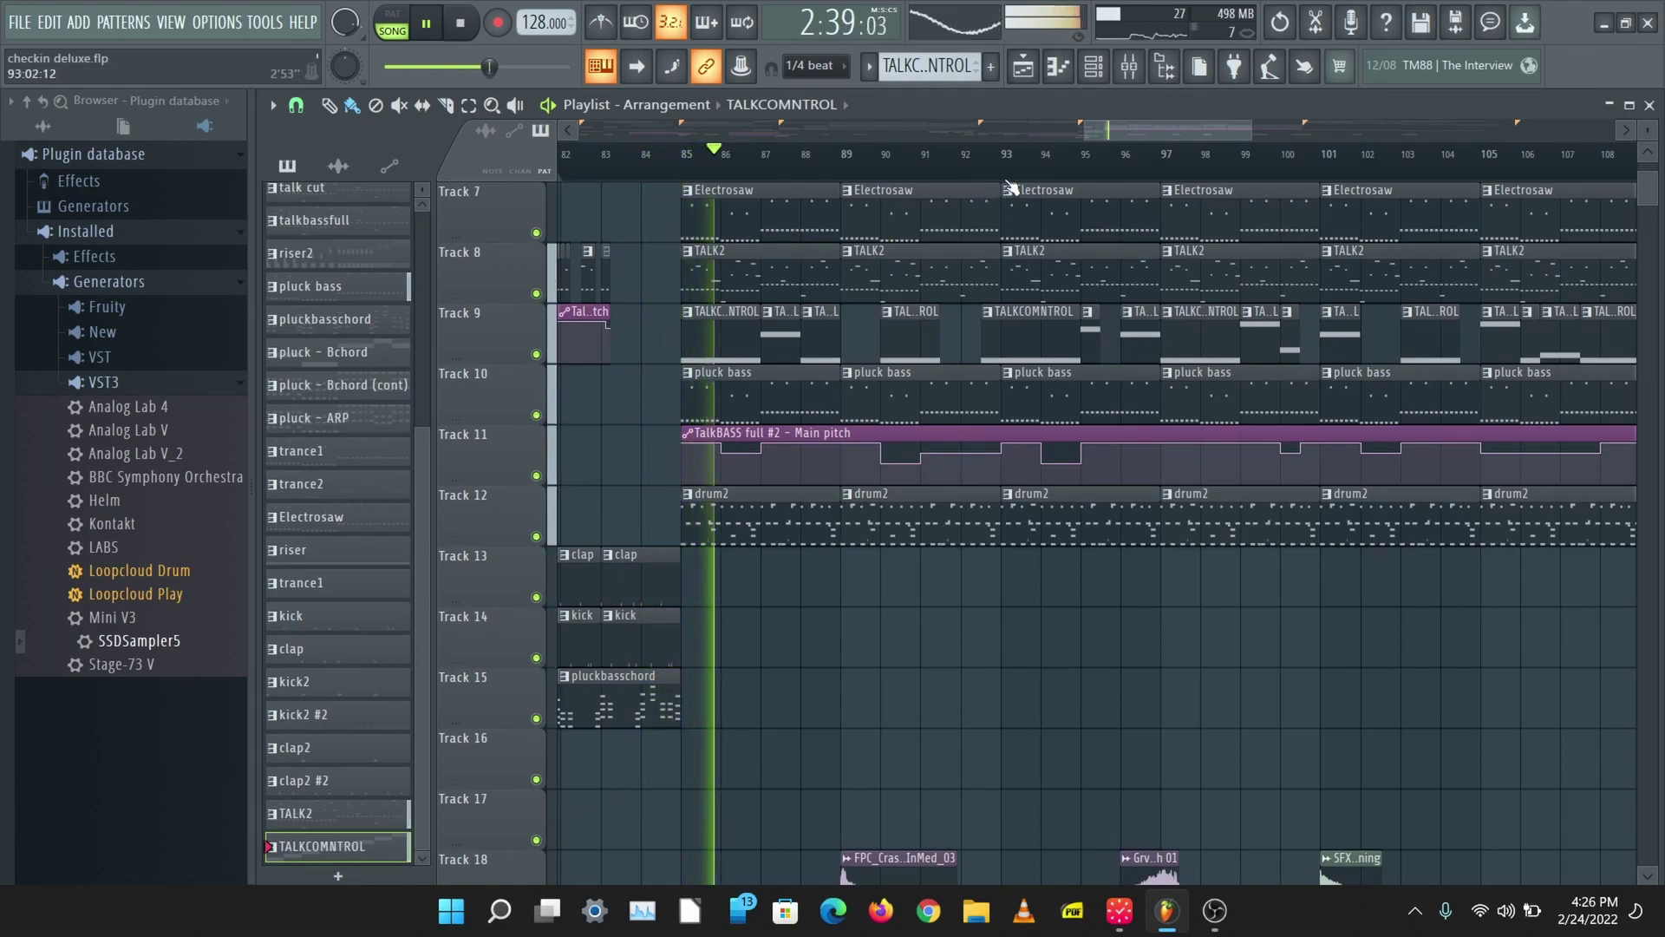
pyautogui.scroll(-3, 997, 199)
pyautogui.scroll(3, 1058, 180)
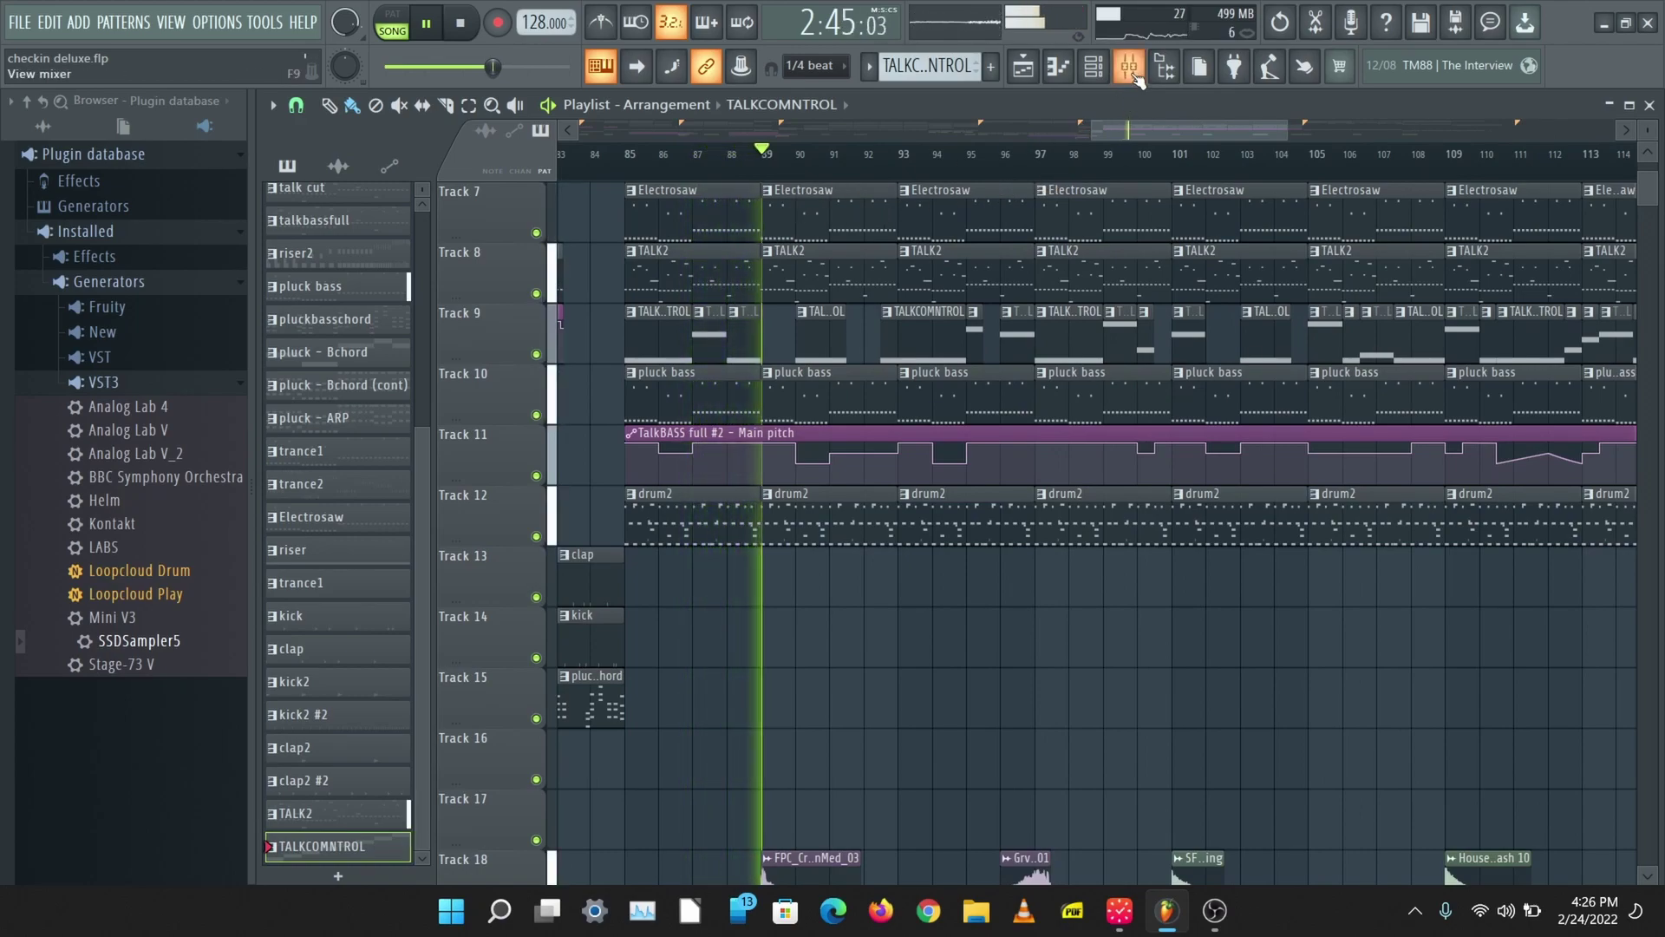
# - Examine the time slot switching in Gross Beat on the TalkBASS full #2 mixer track during playback, then stop and close both windows
pyautogui.press('F9')
pyautogui.click(1407, 469)
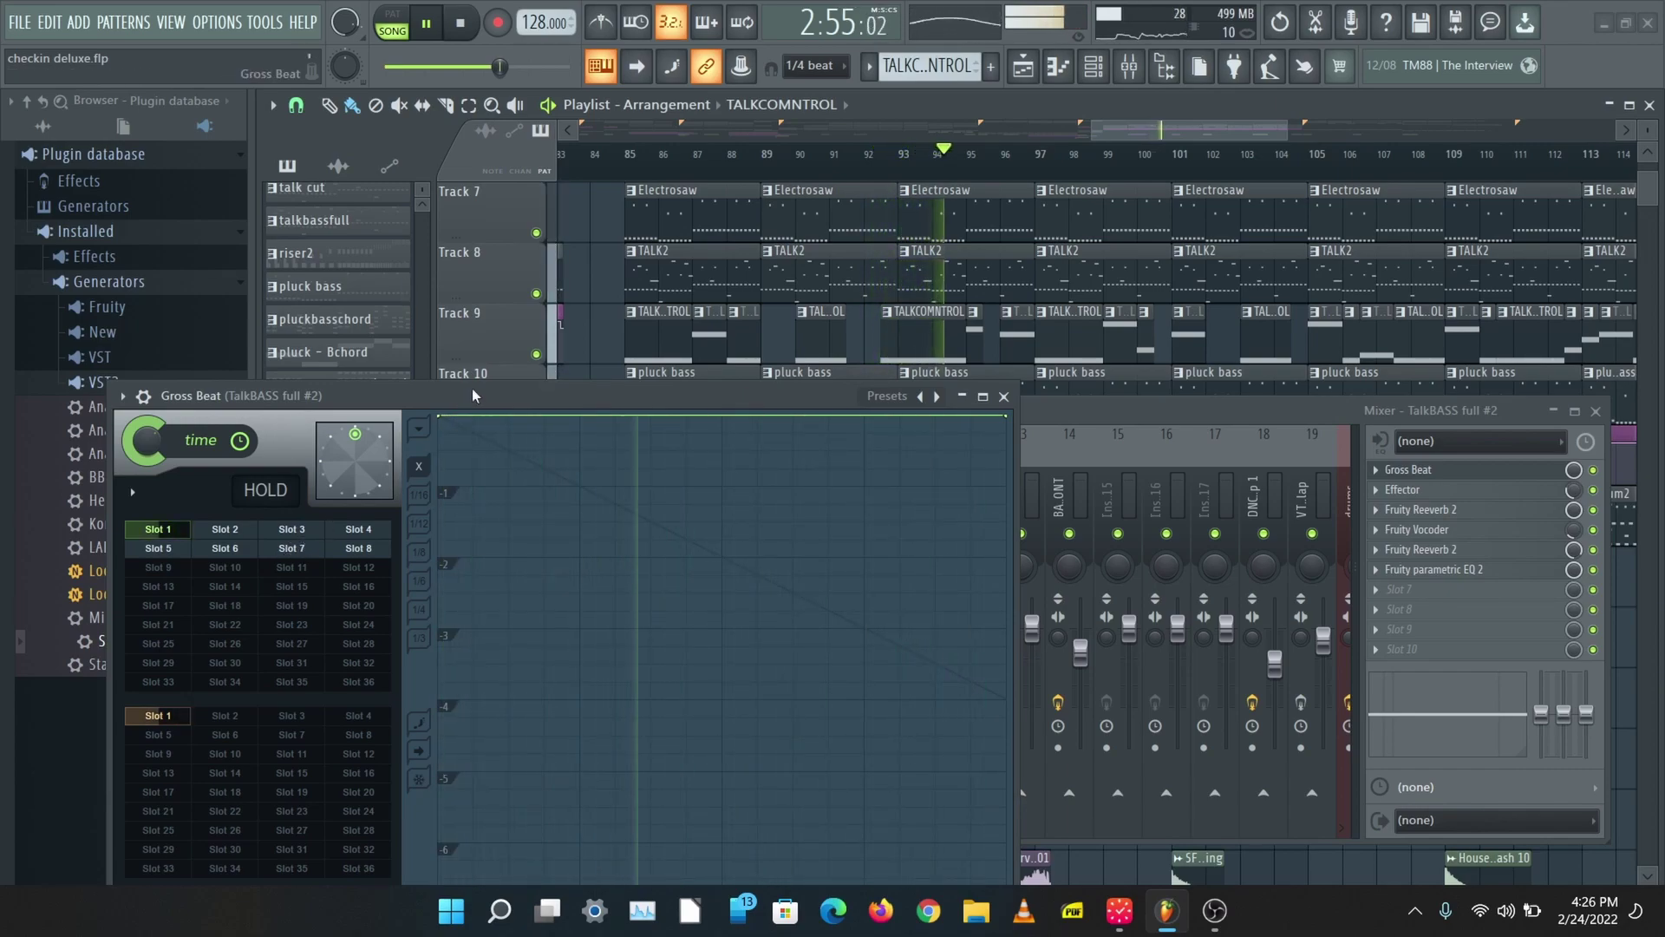
pyautogui.click(295, 549)
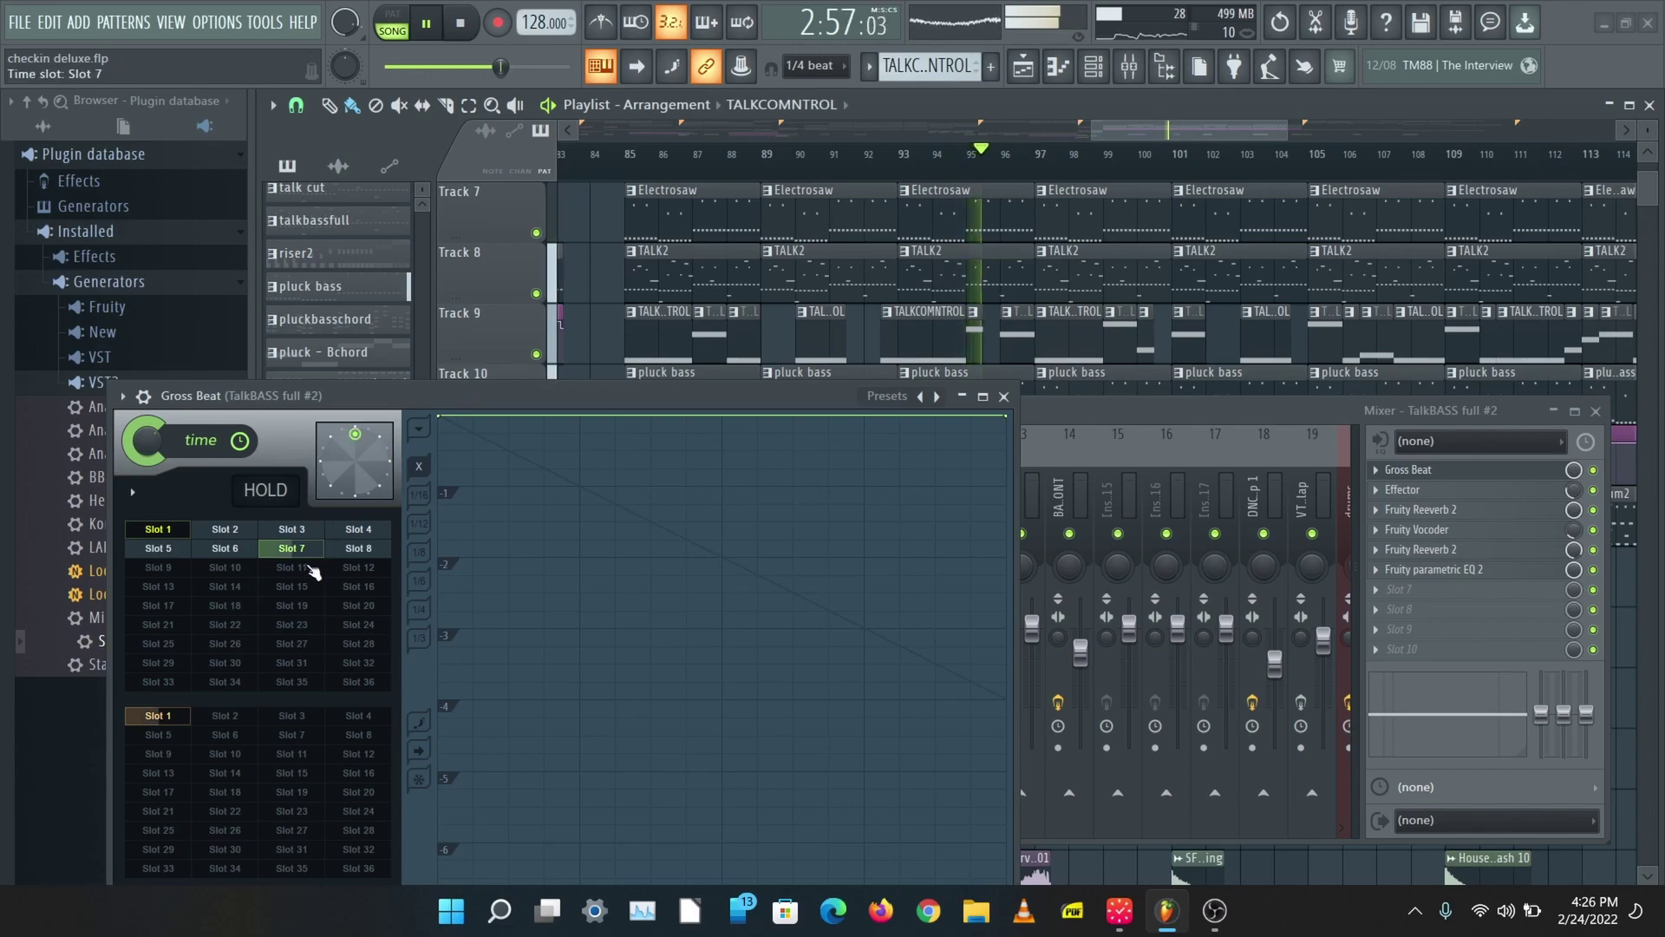
pyautogui.click(246, 554)
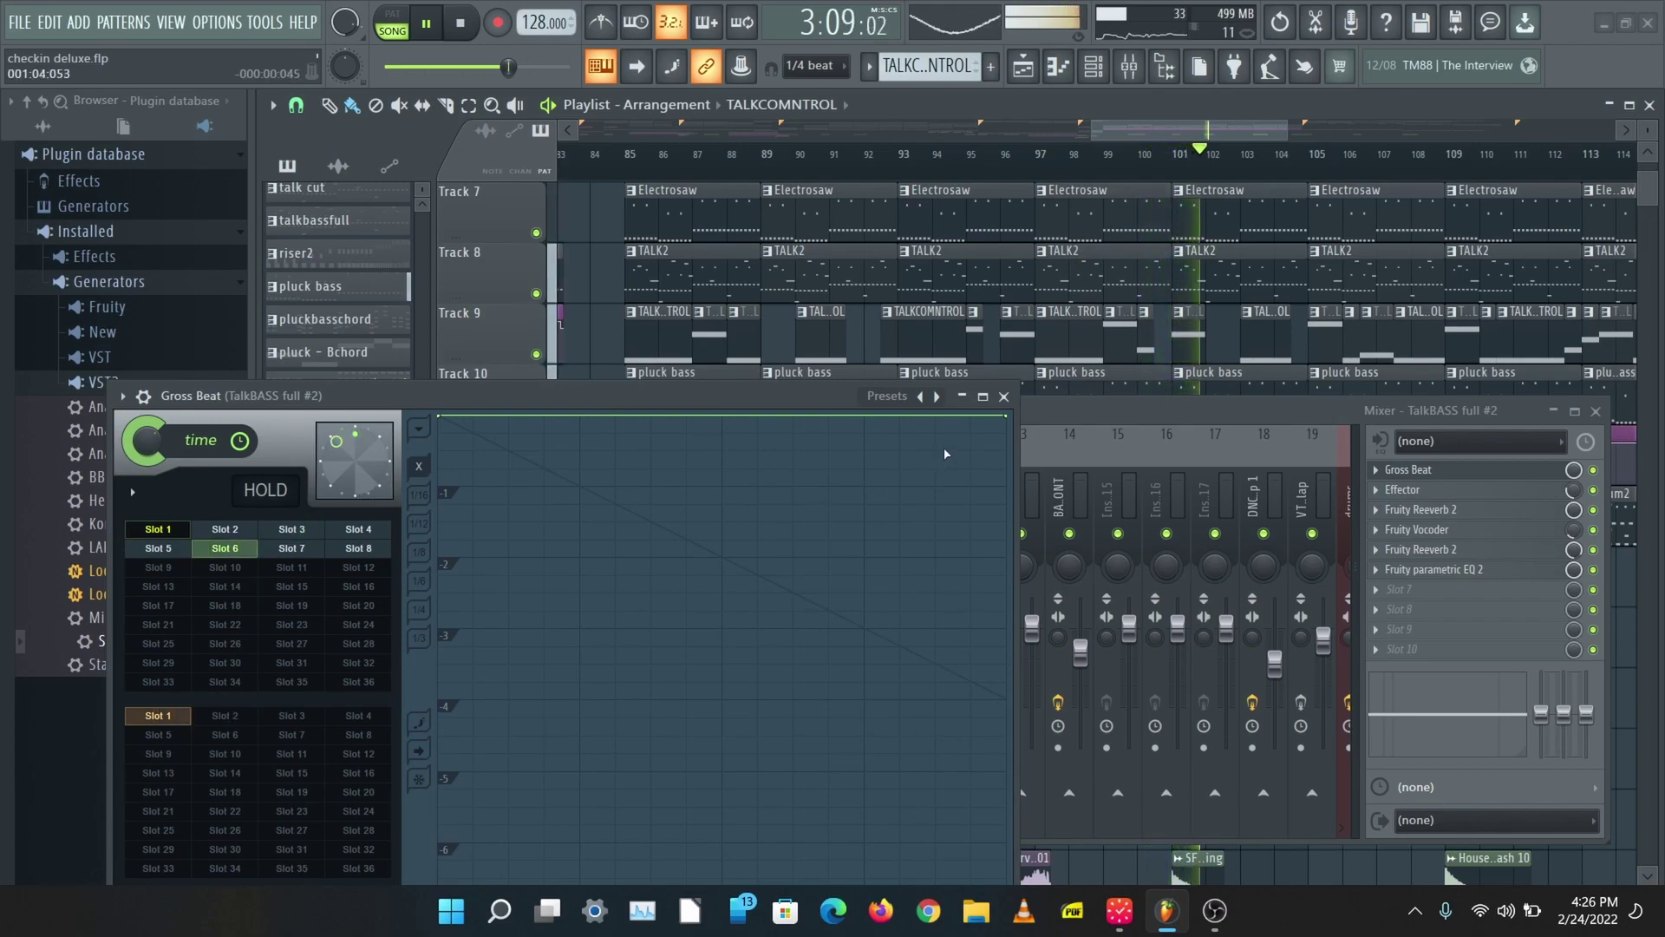
pyautogui.press('space')
pyautogui.click(1006, 396)
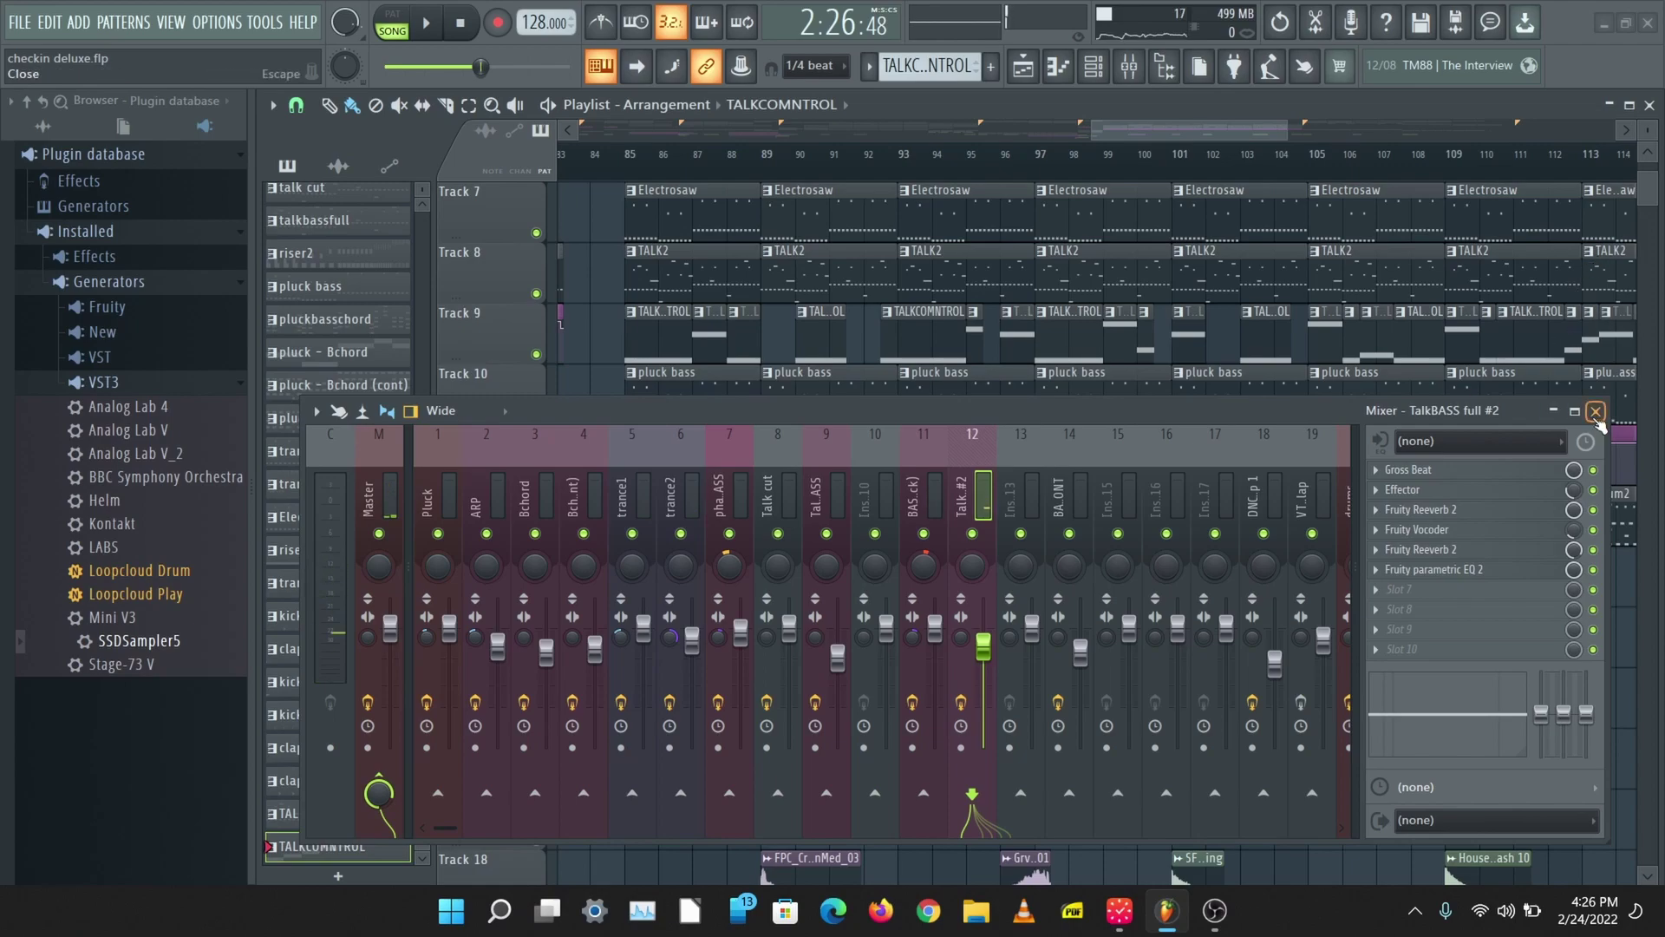
pyautogui.click(1596, 412)
pyautogui.scroll(-3, 1273, 165)
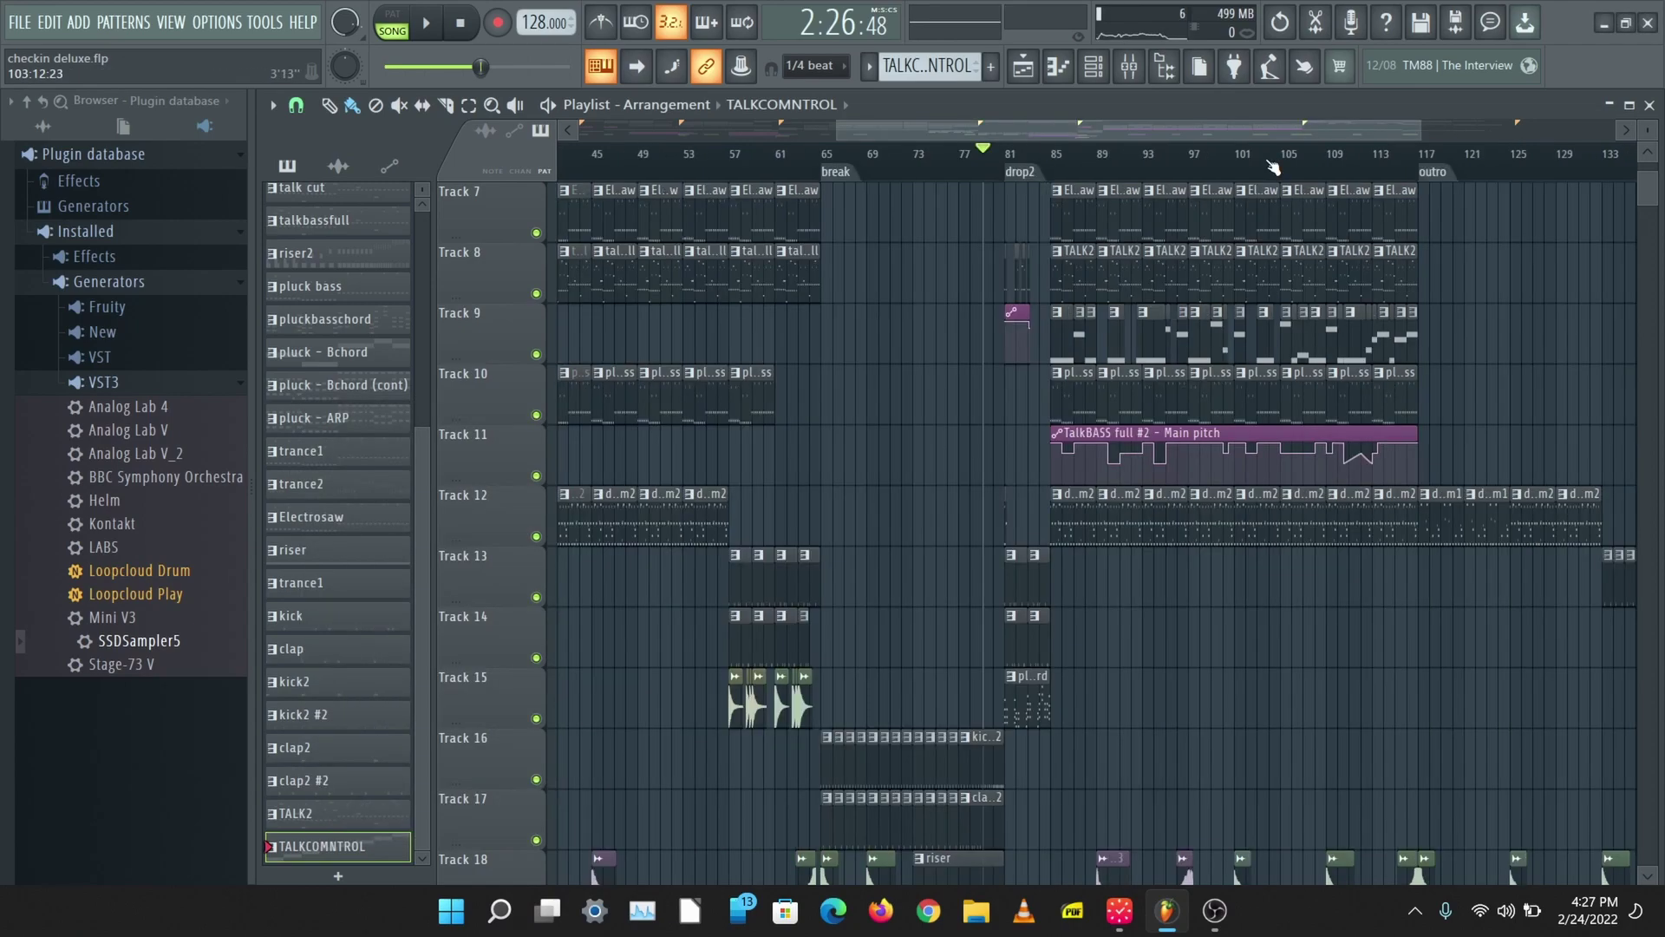